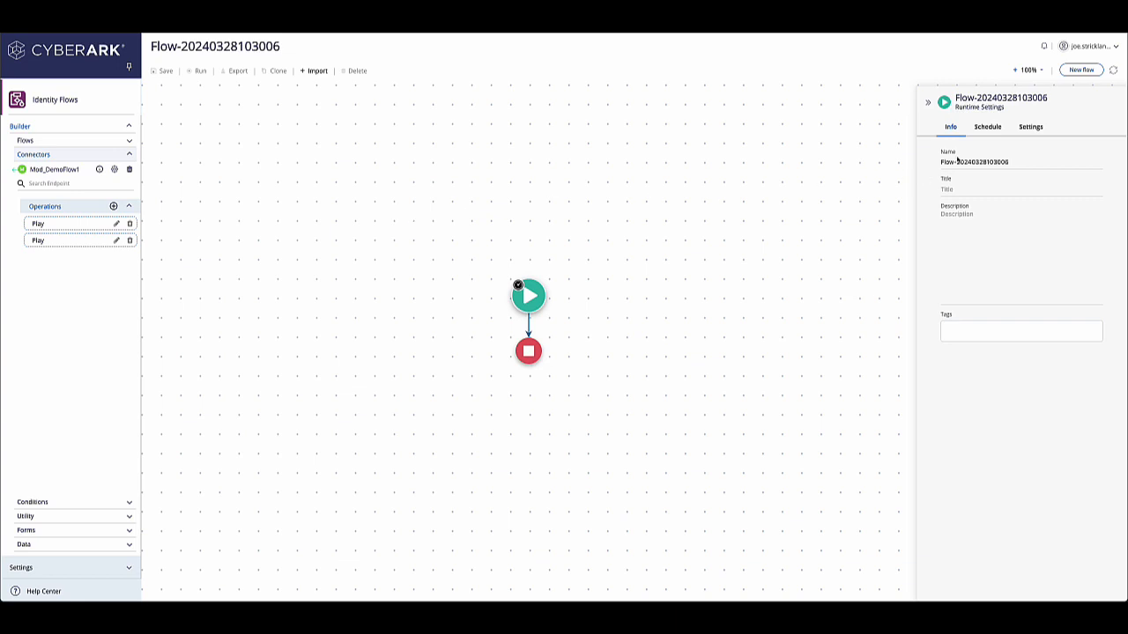
# Step: Rename the flow to Mod_DemoFlow
pyautogui.moveTo(1014, 163); pyautogui.dragTo(930, 167)
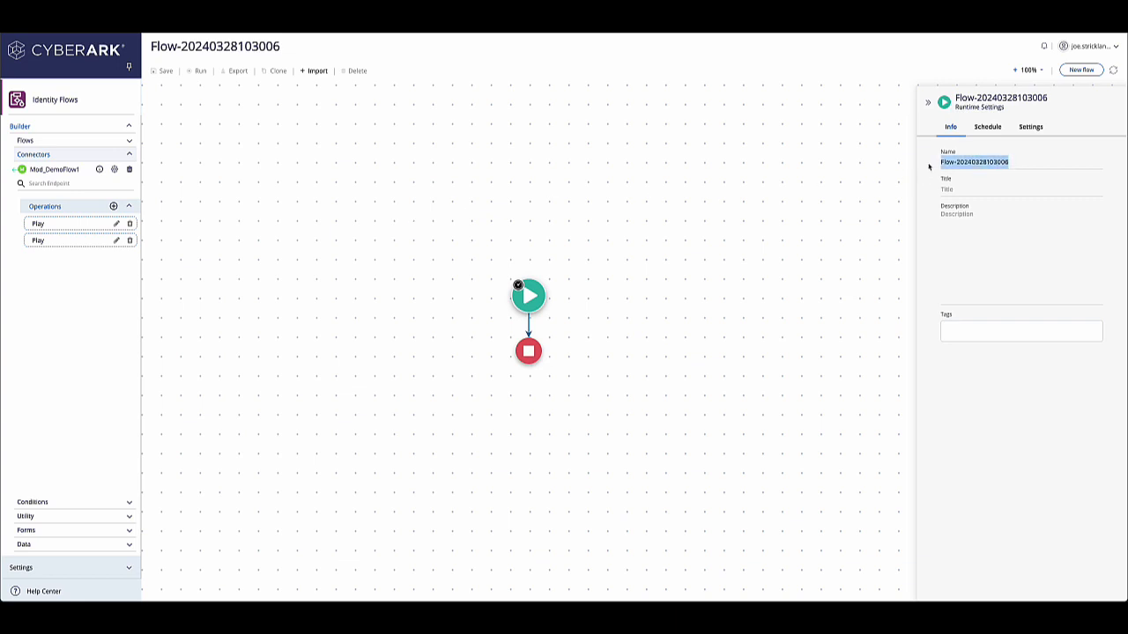
pyautogui.write('MOD')
pyautogui.press('BackSpace')
pyautogui.press('BackSpace')
pyautogui.write('od')
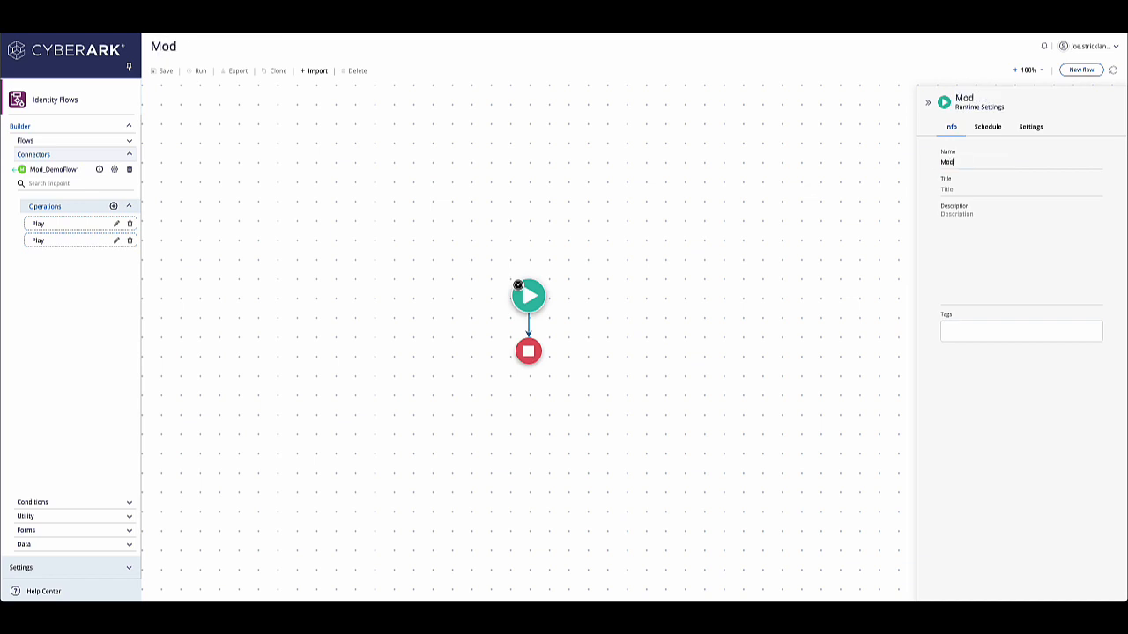
pyautogui.write('_DemoFlow')
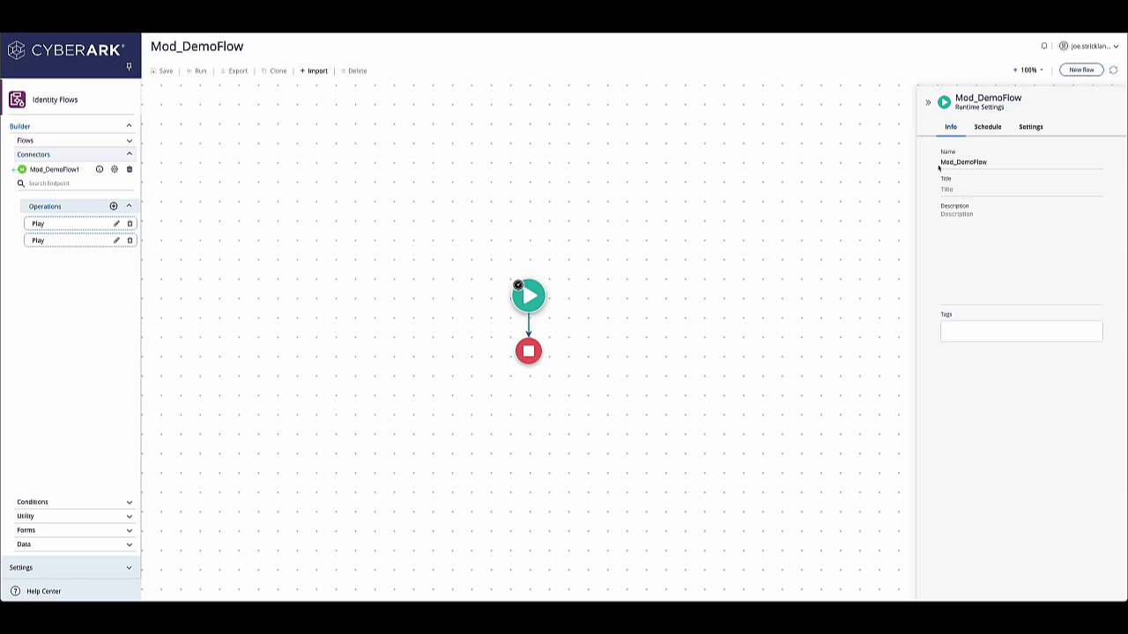
# Step: Enter a description starting with "Expected Input:" followed by the pasted example body
pyautogui.click(976, 222)
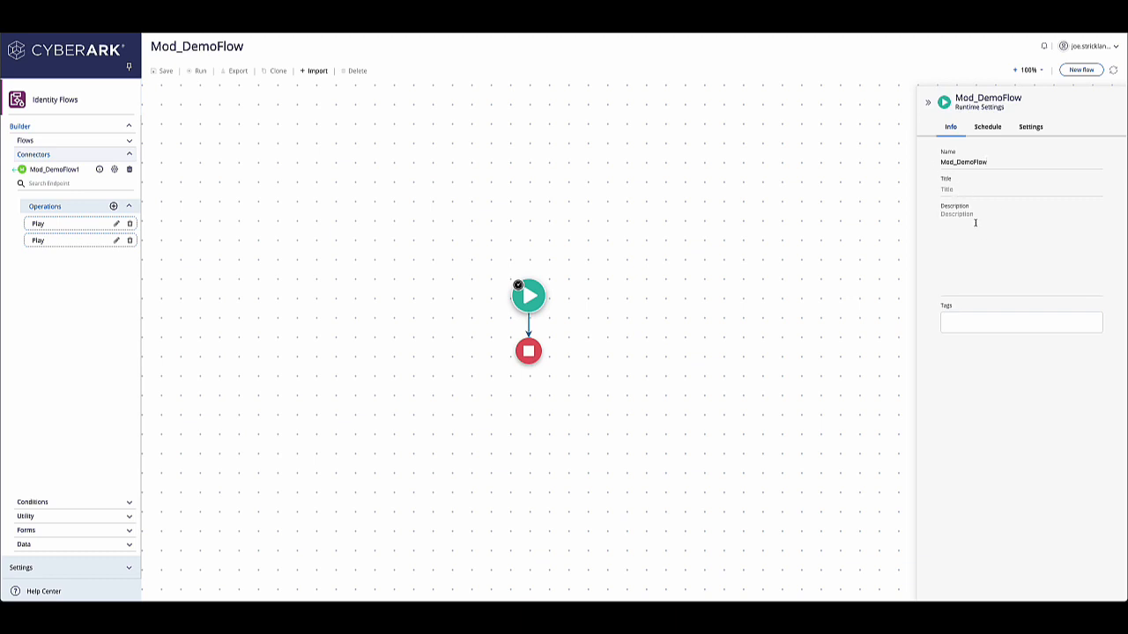
pyautogui.write('Expected Input:')
pyautogui.write('{   "username": "",   "status": "" }')
# Step: In the flow settings, enable API access with basic authentication
pyautogui.click(1031, 127)
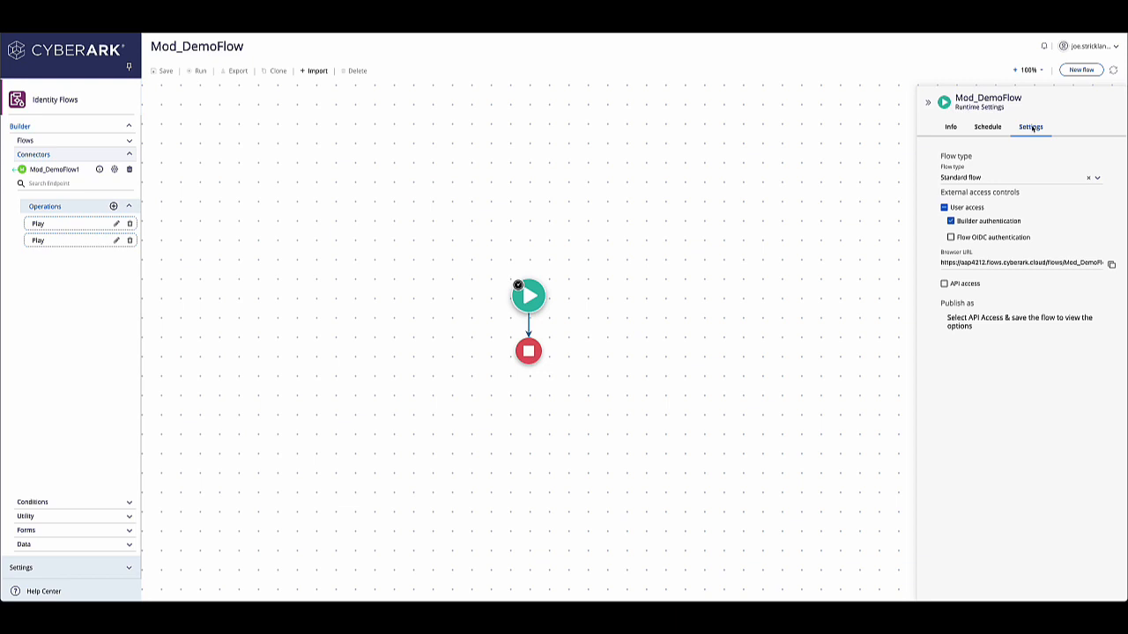
pyautogui.click(944, 284)
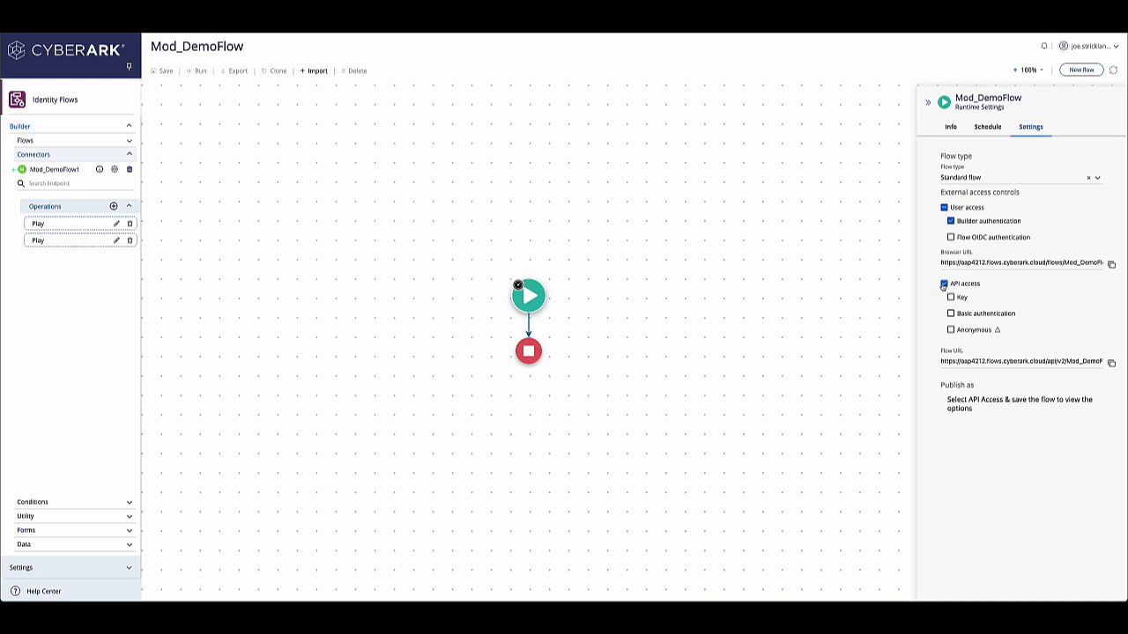
pyautogui.click(951, 313)
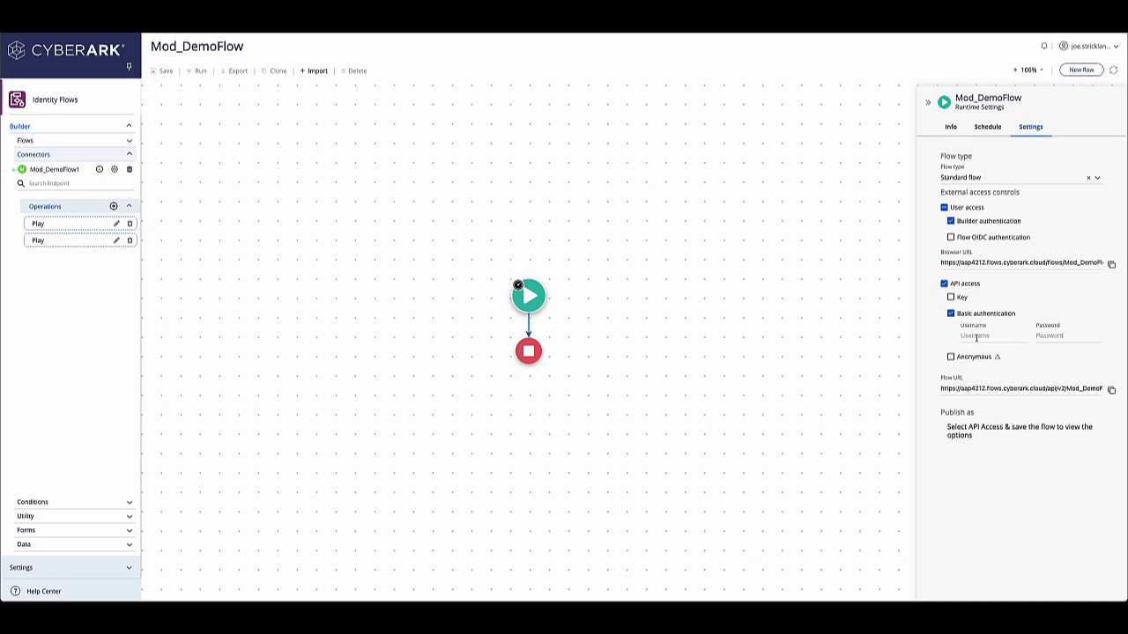
# Step: Enter the basic-authentication username and password for API access
pyautogui.click(977, 337)
pyautogui.write('demouser')
pyautogui.press('Tab')
pyautogui.write('••••••••')
# Step: Select the flow URL to copy it
pyautogui.moveTo(989, 336); pyautogui.dragTo(960, 336)
pyautogui.moveTo(940, 389); pyautogui.dragTo(1104, 389)
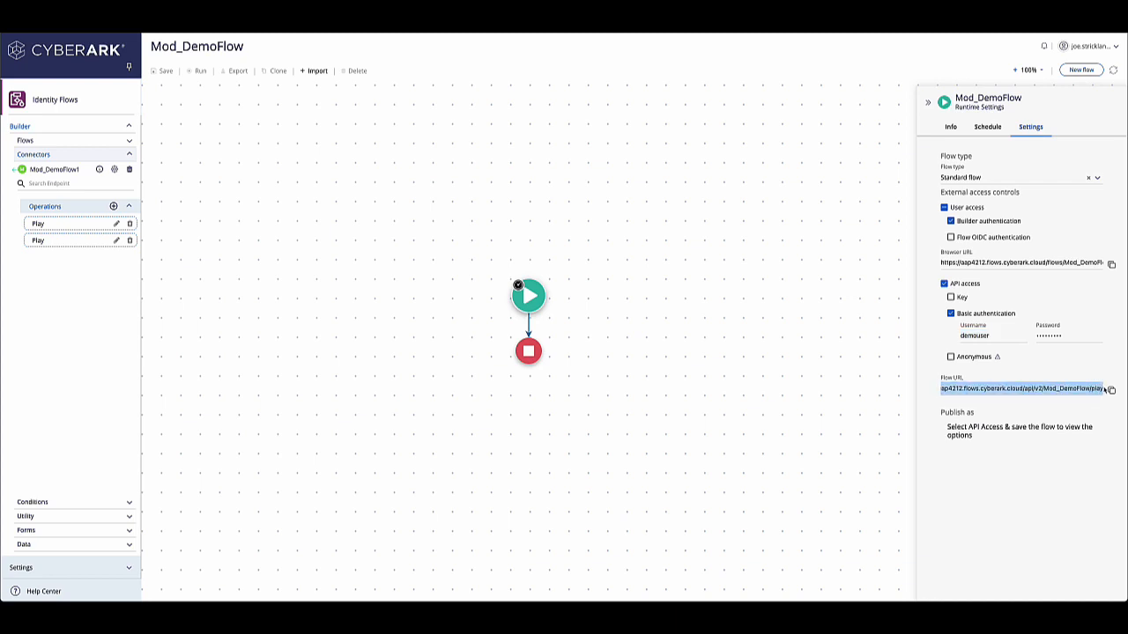
pyautogui.click(320, 182)
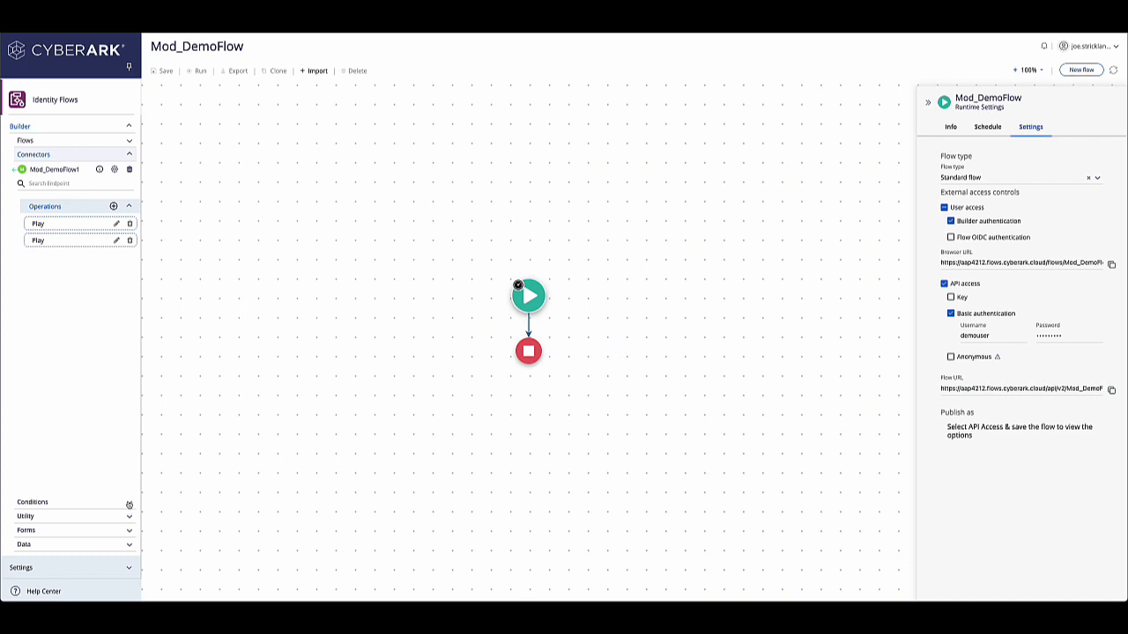
# Step: Add a Branch condition between the flow's start and stop nodes
pyautogui.click(129, 504)
pyautogui.moveTo(46, 197); pyautogui.dragTo(529, 324)
pyautogui.moveTo(539, 324)
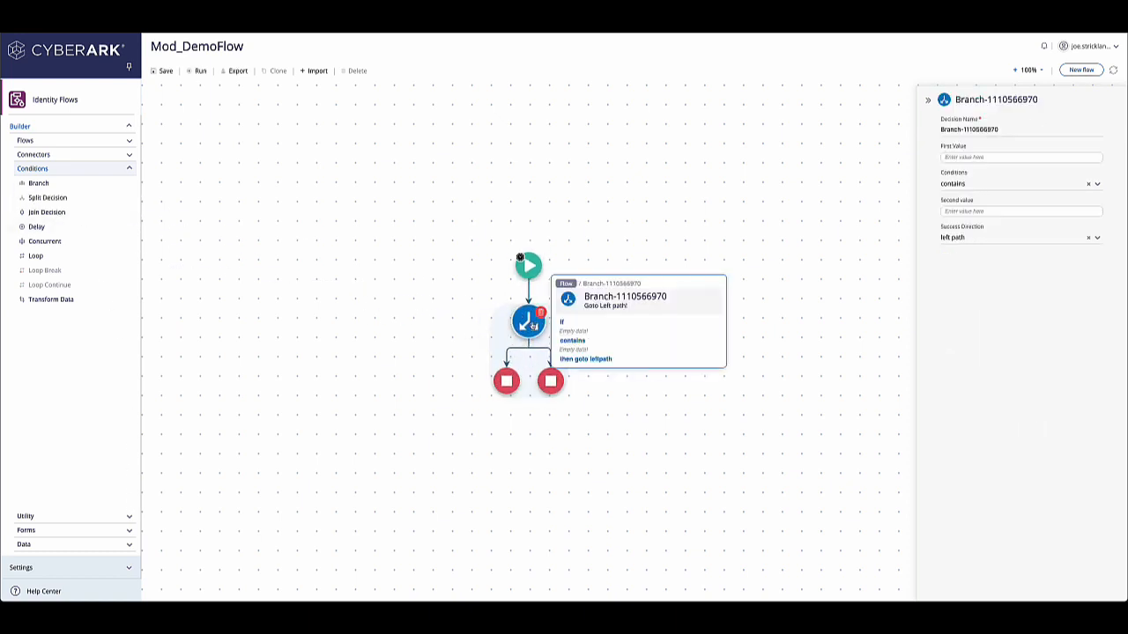
# Step: Rename the branch decision to Check Body
pyautogui.moveTo(1015, 130); pyautogui.dragTo(905, 126)
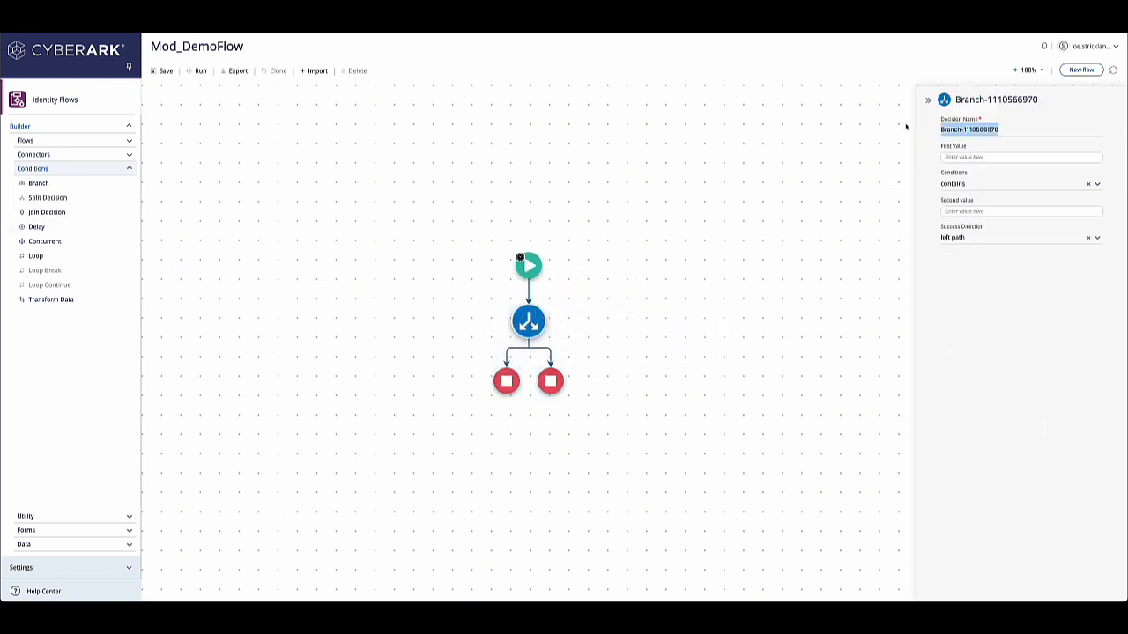
pyautogui.write('Che')
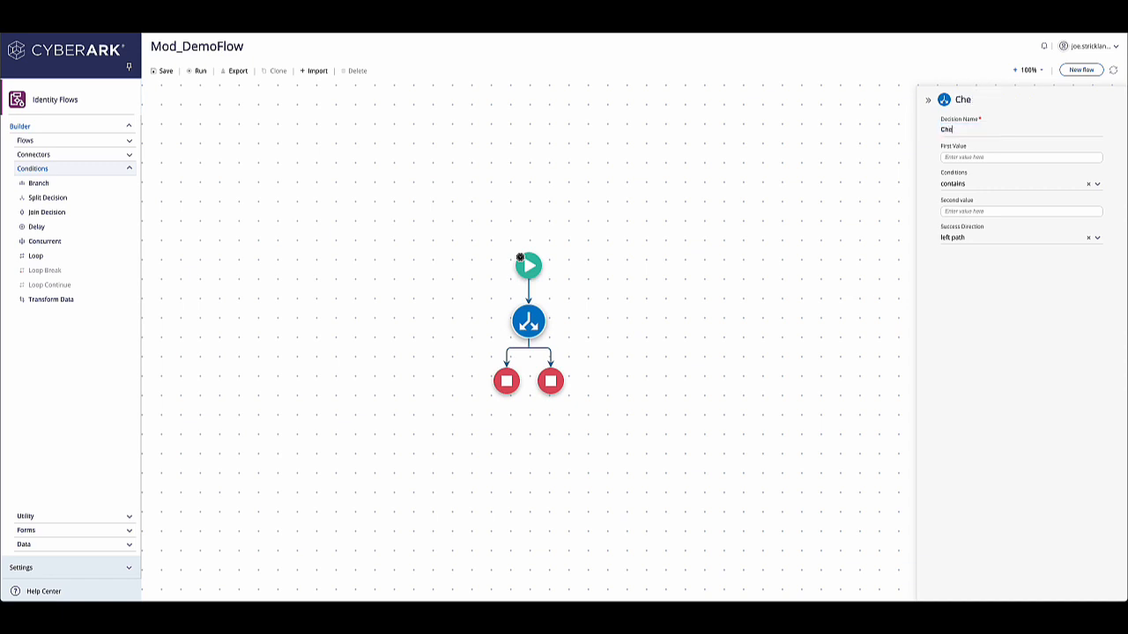
pyautogui.write('ck Body')
pyautogui.press('Tab')
# Step: Paste an example JSON into the webhook body example and save it
pyautogui.click(962, 156)
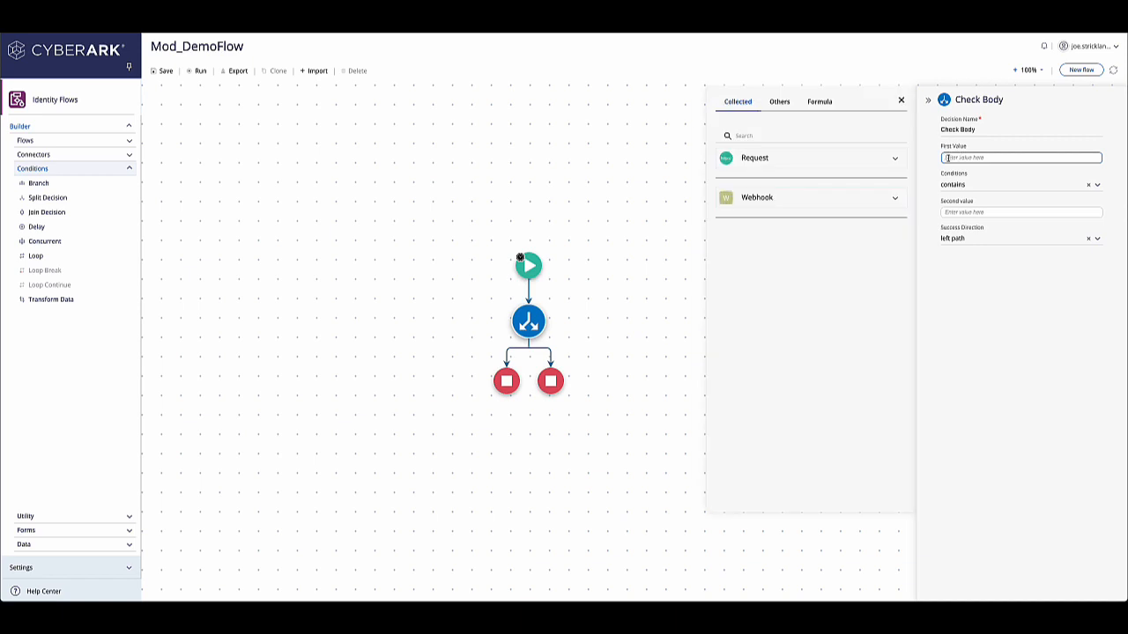
pyautogui.click(791, 204)
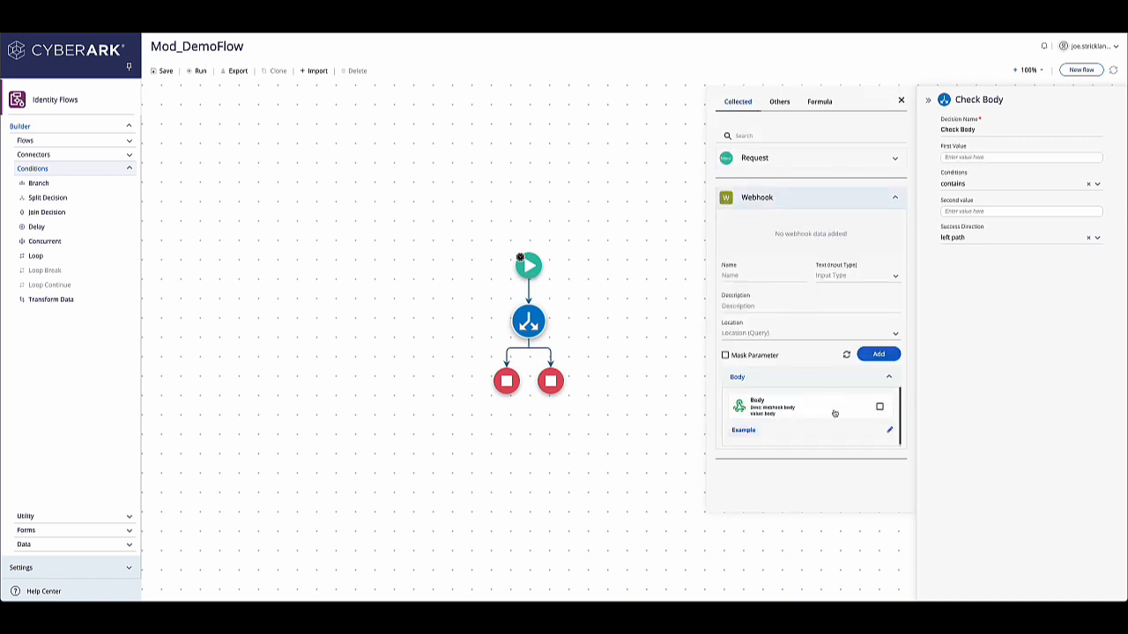
pyautogui.click(890, 429)
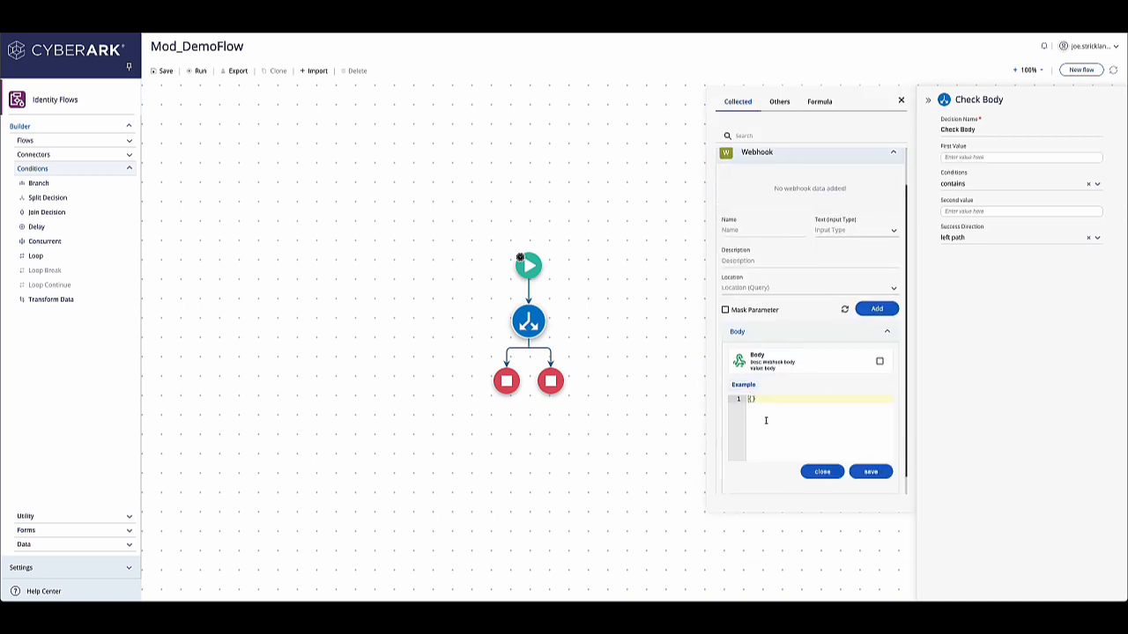
pyautogui.write('{   "username": "",   "status": "" }')
pyautogui.click(869, 472)
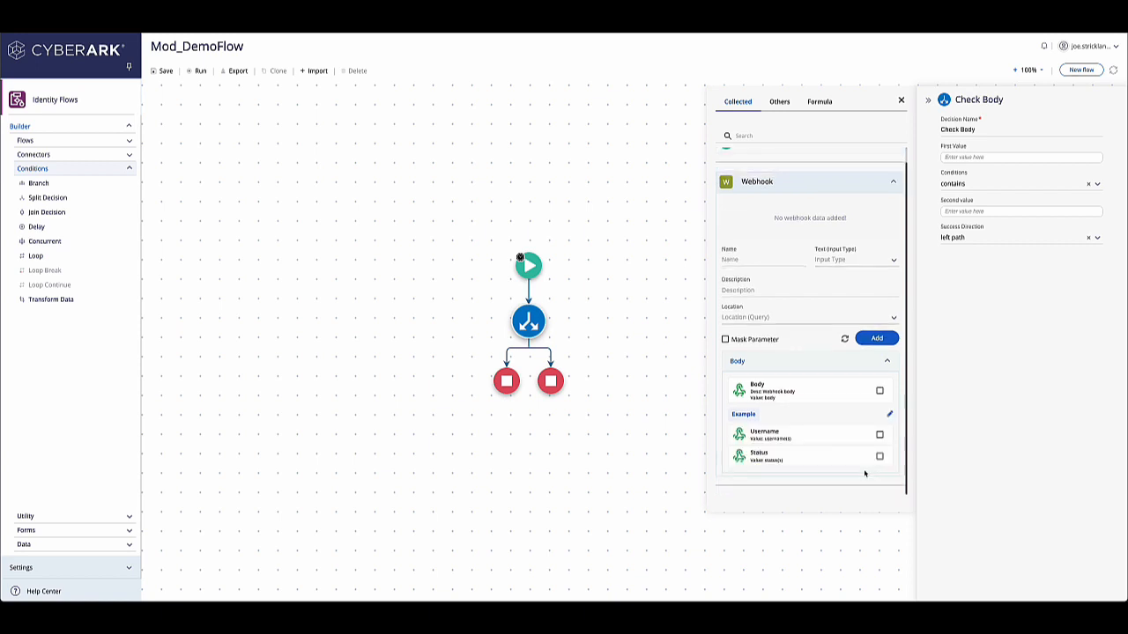
# Step: Set the branch's first value to the body's Username field and the condition to is not equal to
pyautogui.click(775, 433)
pyautogui.click(961, 183)
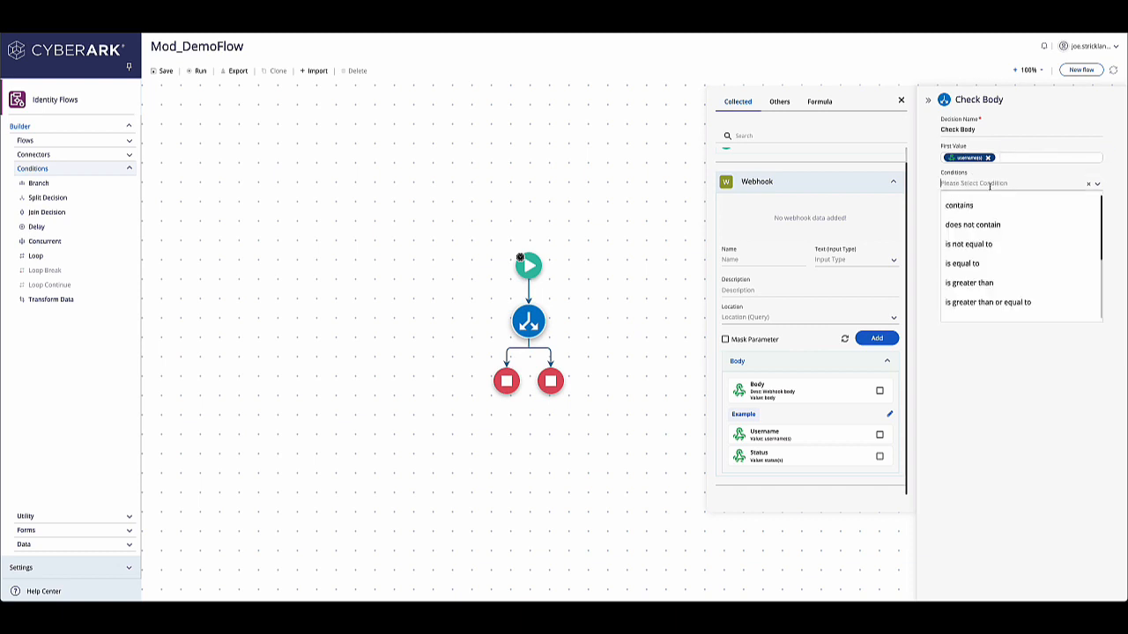
pyautogui.click(969, 245)
# Step: Set the branch's success direction to left path and close the data picker
pyautogui.click(969, 211)
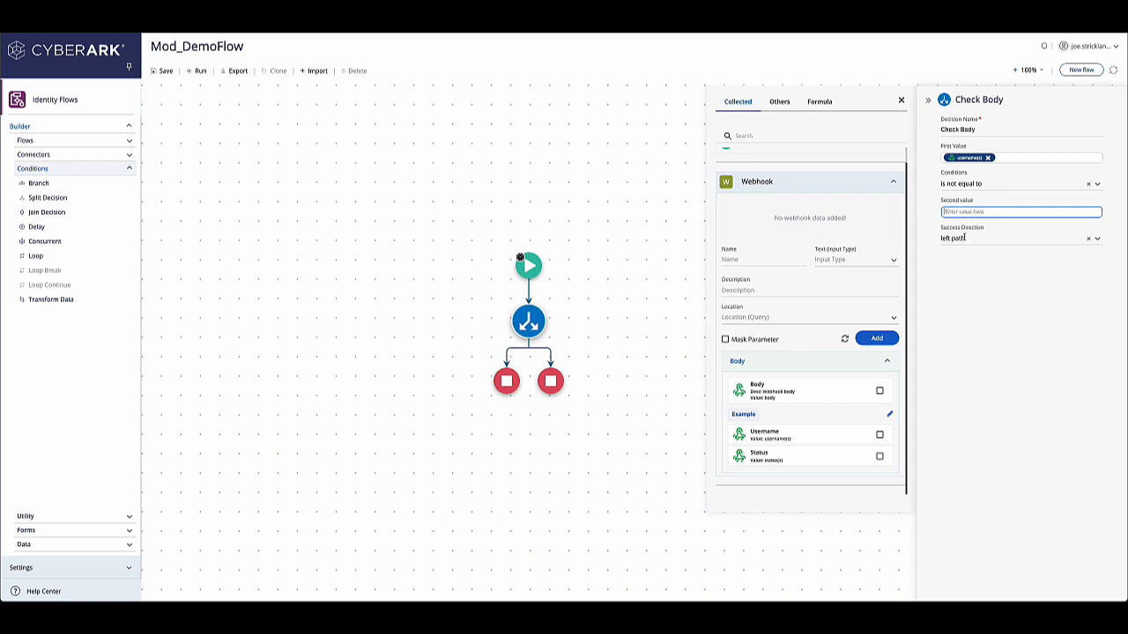
pyautogui.click(964, 238)
pyautogui.click(963, 259)
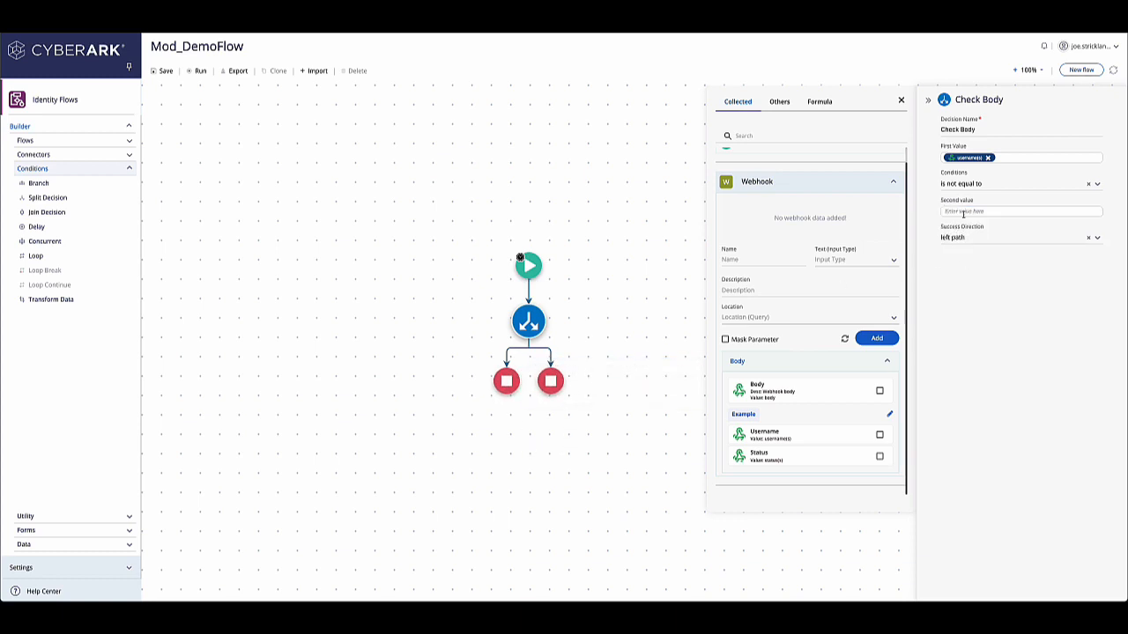
pyautogui.click(900, 101)
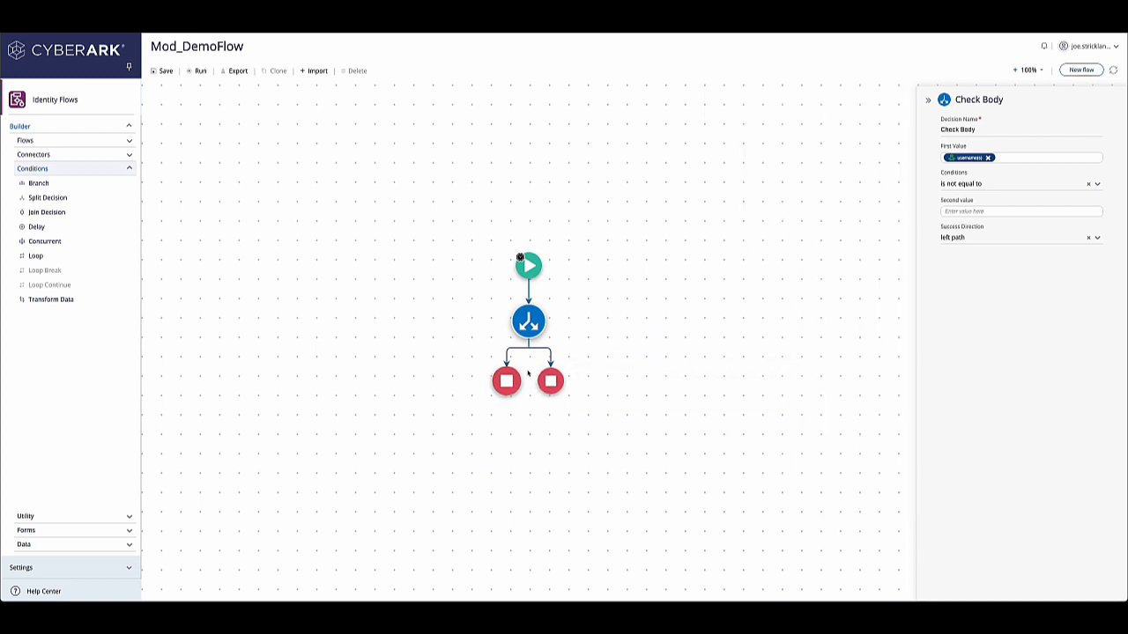
# Step: Save the flow
pyautogui.moveTo(550, 386)
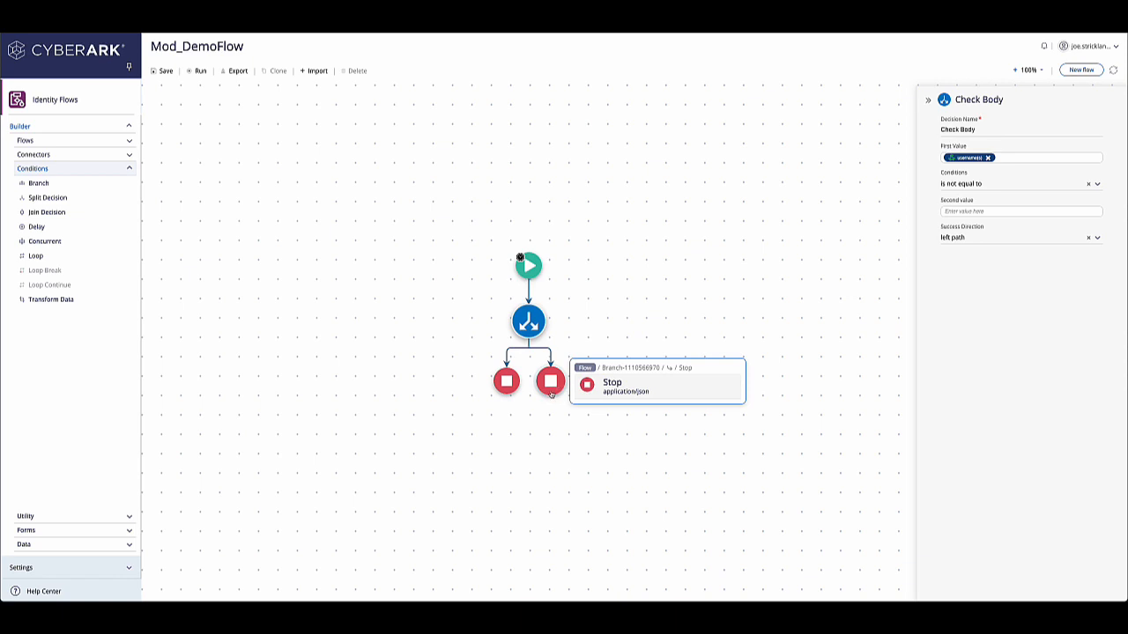
pyautogui.click(169, 72)
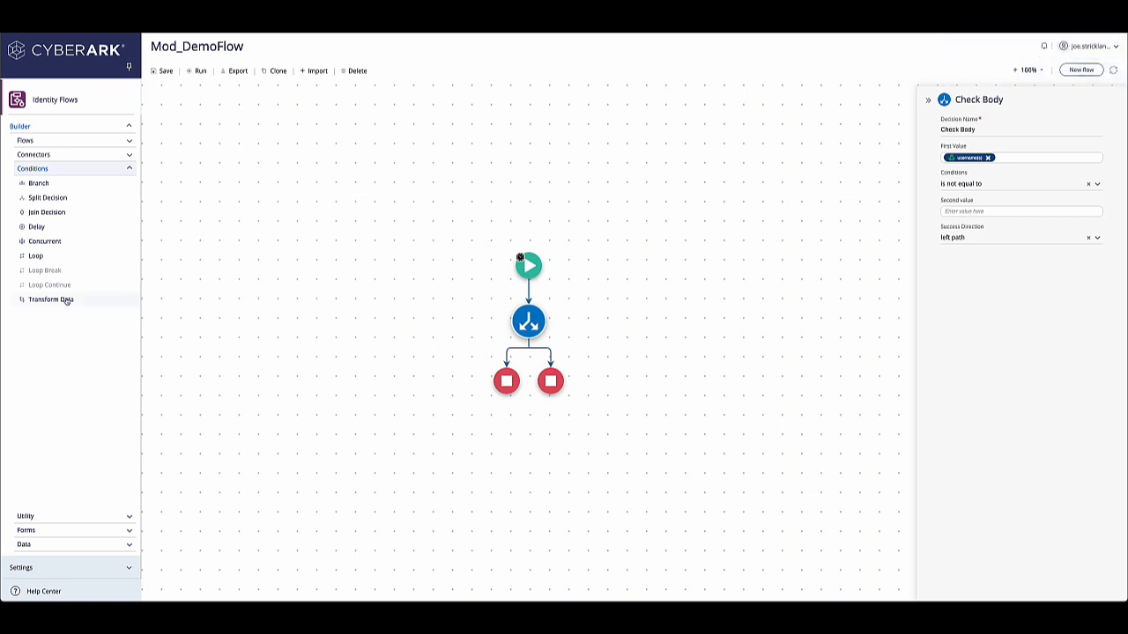
# Step: Add a Transform Data step on the branch's left path and name it Concat Fields Of Body
pyautogui.moveTo(65, 299); pyautogui.dragTo(508, 356)
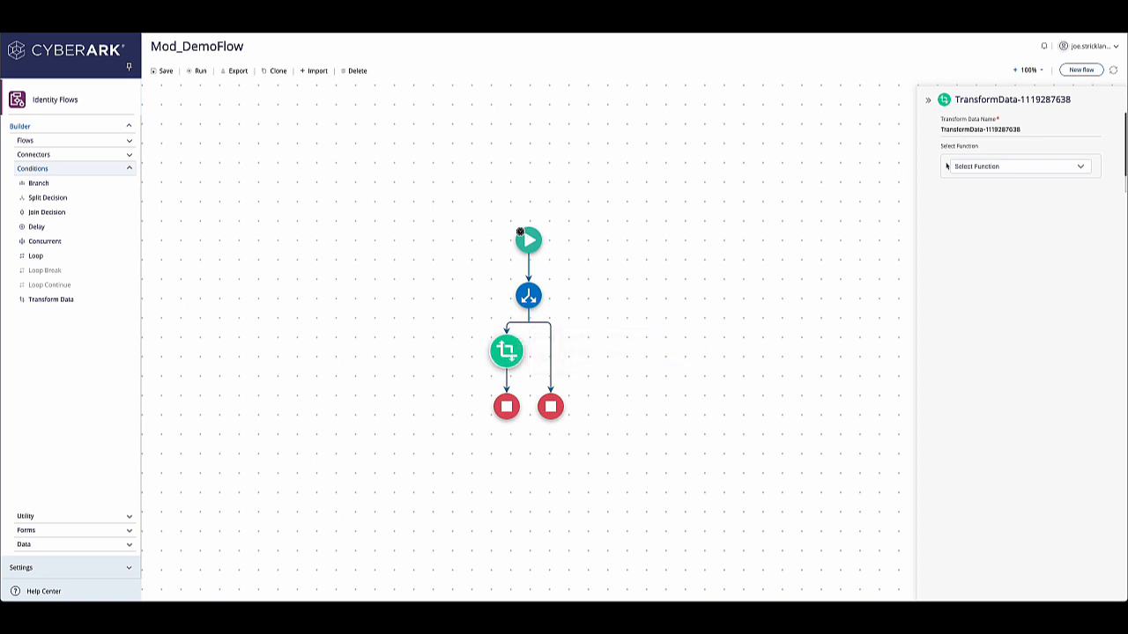
pyautogui.moveTo(1031, 129); pyautogui.dragTo(914, 126)
pyautogui.write('Con')
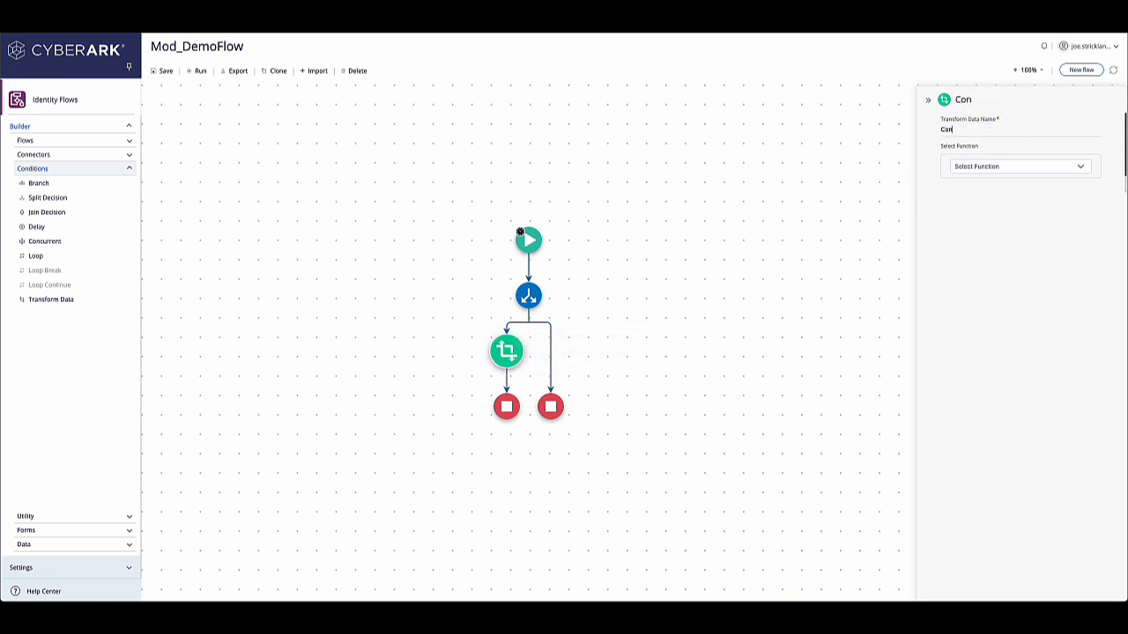
pyautogui.write('cat Fields Of Bo')
pyautogui.press('BackSpace')
pyautogui.write('Od')
pyautogui.press('BackSpace')
pyautogui.write('f Body')
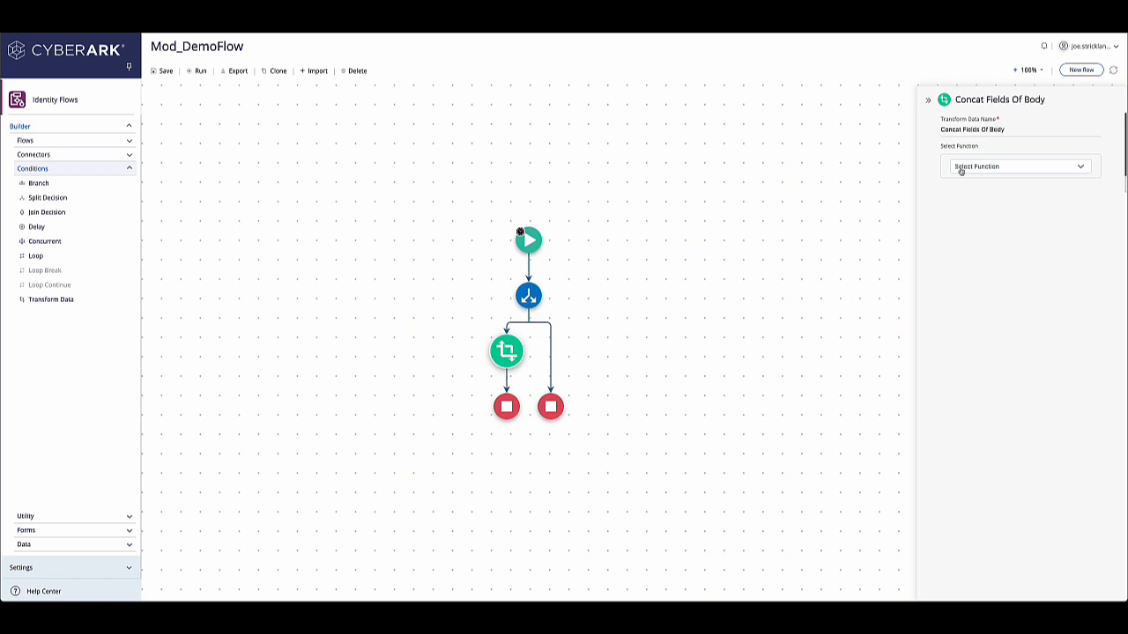
# Step: Choose the Concat function for the transform step
pyautogui.click(1017, 171)
pyautogui.click(1013, 185)
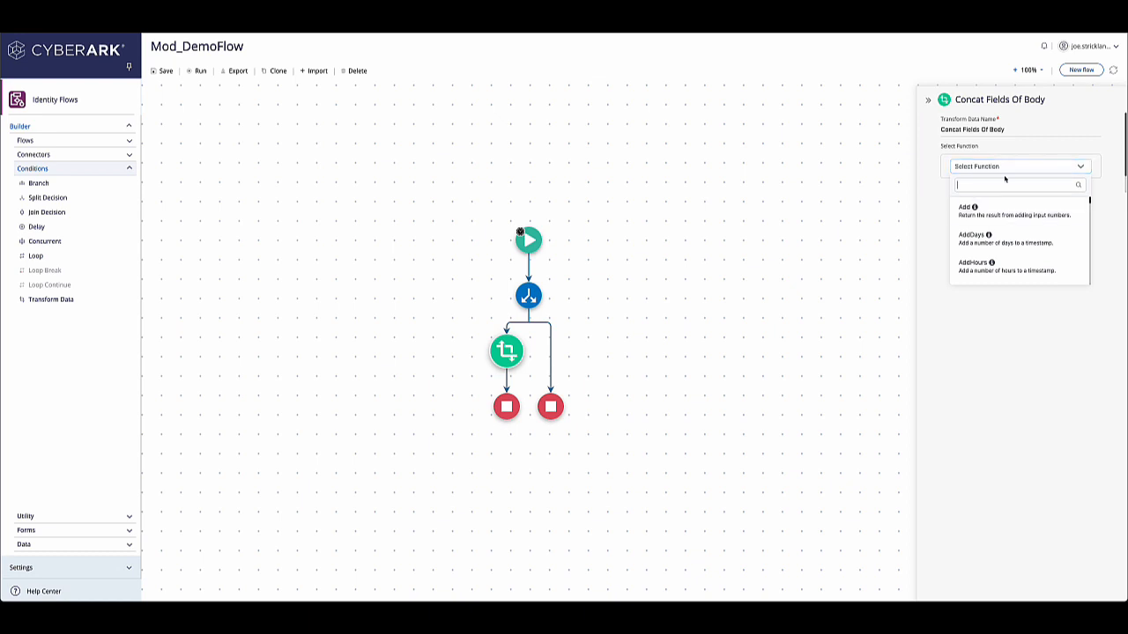
pyautogui.write('conc')
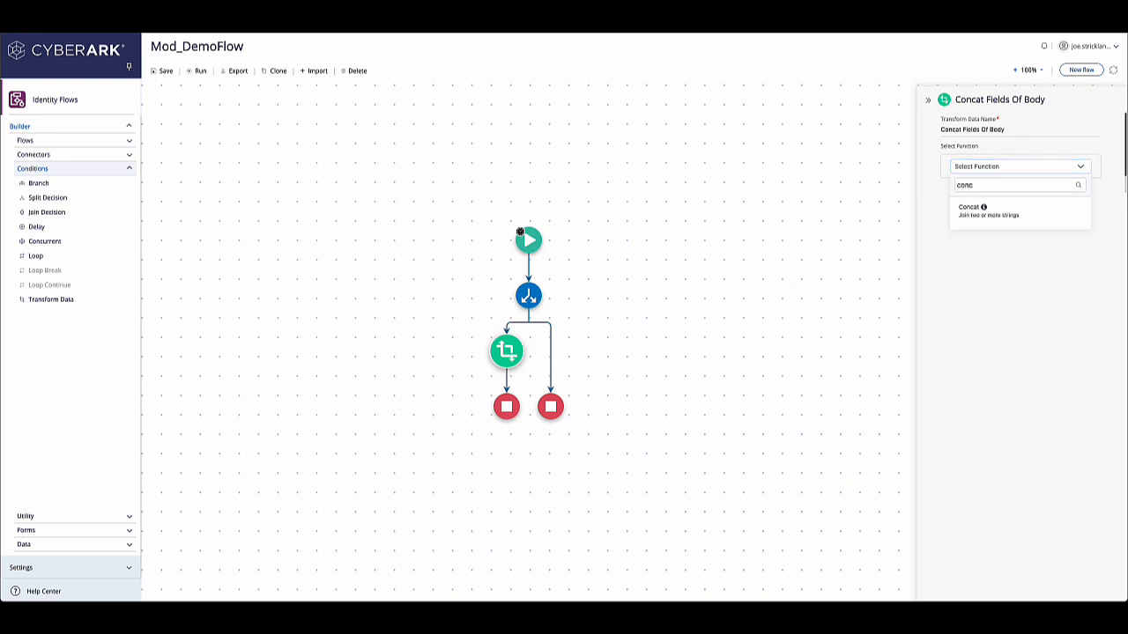
pyautogui.click(982, 213)
# Step: Set the first text parameter to the webhook body's Username field
pyautogui.click(986, 236)
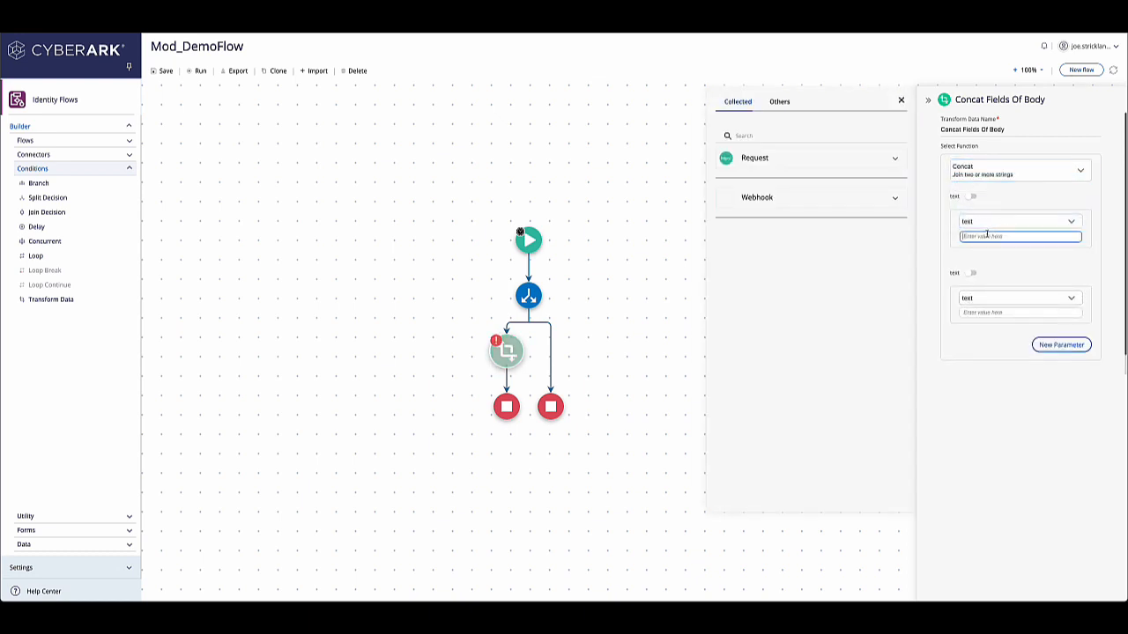
pyautogui.click(756, 198)
pyautogui.scroll(-1, 780, 432)
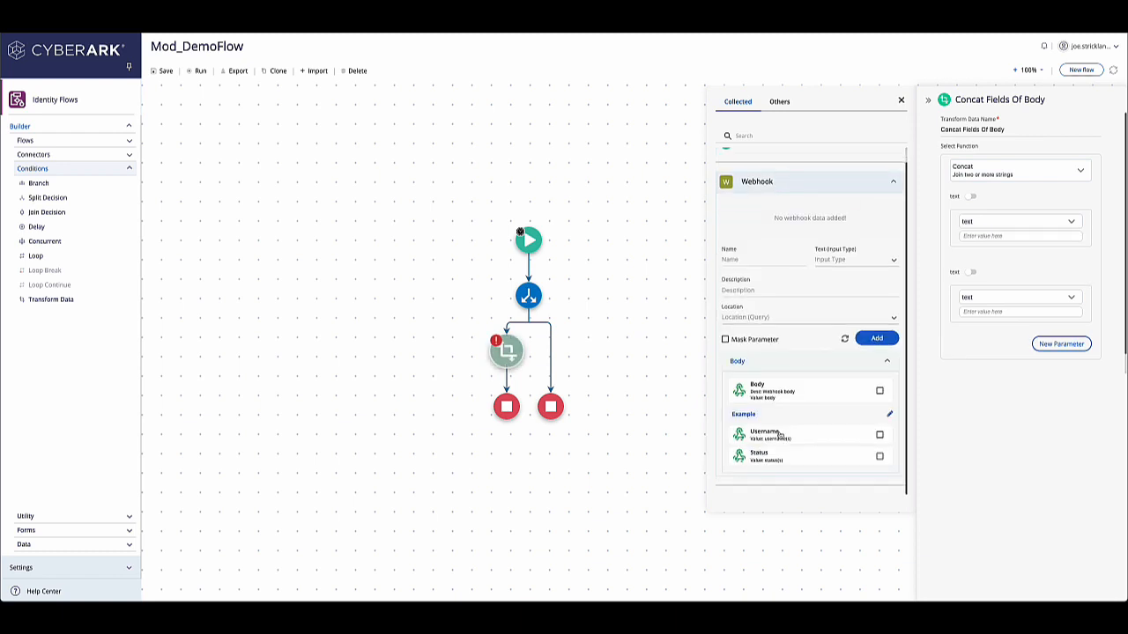
pyautogui.click(780, 434)
# Step: Set the second text parameter to a hyphen and add a third parameter holding the body's Status field
pyautogui.click(969, 313)
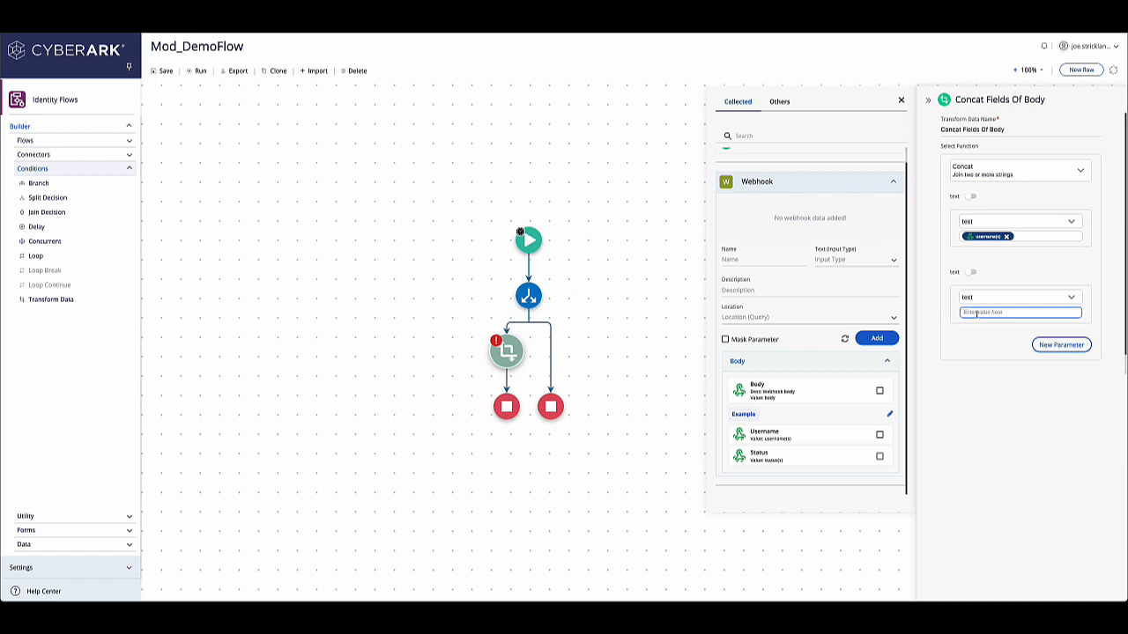
pyautogui.write("'")
pyautogui.click(1043, 345)
pyautogui.click(1000, 388)
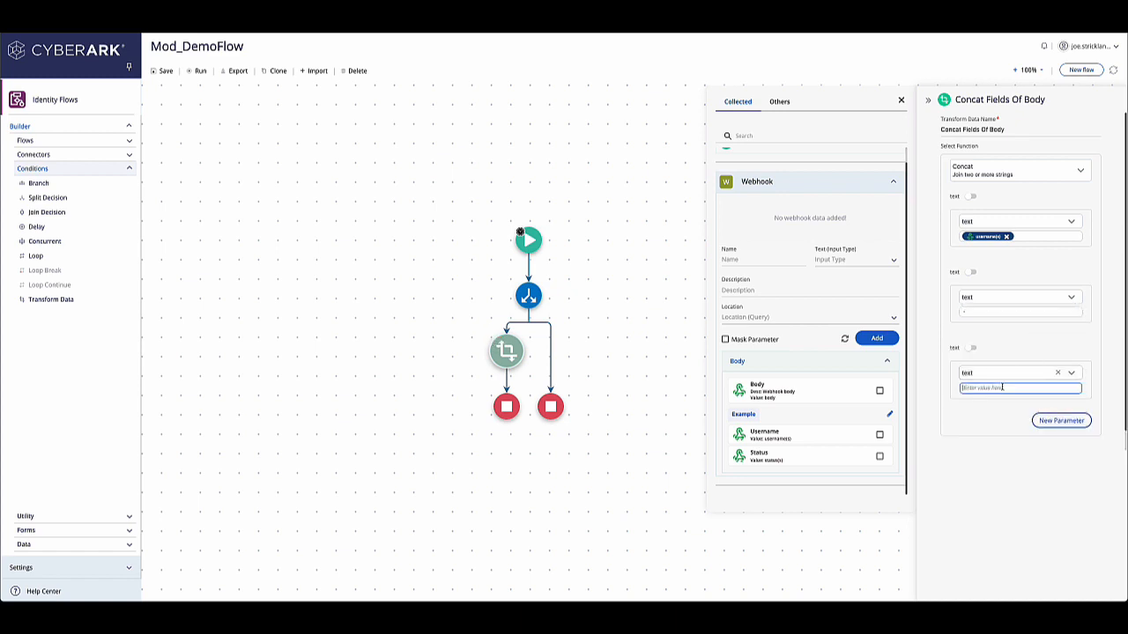
pyautogui.click(826, 462)
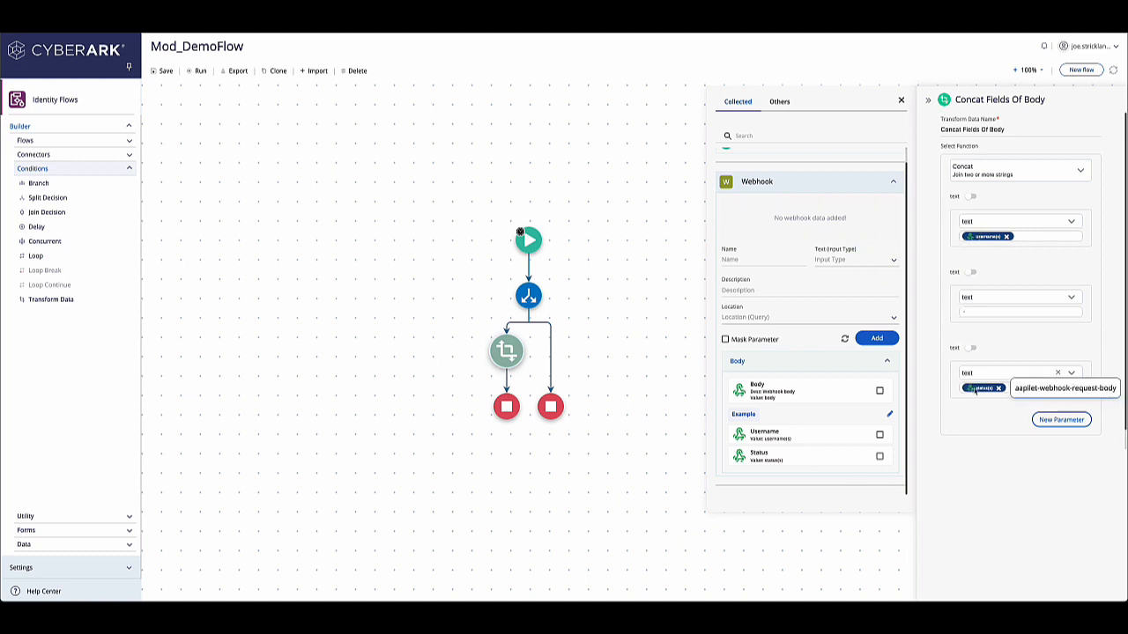
pyautogui.click(902, 103)
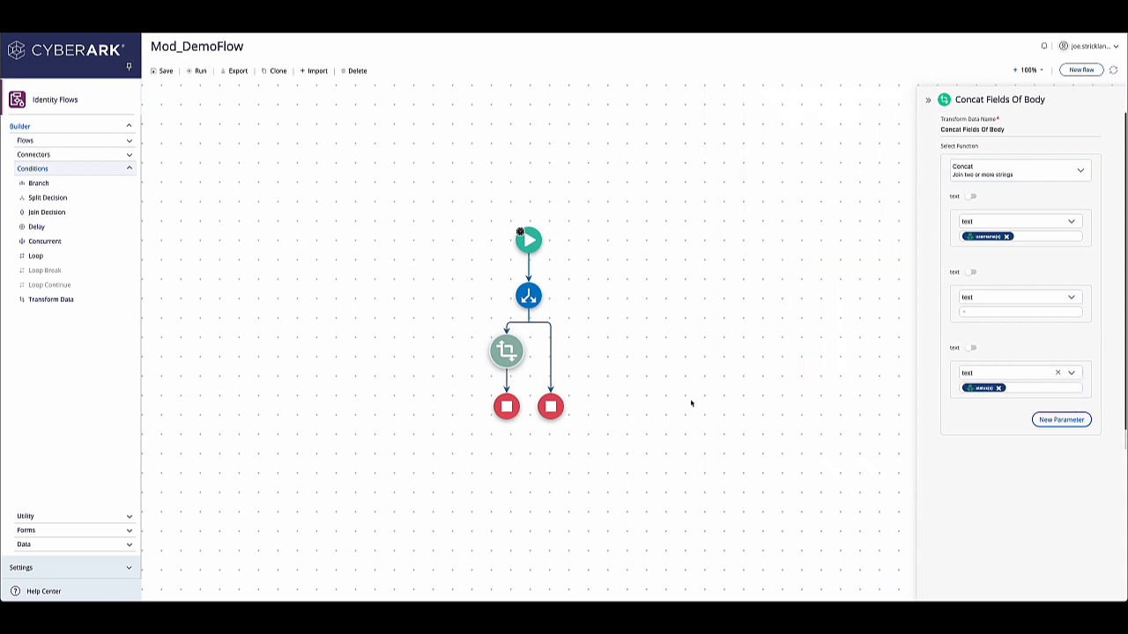
# Step: On the left Stop node, enable a custom response and add a parameter located in the body
pyautogui.click(509, 407)
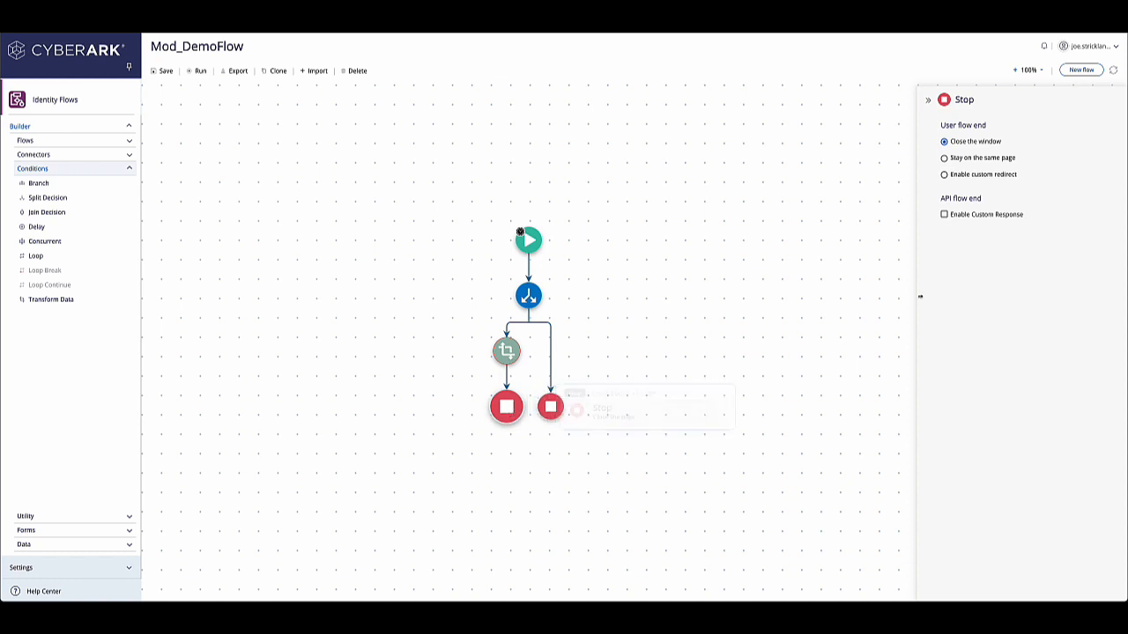
pyautogui.click(945, 215)
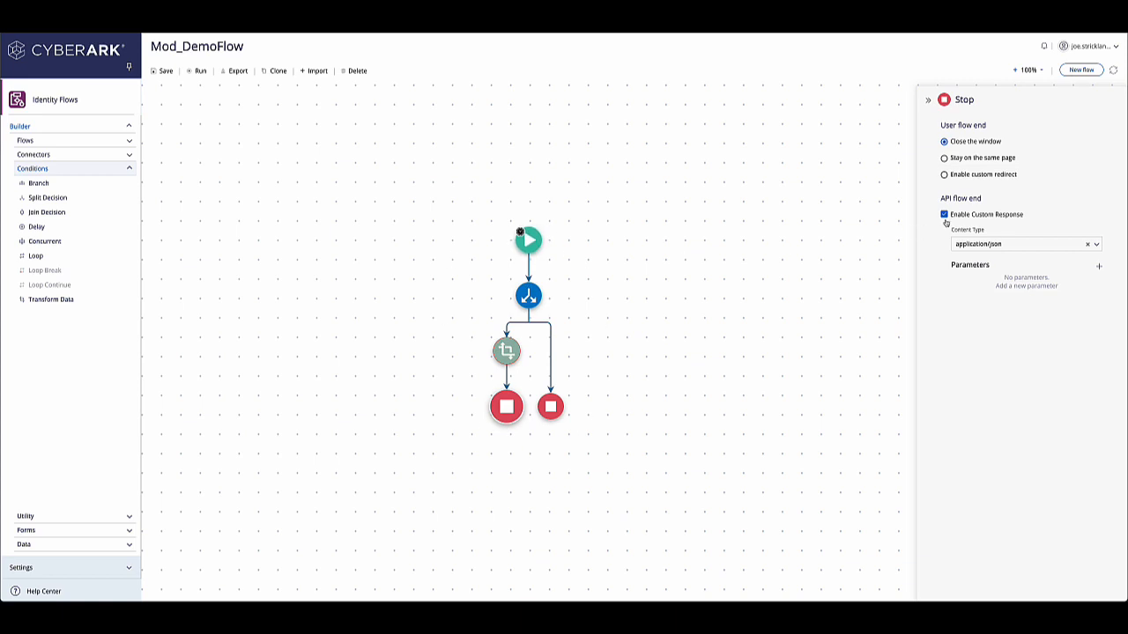
pyautogui.click(1098, 266)
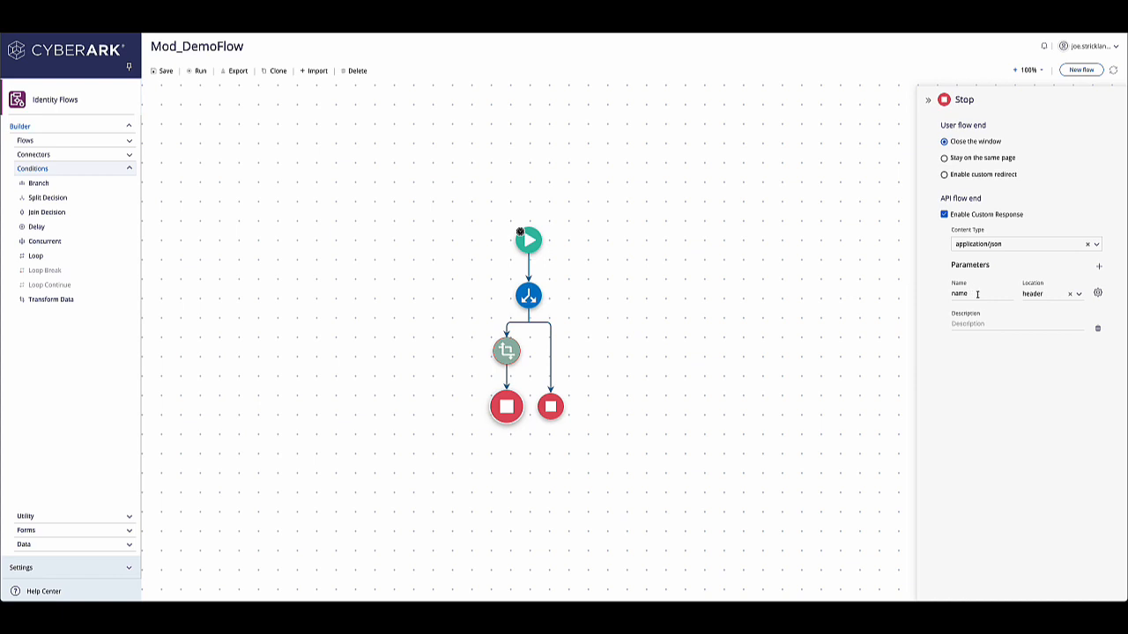
pyautogui.click(1078, 295)
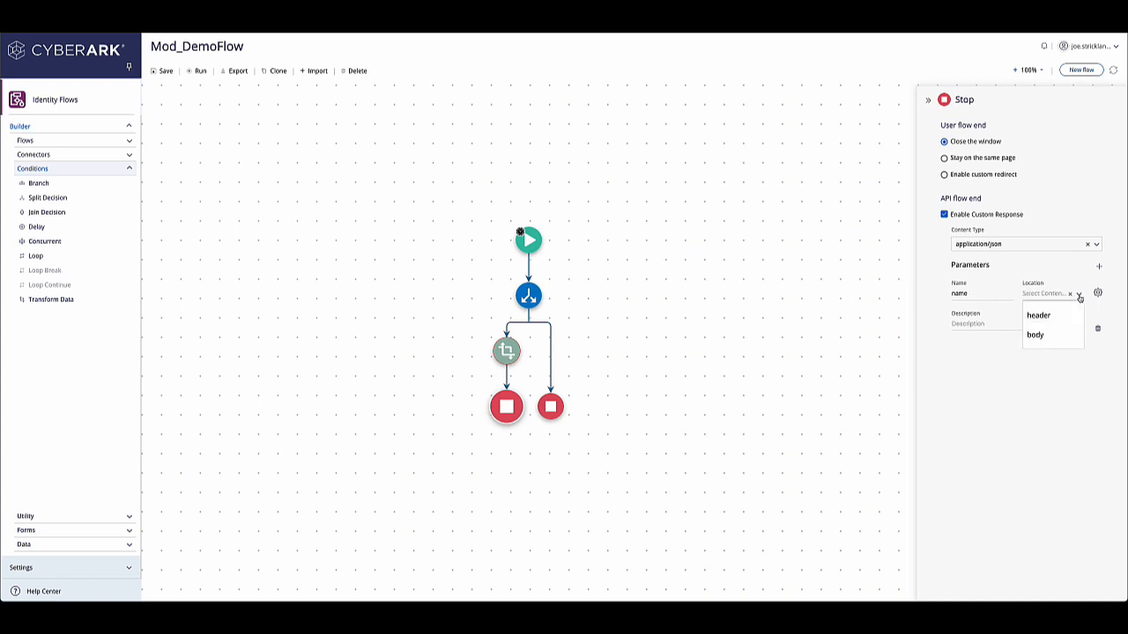
pyautogui.click(1040, 335)
# Step: Paste a JSON body with status success, errorMessage and response fields, and display it as a form
pyautogui.click(1097, 294)
pyautogui.click(995, 293)
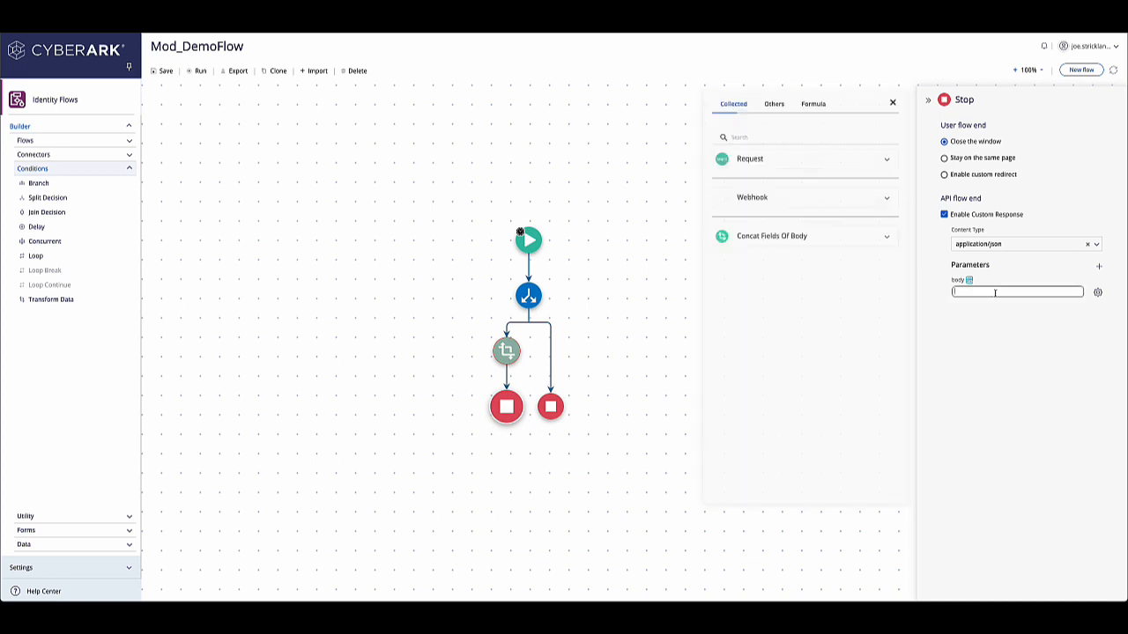
pyautogui.click(894, 237)
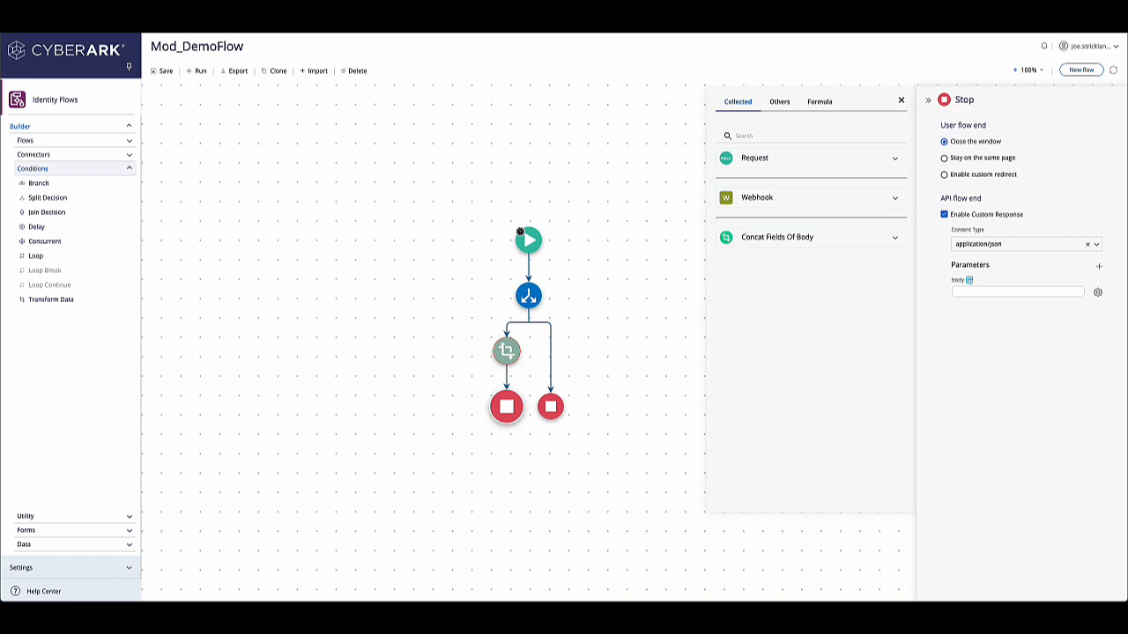
pyautogui.click(957, 291)
pyautogui.write('{ "status": "success", "errorMessage": "", "response": ""}')
pyautogui.click(969, 280)
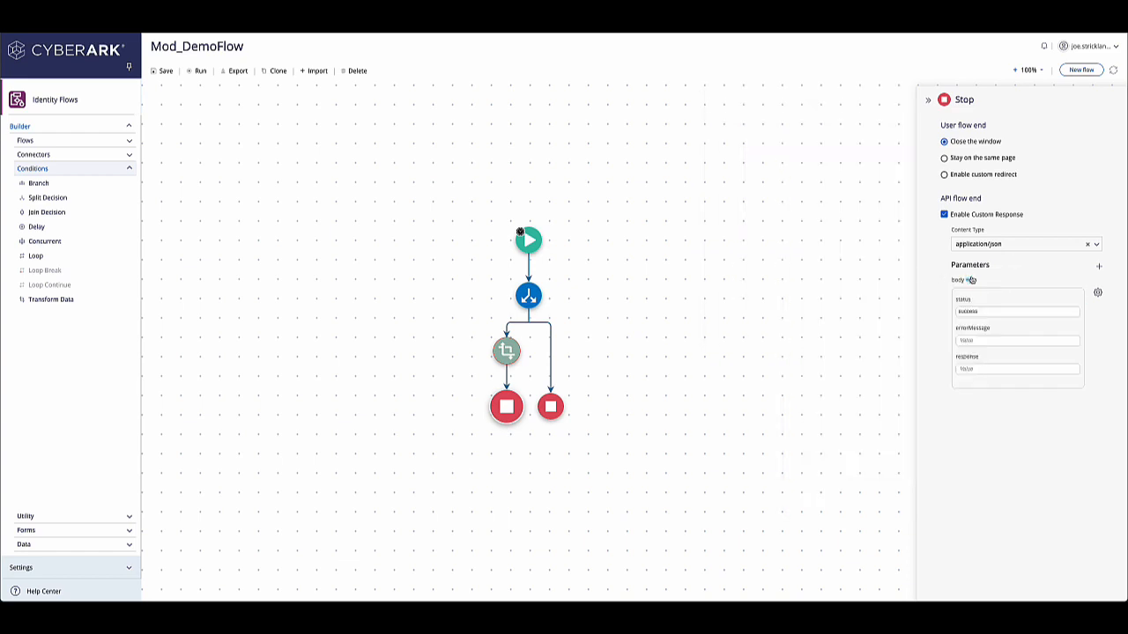
pyautogui.click(971, 281)
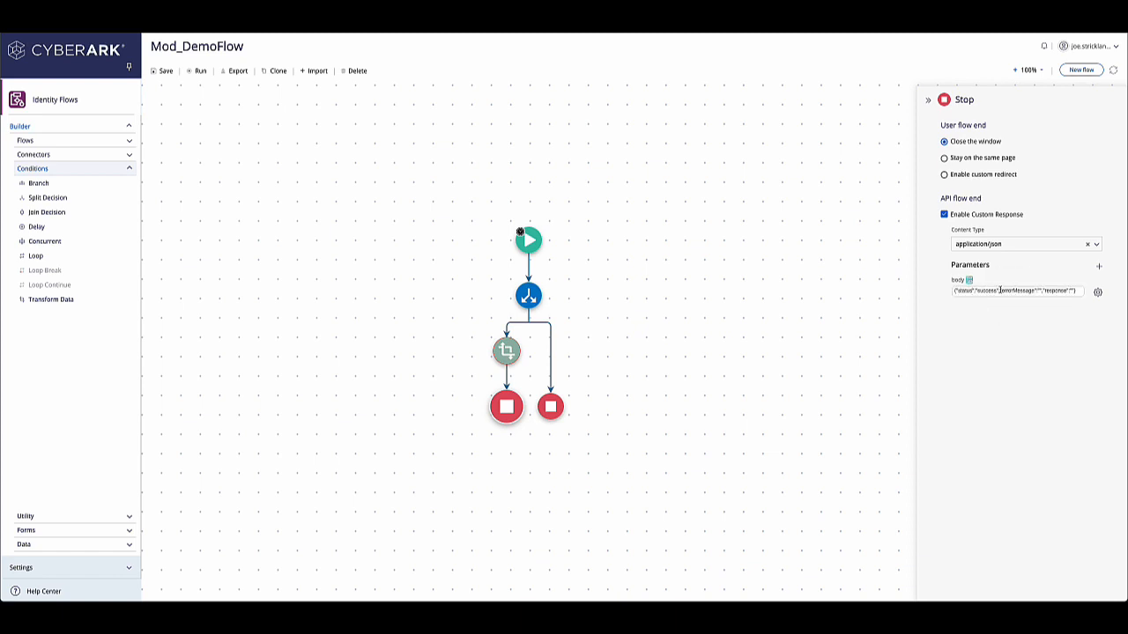
pyautogui.click(970, 282)
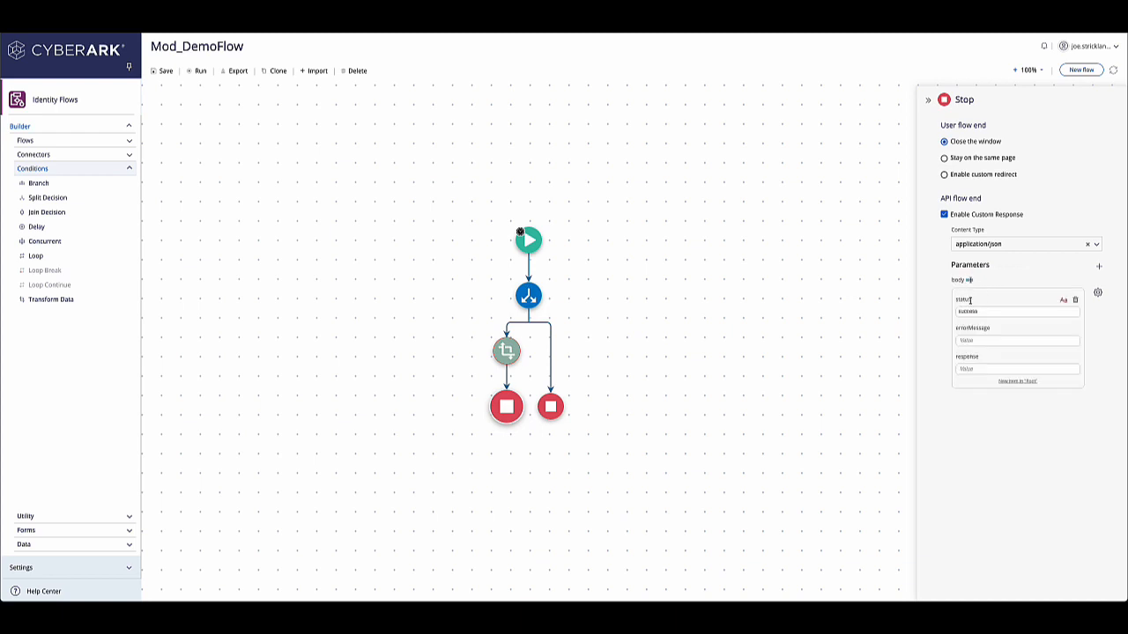
# Step: Set the response field to the transformed value of Concat Fields Of Body
pyautogui.click(967, 310)
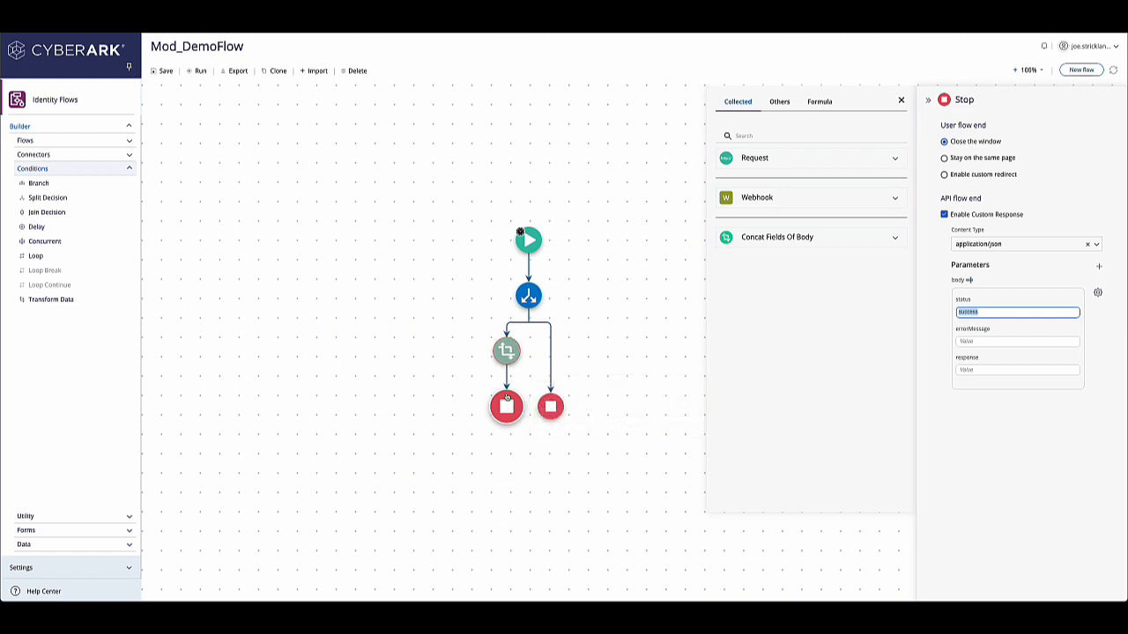
pyautogui.click(981, 342)
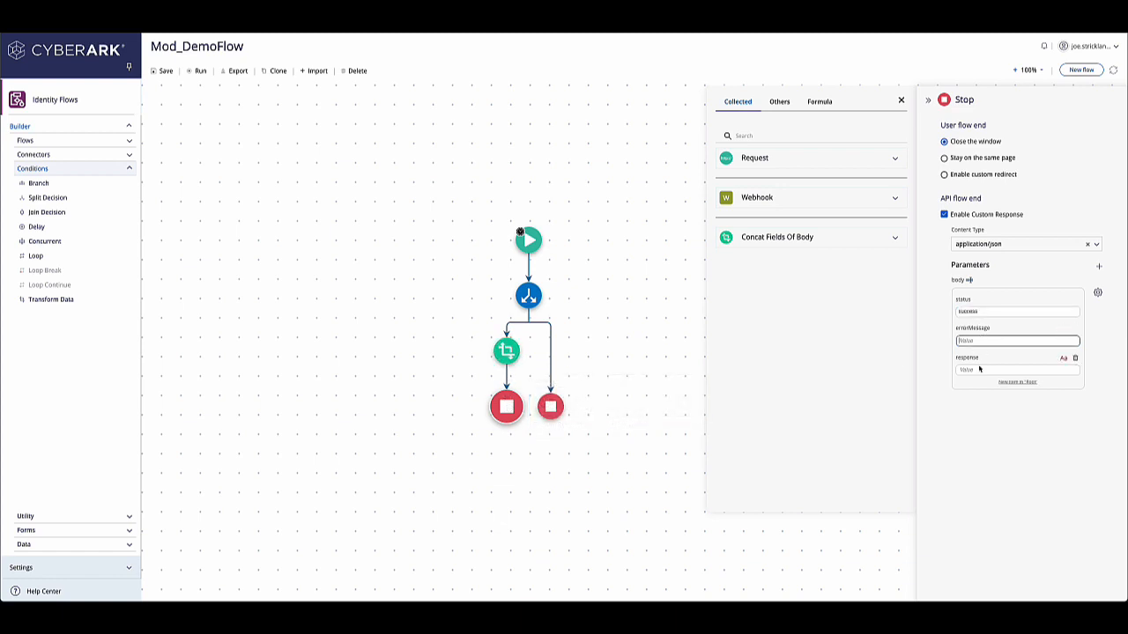
pyautogui.click(978, 368)
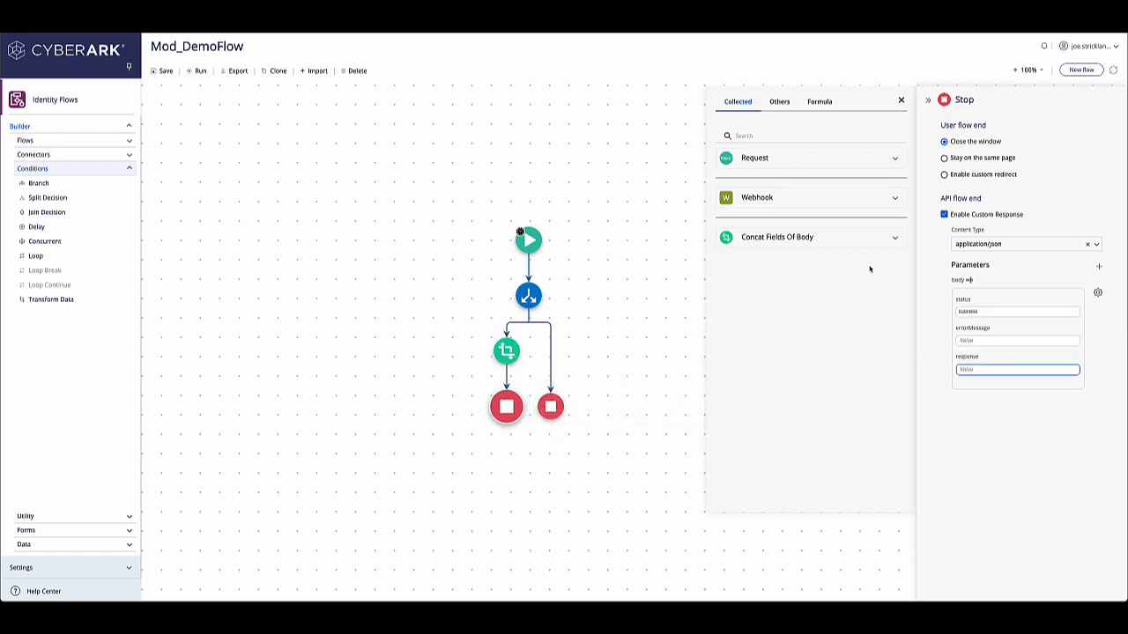
pyautogui.click(899, 243)
pyautogui.click(886, 266)
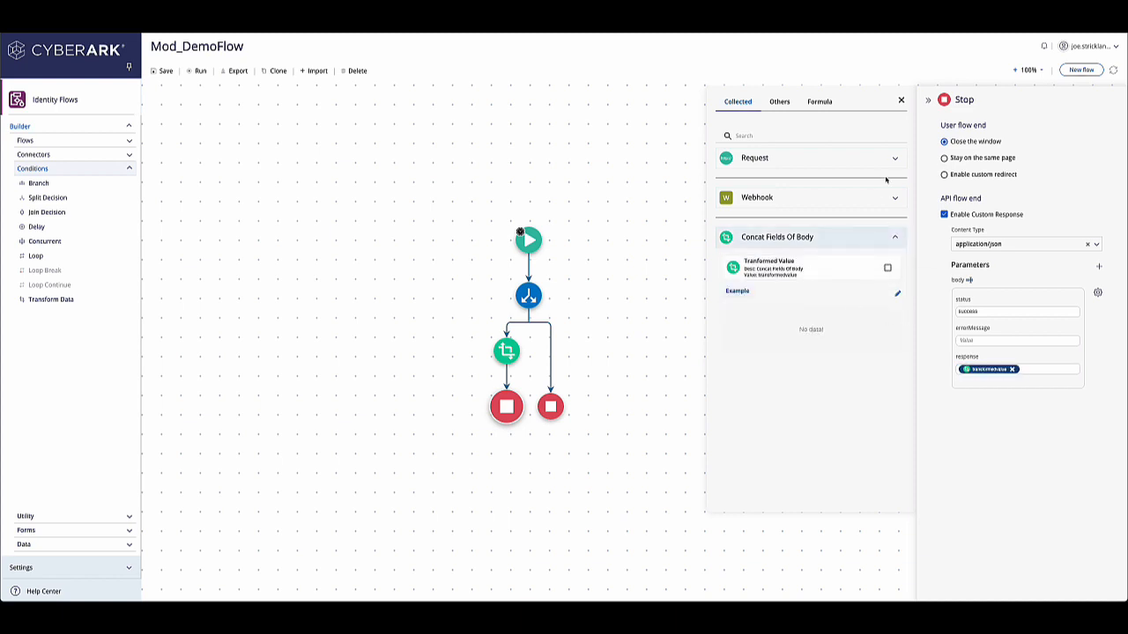
pyautogui.click(900, 101)
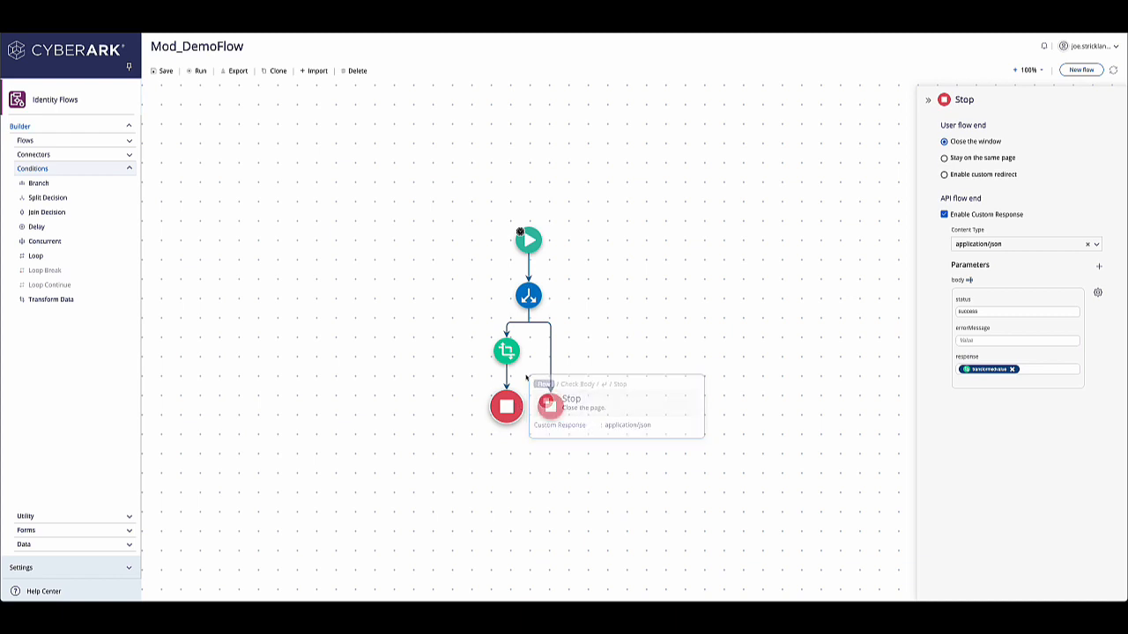
# Step: On the right Stop node, enable a custom response and add a parameter located in the body
pyautogui.click(551, 407)
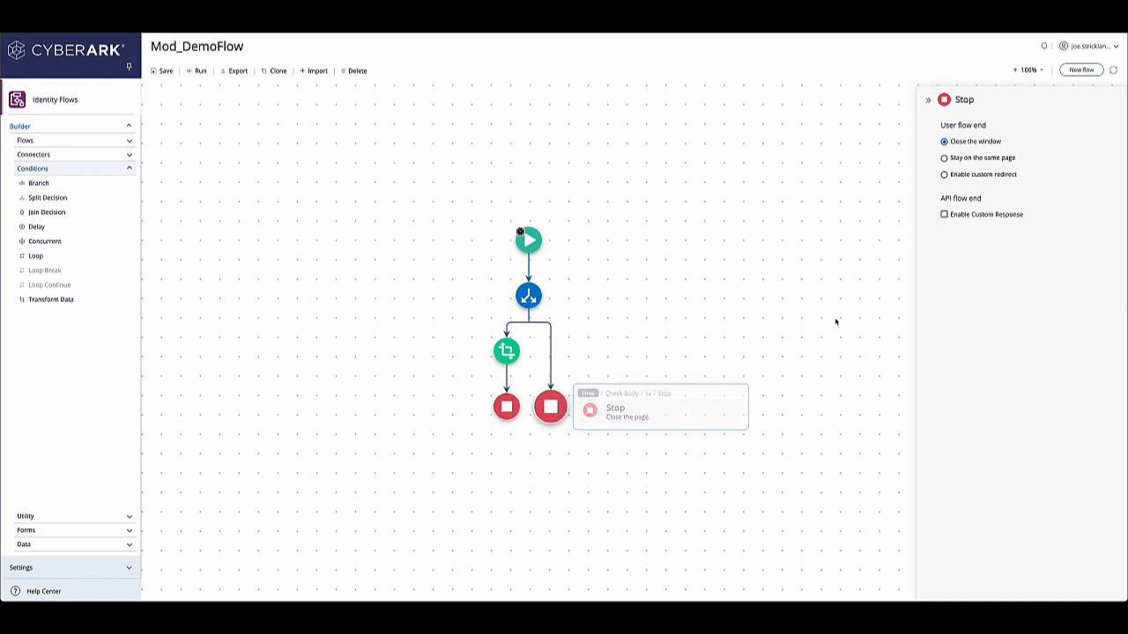
pyautogui.click(944, 214)
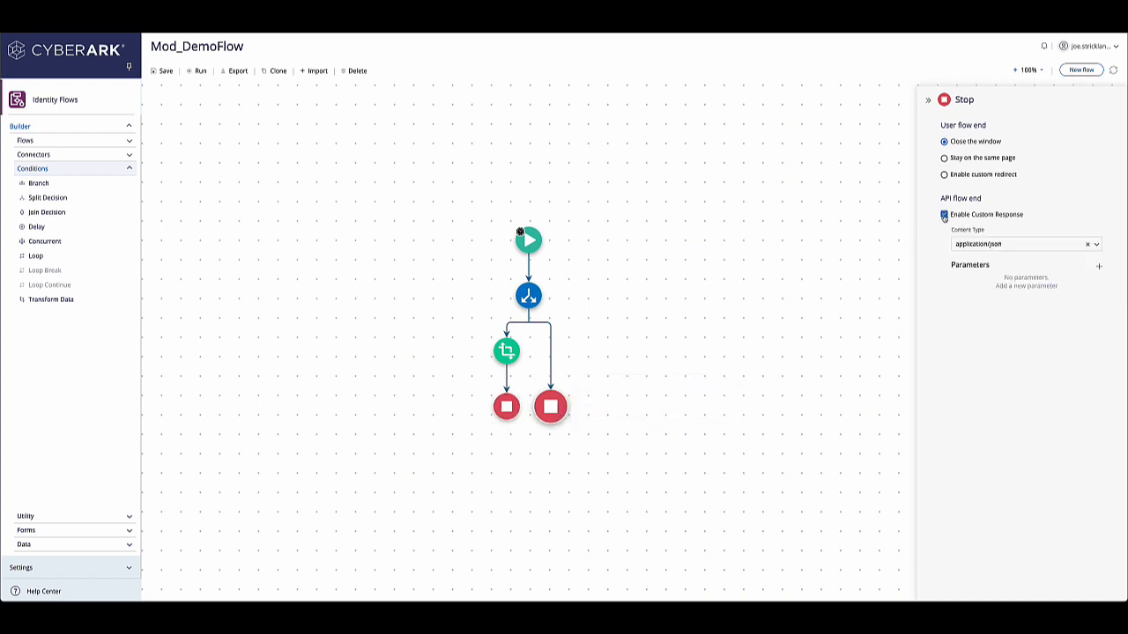
pyautogui.click(1098, 267)
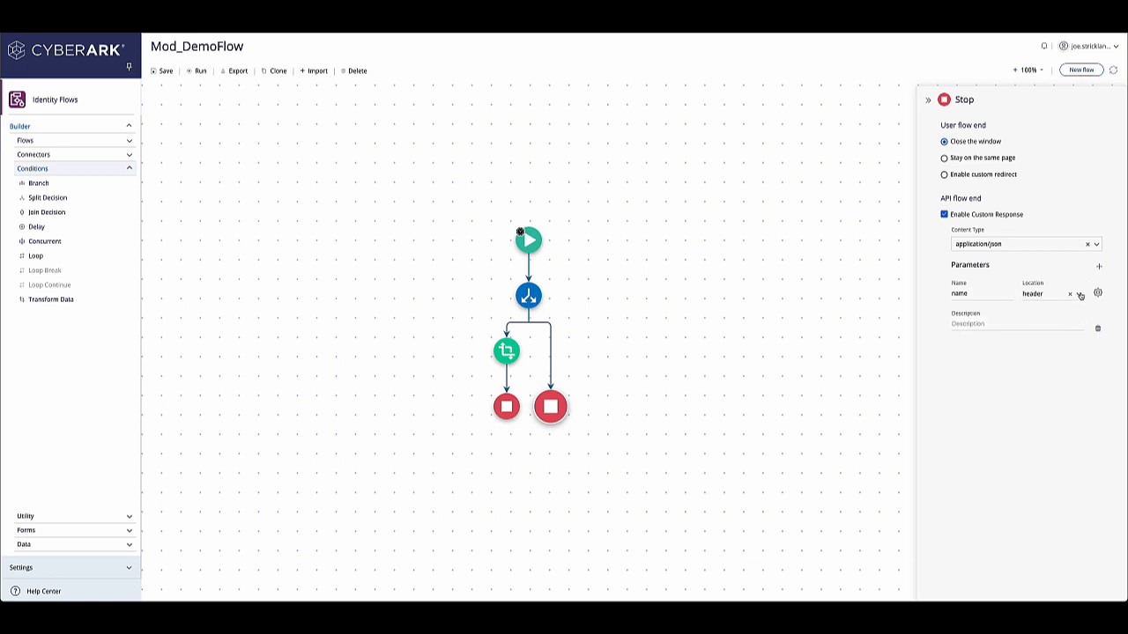
pyautogui.click(1080, 295)
pyautogui.click(1024, 335)
# Step: Paste the same JSON body with status, errorMessage and response fields and display it as a form
pyautogui.click(1097, 292)
pyautogui.click(1002, 296)
pyautogui.write('{ "status": "success", "errorMessage": "", "response": ""}')
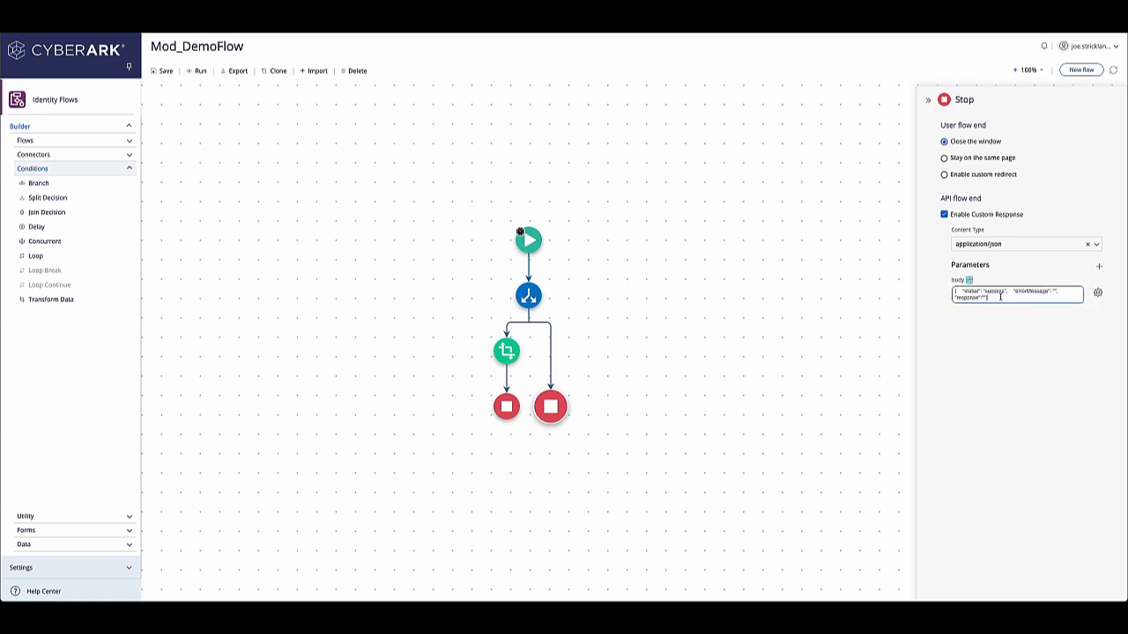
pyautogui.click(969, 280)
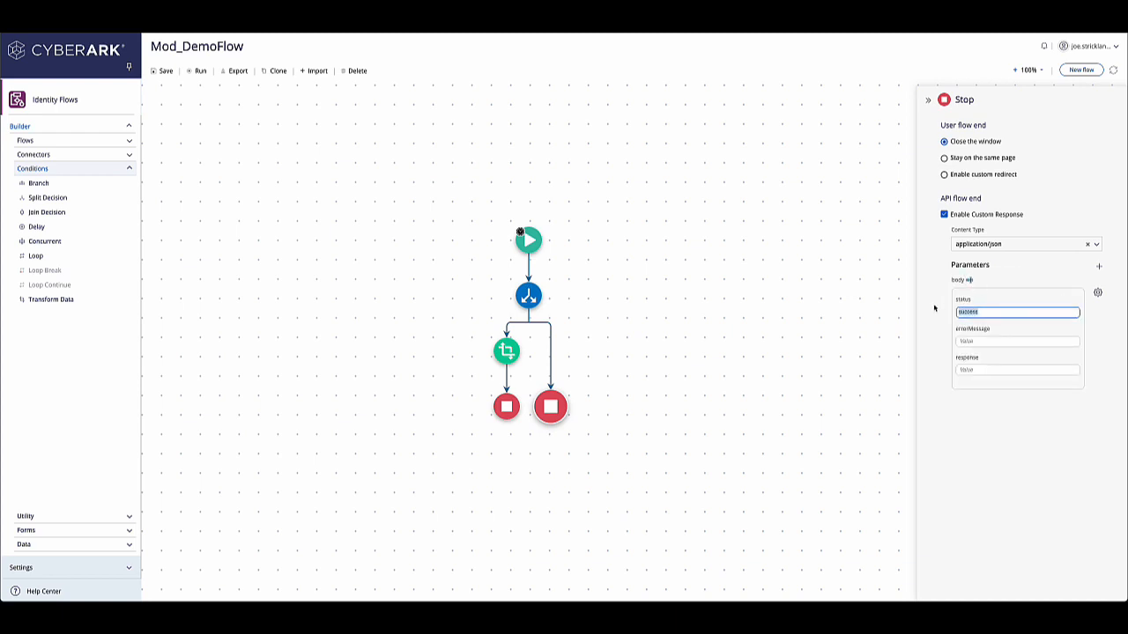
# Step: Set the right Stop response's status to failed and its errorMessage to no data sent in body
pyautogui.press('BackSpace')
pyautogui.write('{')
pyautogui.write('aile')
pyautogui.write('d')
pyautogui.press('Tab')
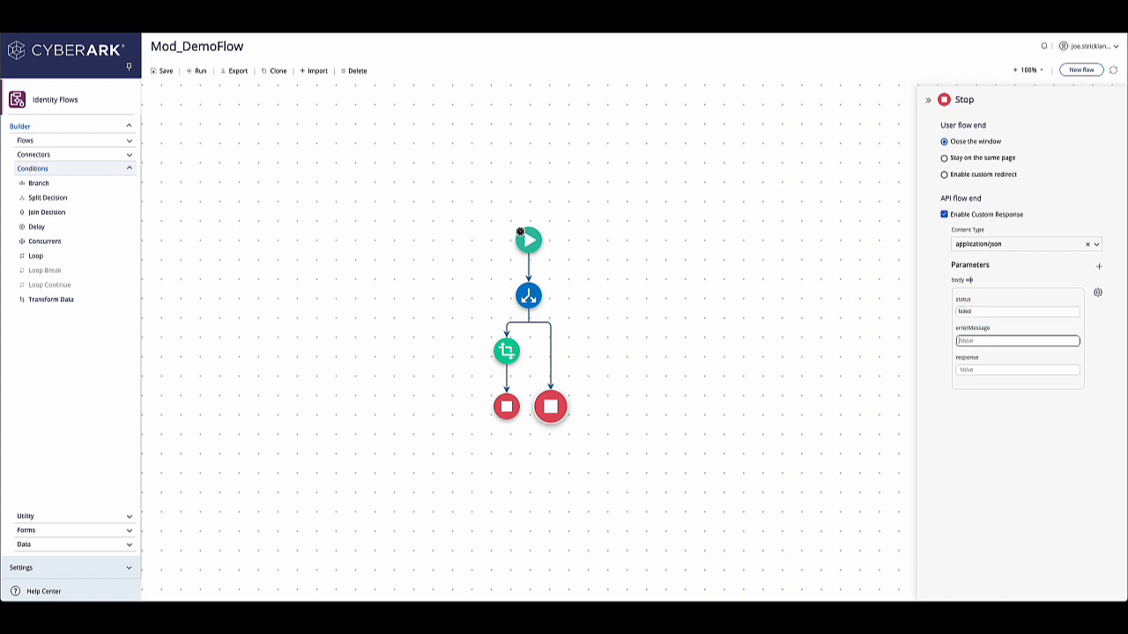
pyautogui.write('N')
pyautogui.write('o data fou')
pyautogui.write('nt in body')
pyautogui.click(958, 341)
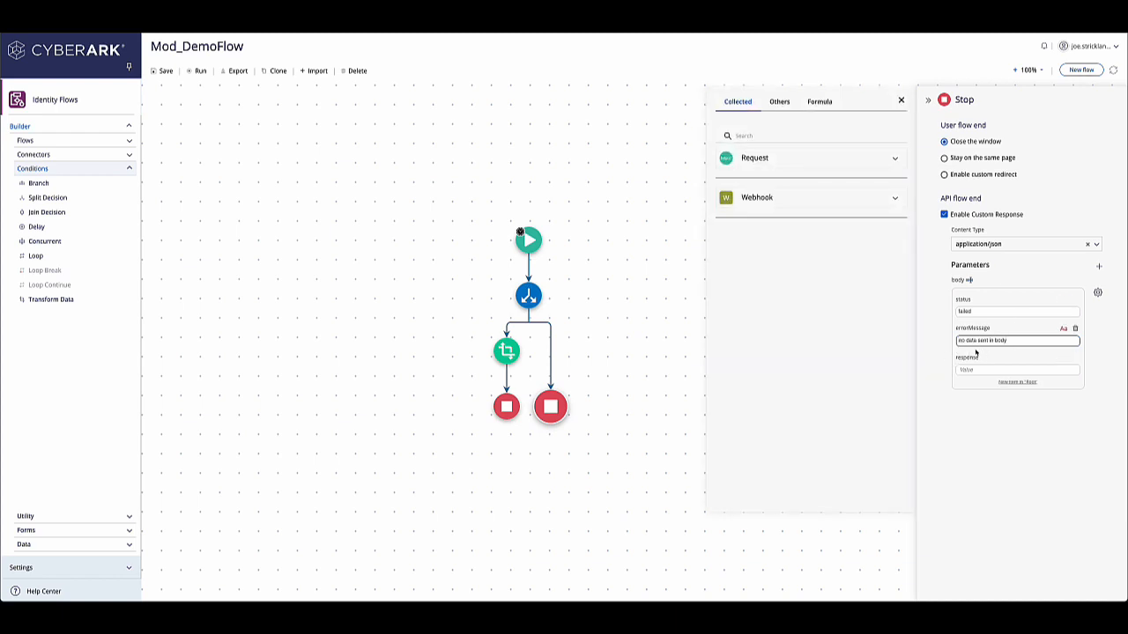
pyautogui.click(900, 102)
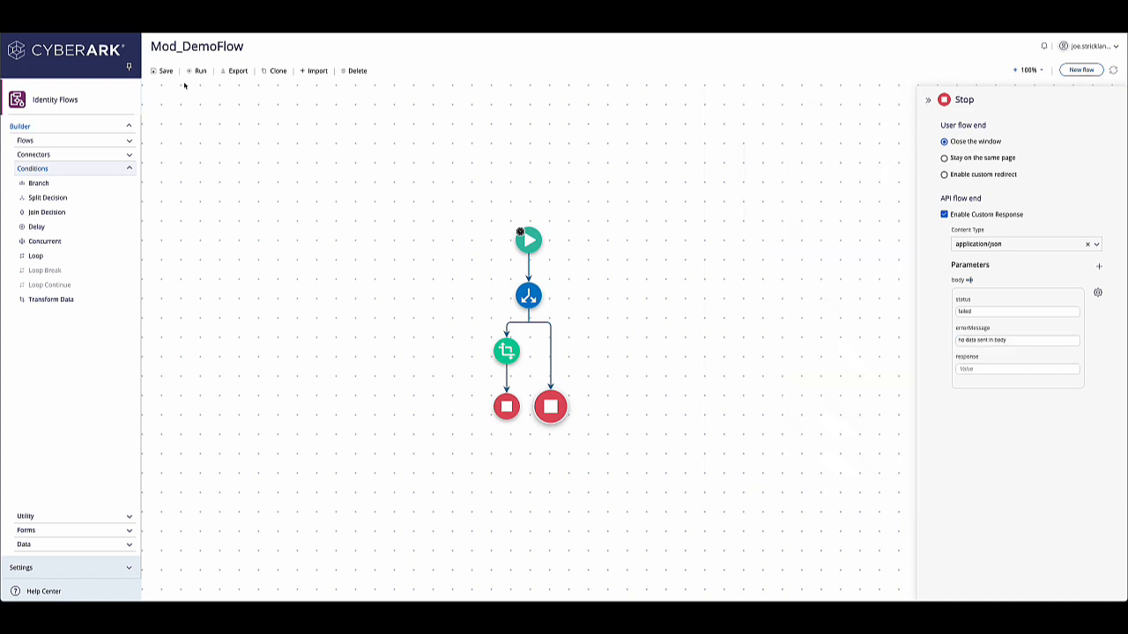
# Step: Save the flow and begin publishing it publicly from the start node's runtime settings
pyautogui.click(161, 70)
pyautogui.click(529, 239)
pyautogui.click(1025, 130)
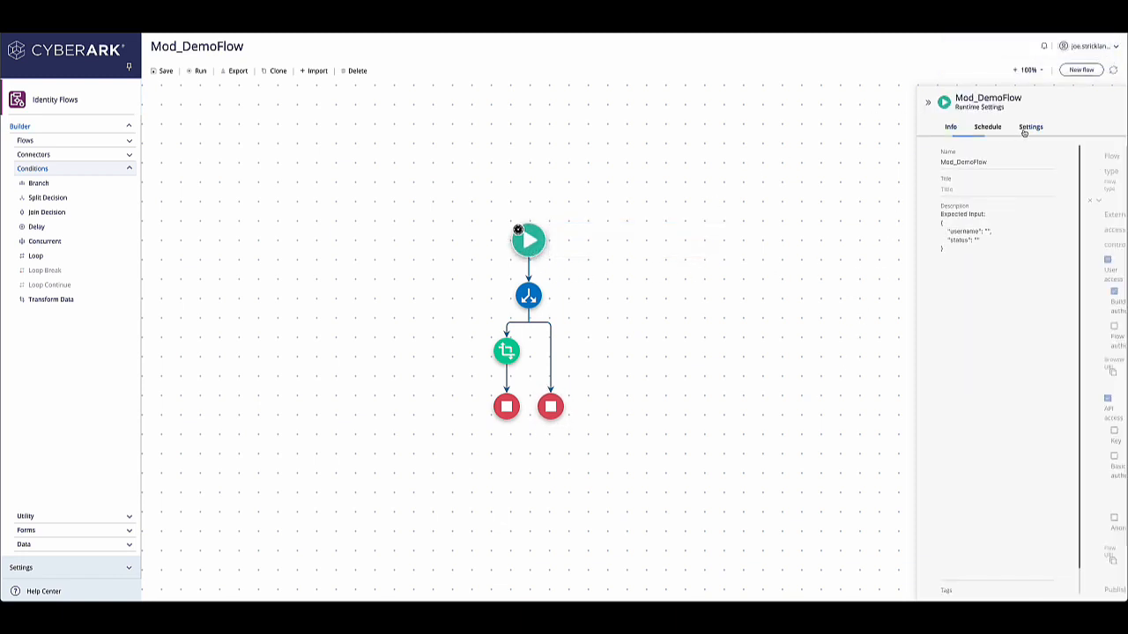
pyautogui.click(960, 447)
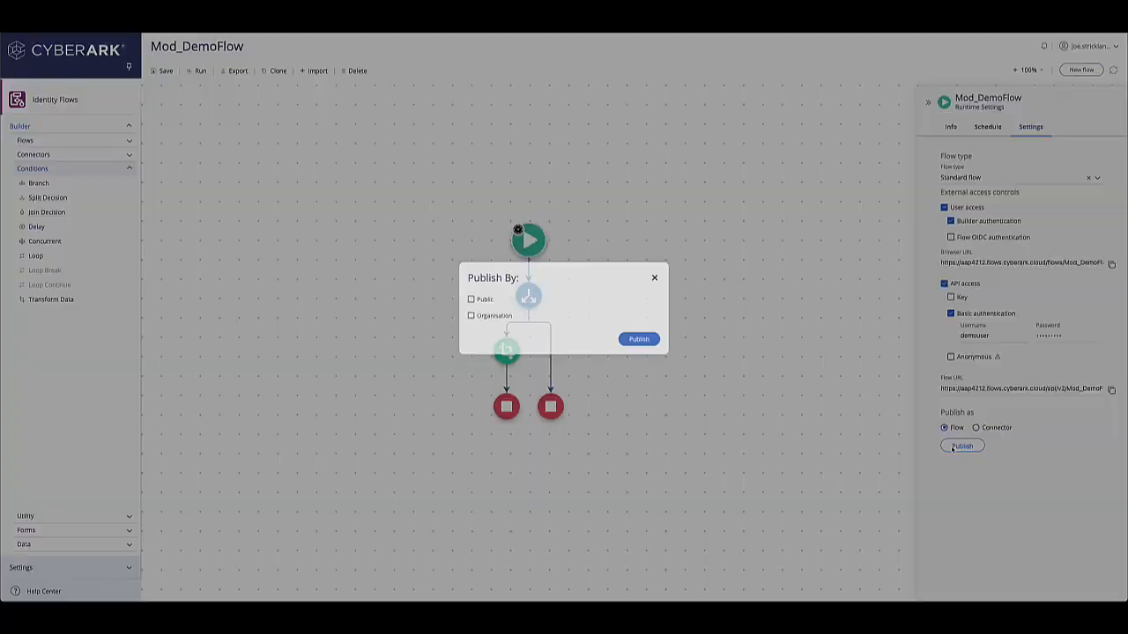
pyautogui.click(481, 308)
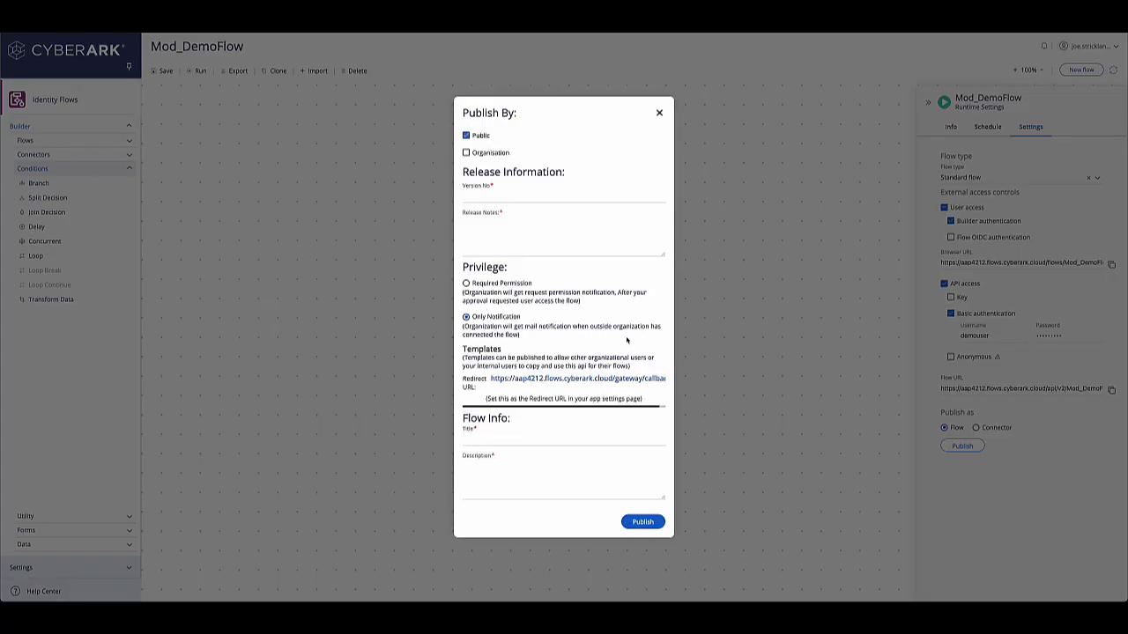
# Step: Publish with version 1.0, release notes For Demo, title Mod_DemoFlow and a description
pyautogui.click(514, 194)
pyautogui.write('1.0')
pyautogui.press('Tab')
pyautogui.write('For Demo')
pyautogui.click(505, 440)
pyautogui.write('Mod_DemoFlowr Demo')
pyautogui.click(652, 522)
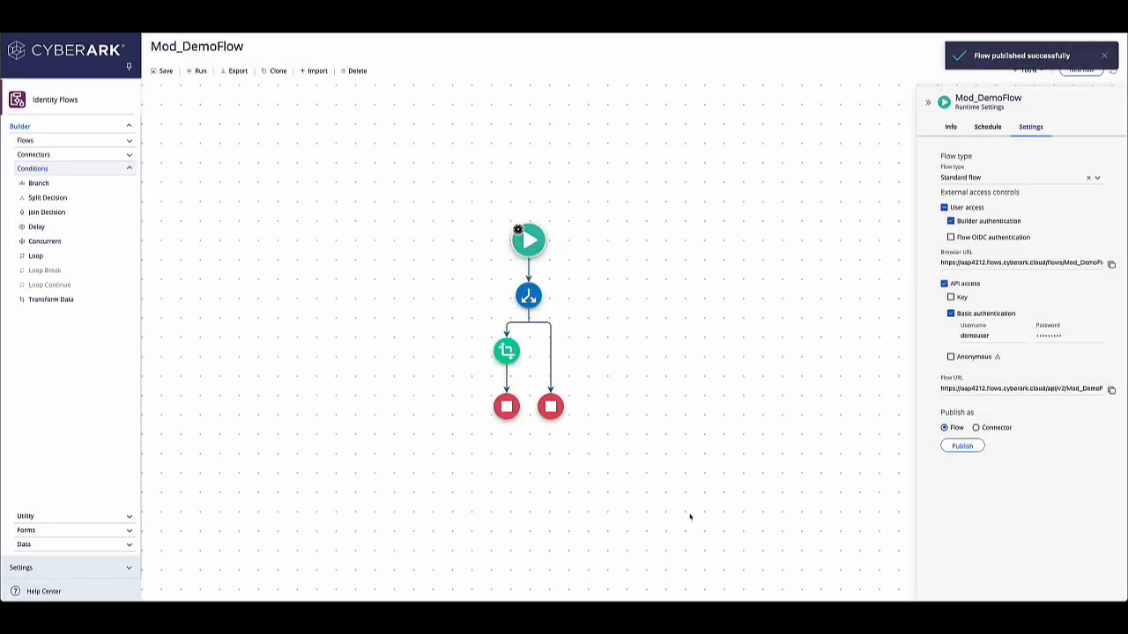
# Step: Publish the flow as a connector using version 1.0
pyautogui.click(978, 428)
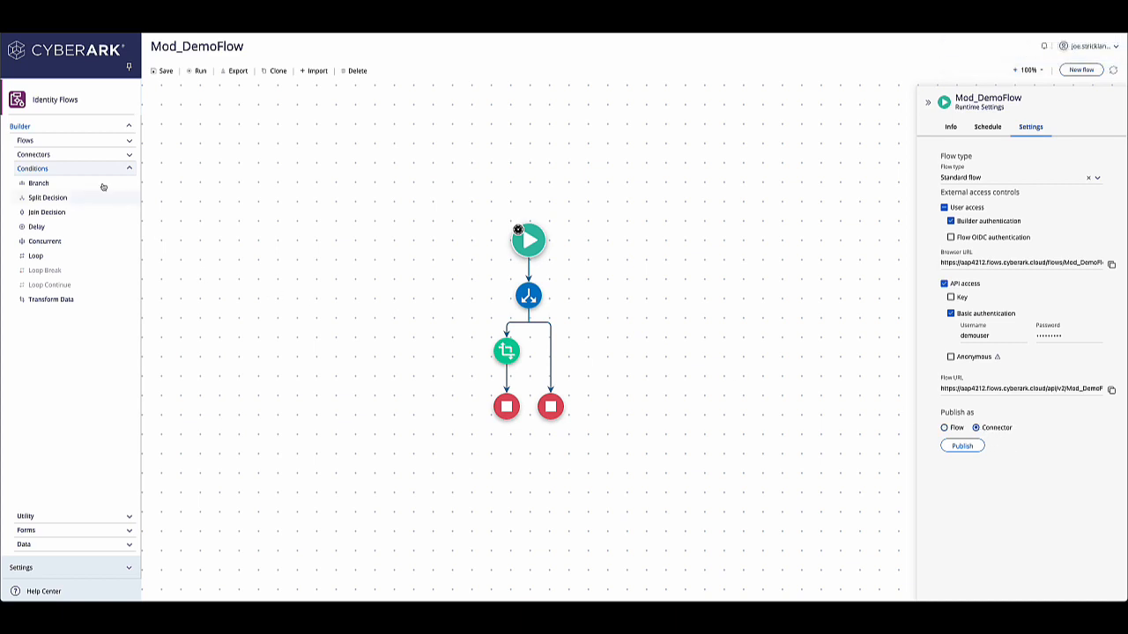
pyautogui.click(960, 447)
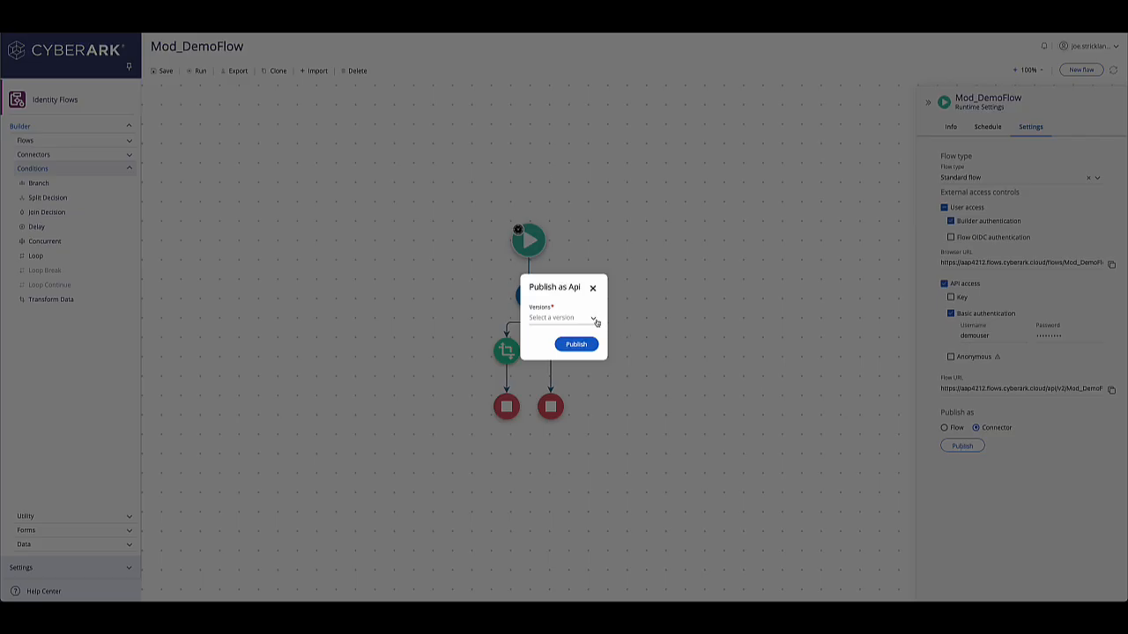
pyautogui.click(593, 319)
pyautogui.click(539, 340)
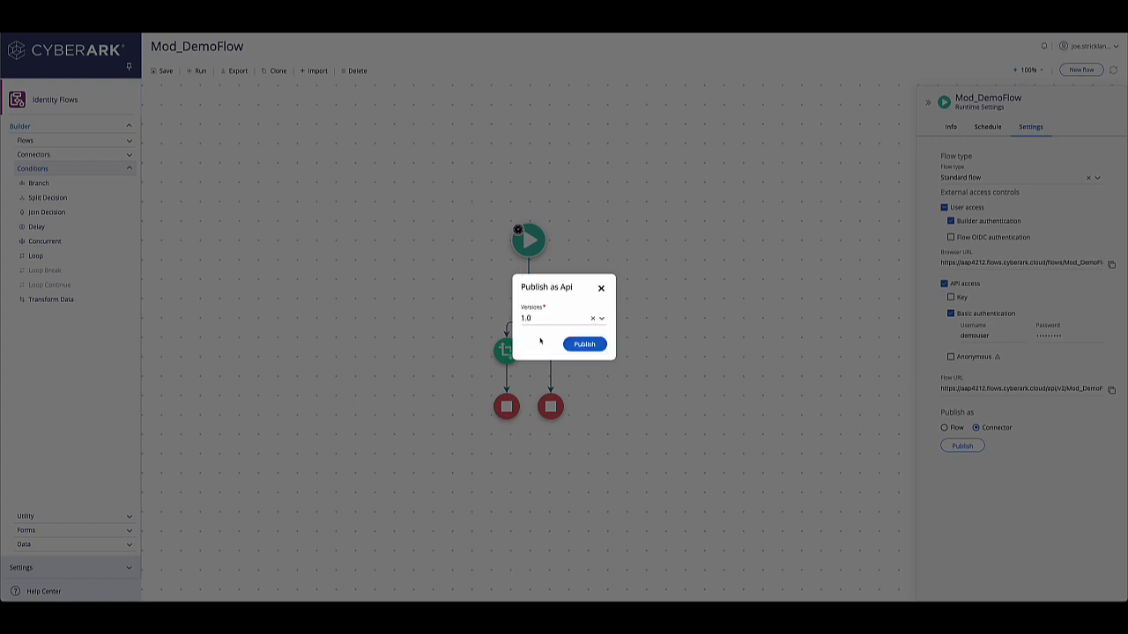
pyautogui.click(601, 345)
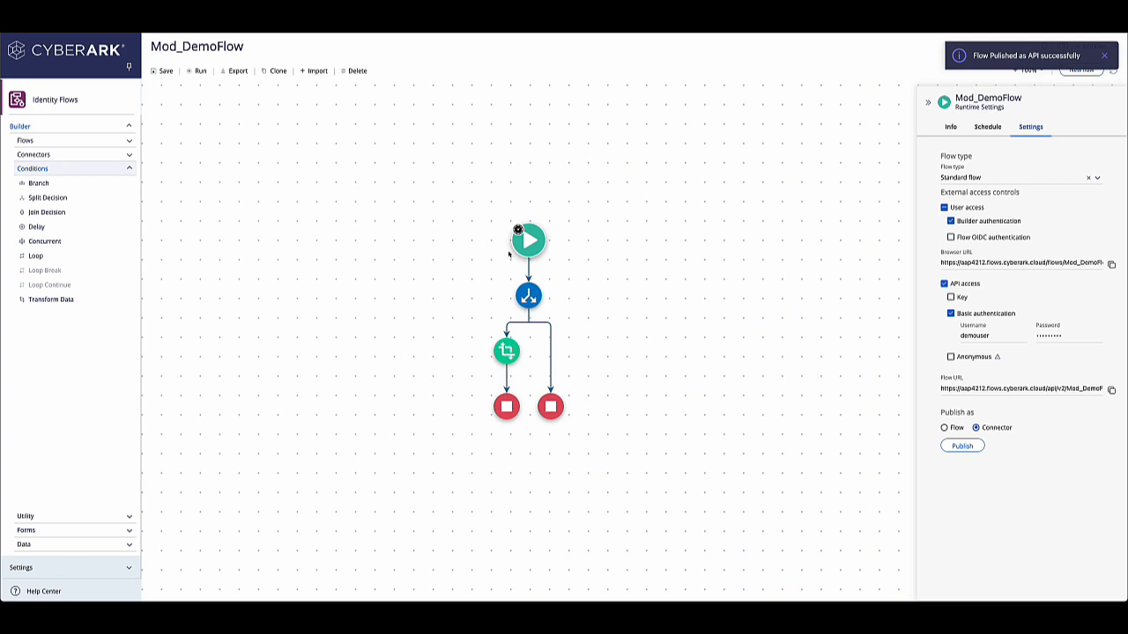
# Step: Open the Mod_DemoFlow connector under pineappledev.app in the connectors list to examine its operations
pyautogui.click(46, 154)
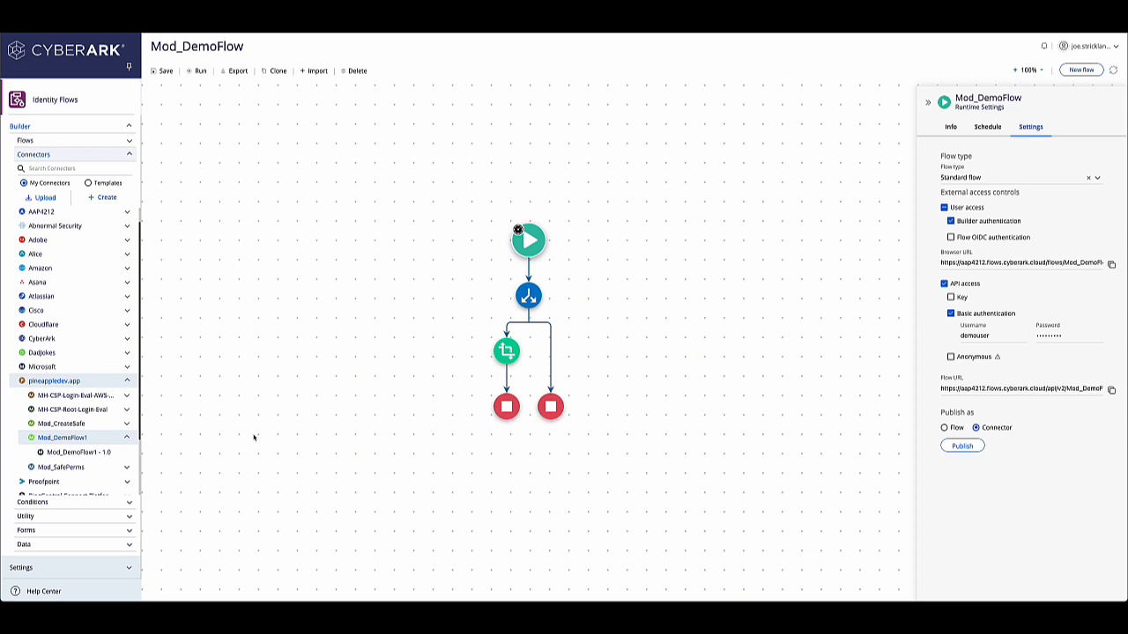
pyautogui.press('super+r')
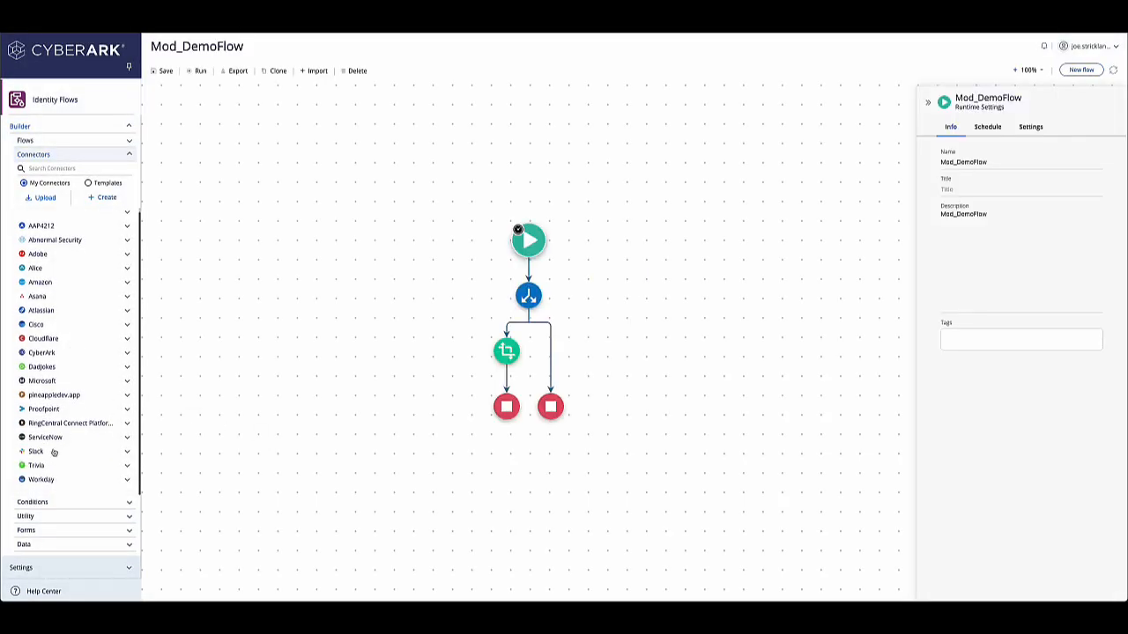
pyautogui.click(53, 398)
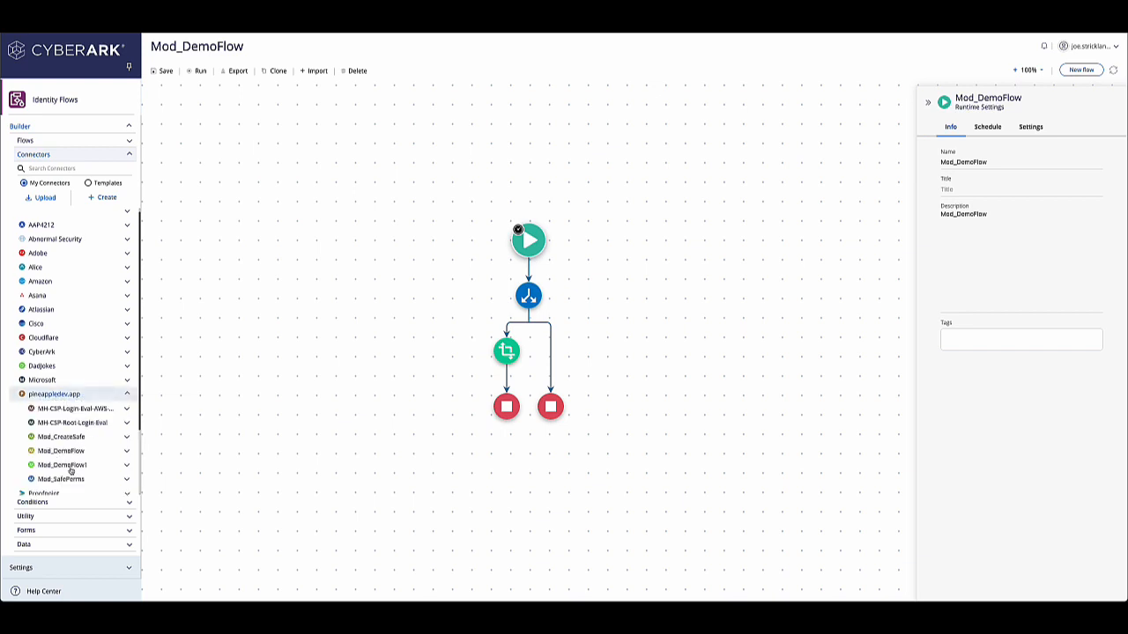
pyautogui.scroll(-1, 64, 455)
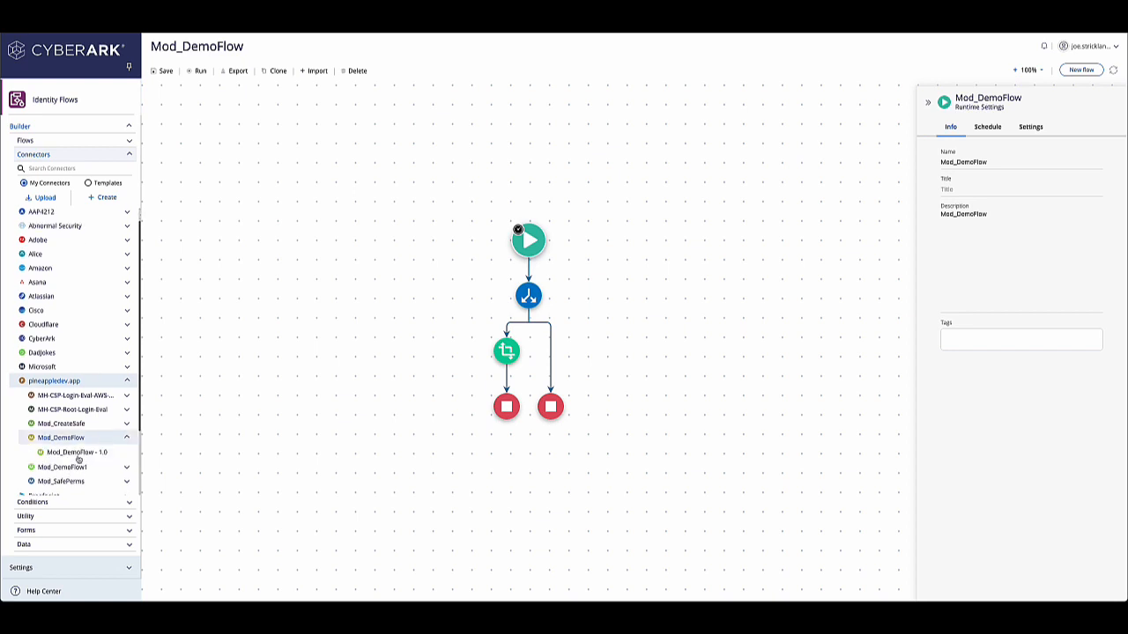
pyautogui.click(78, 459)
pyautogui.click(129, 206)
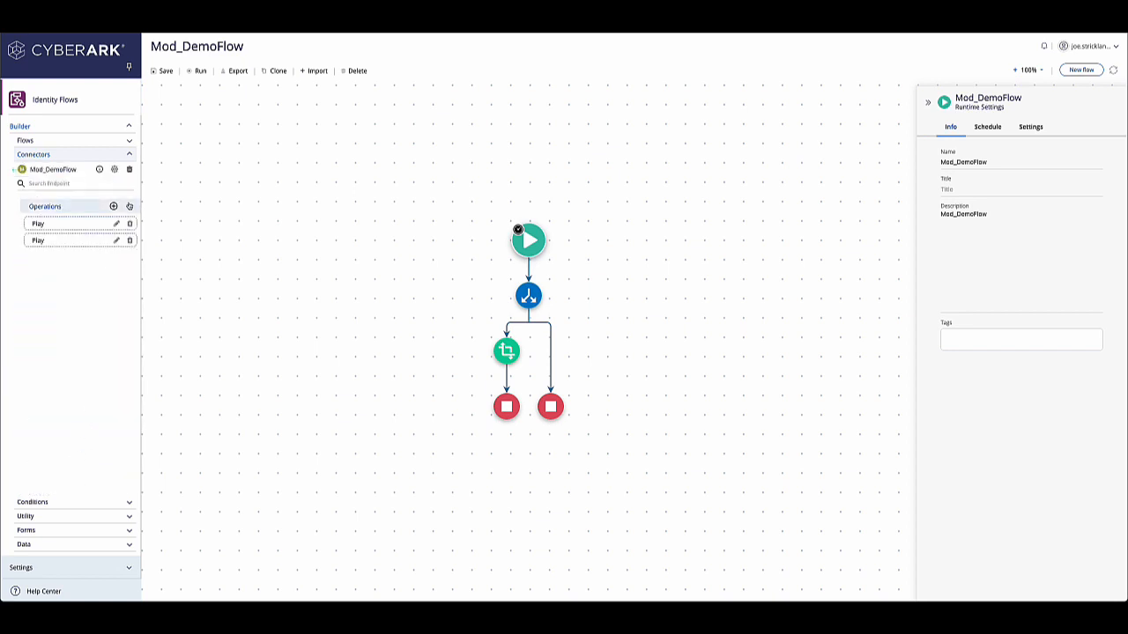
# Step: Start a new flow, discarding the current changes
pyautogui.moveTo(65, 225)
pyautogui.click(1082, 70)
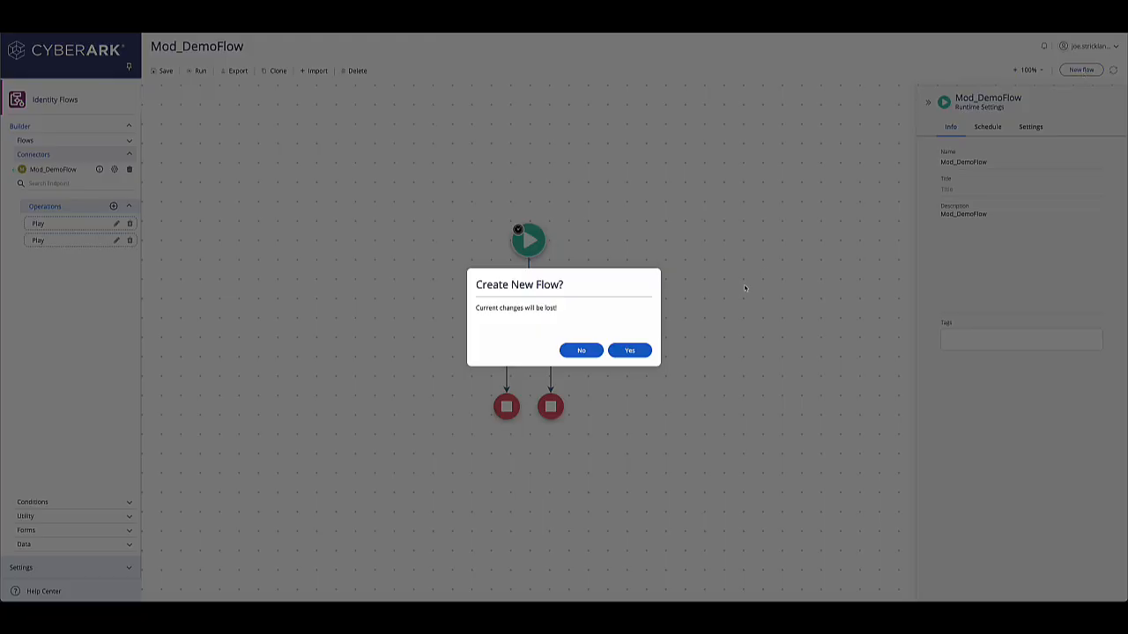
pyautogui.click(629, 351)
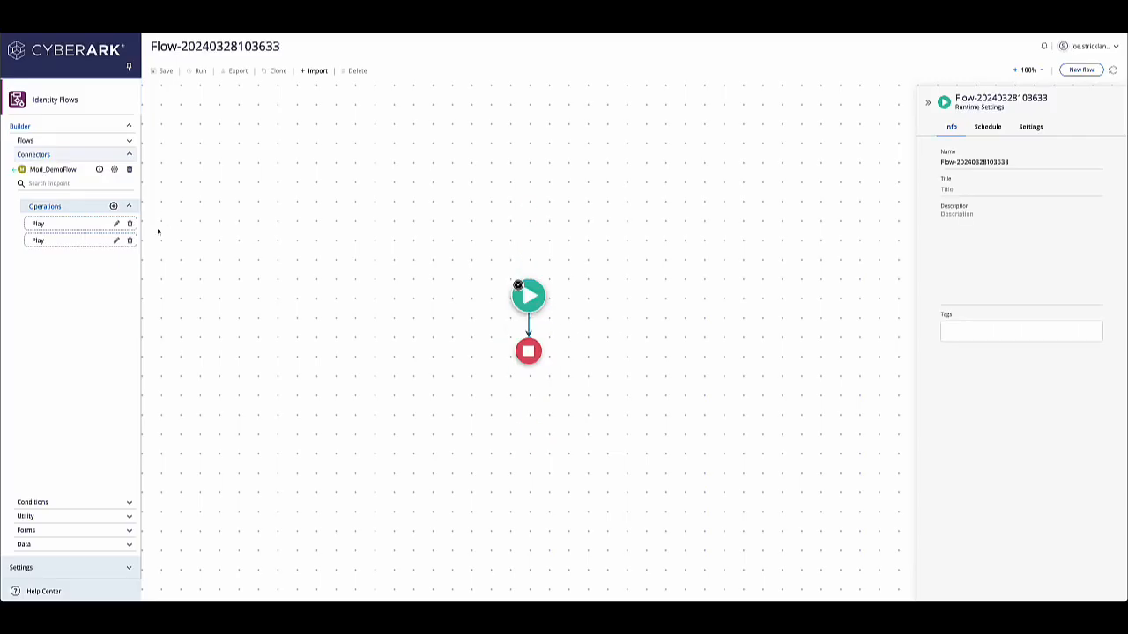
# Step: Add the Mod_DemoFlow Play operation between the start and end nodes and review its connector settings
pyautogui.moveTo(66, 240); pyautogui.dragTo(526, 324)
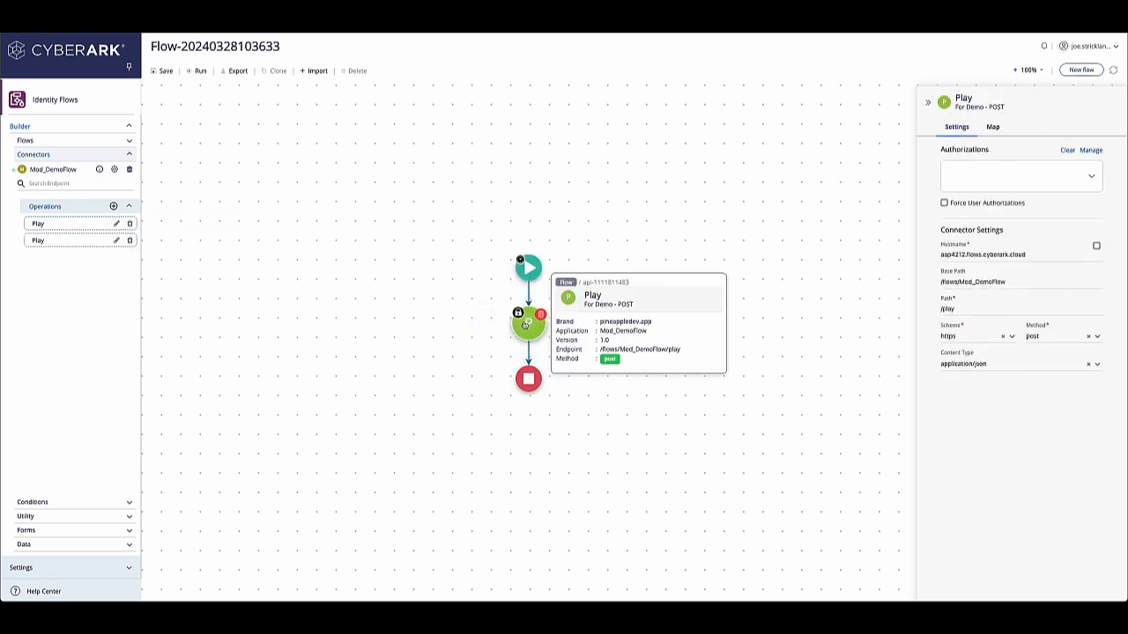
pyautogui.moveTo(941, 255); pyautogui.dragTo(1040, 256)
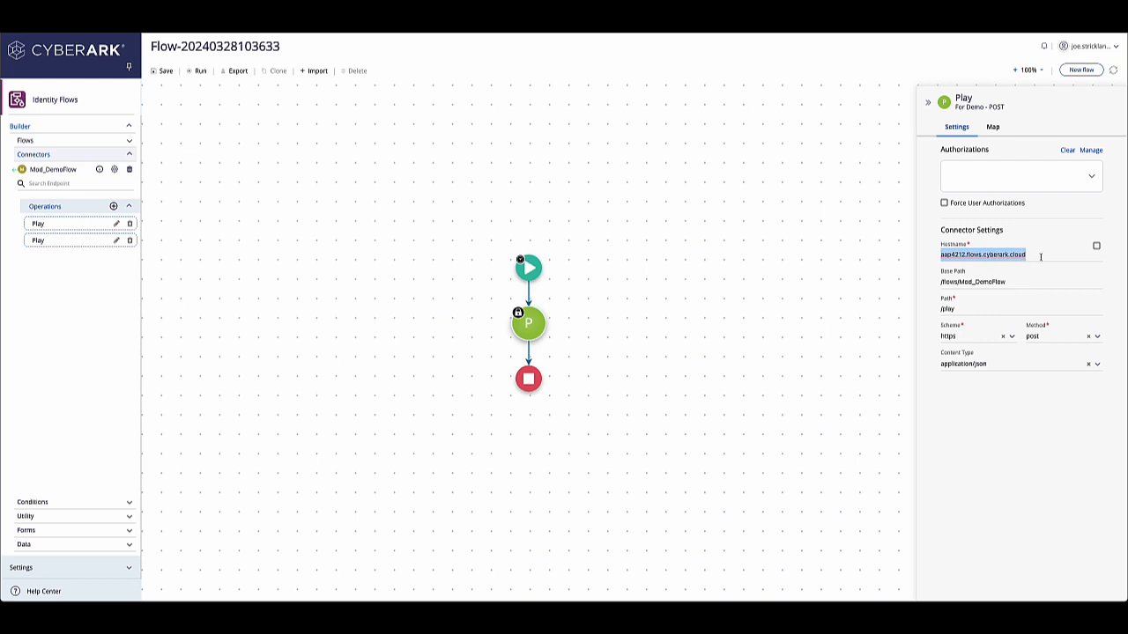
pyautogui.click(942, 281)
pyautogui.click(1010, 284)
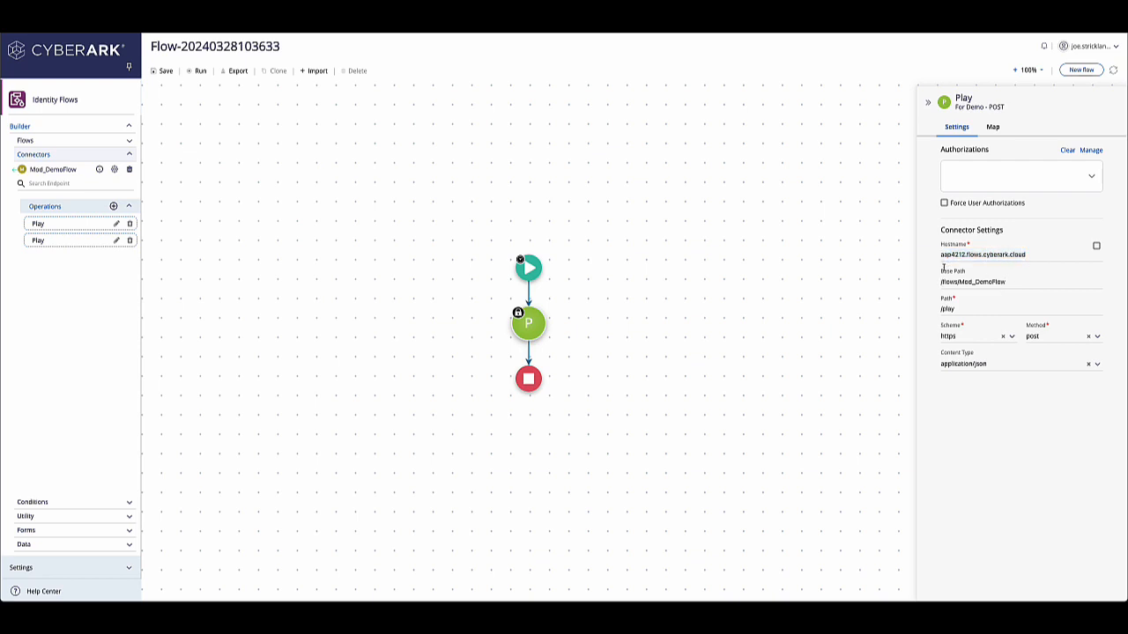
# Step: Create a Basic authorization named DemoFlow with user ID demouser and its password, and apply it to the Play node
pyautogui.click(1022, 181)
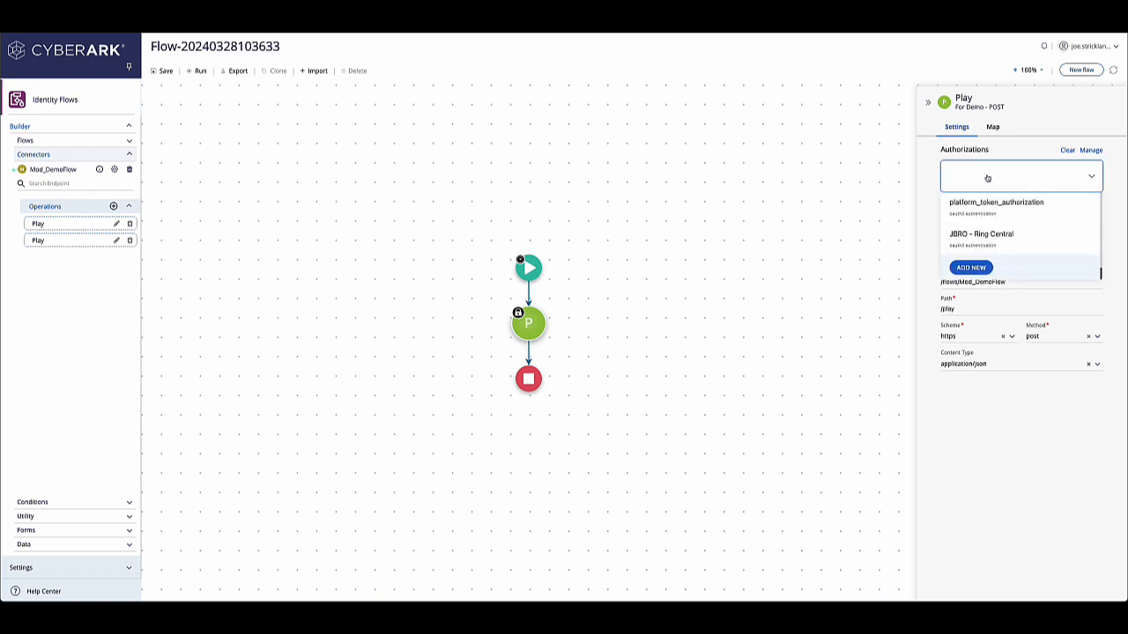
pyautogui.click(982, 271)
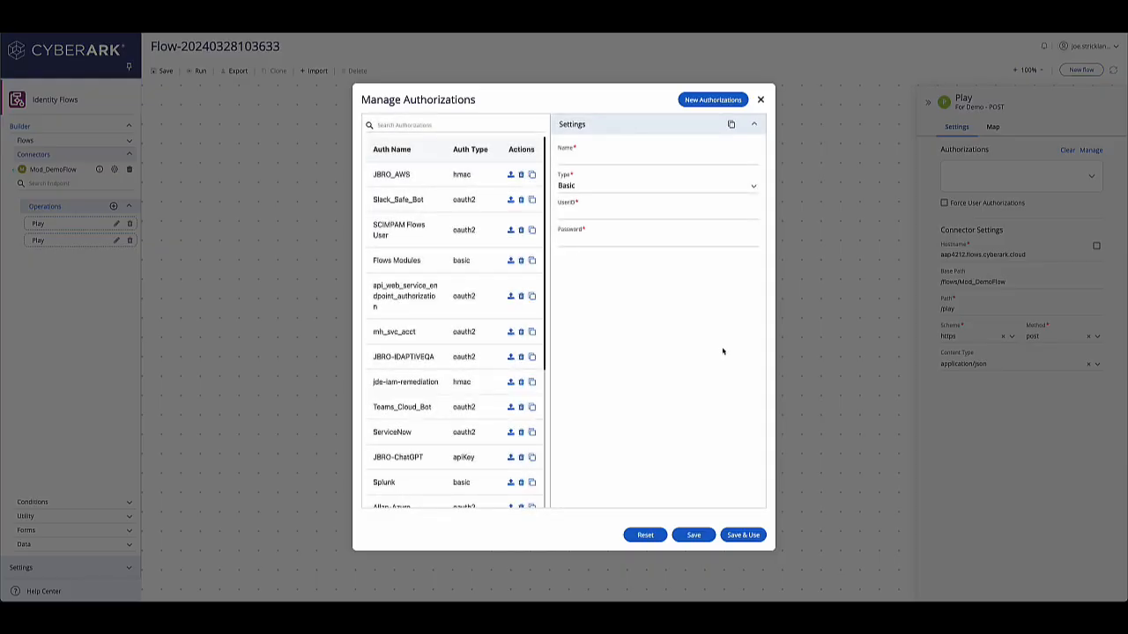
pyautogui.click(586, 186)
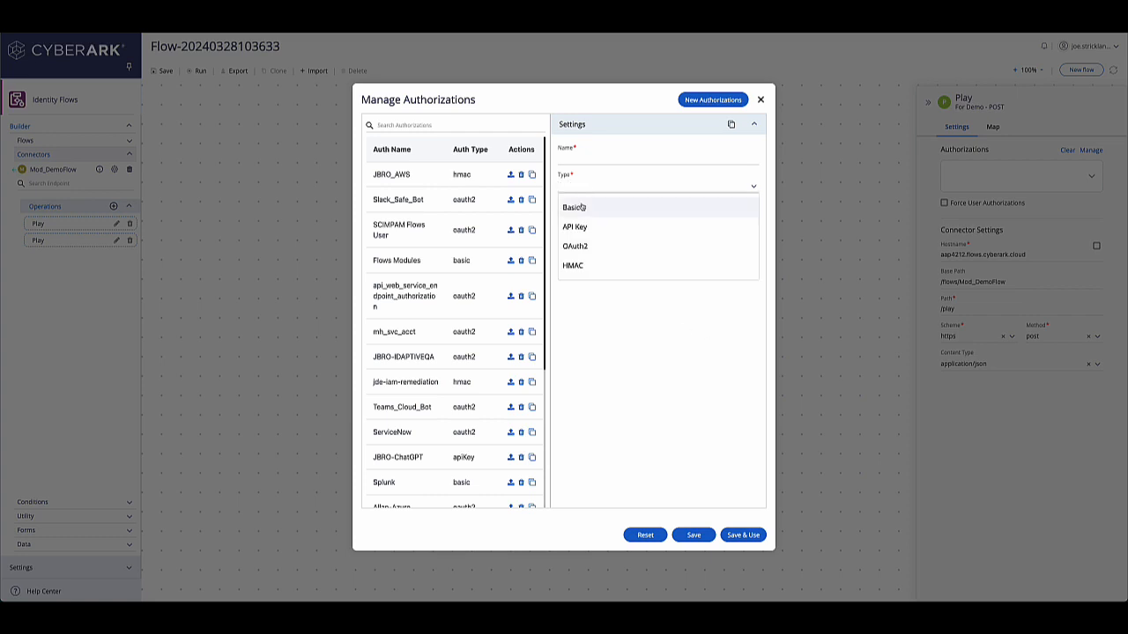
pyautogui.click(583, 207)
pyautogui.click(577, 155)
pyautogui.write('Demoflow')
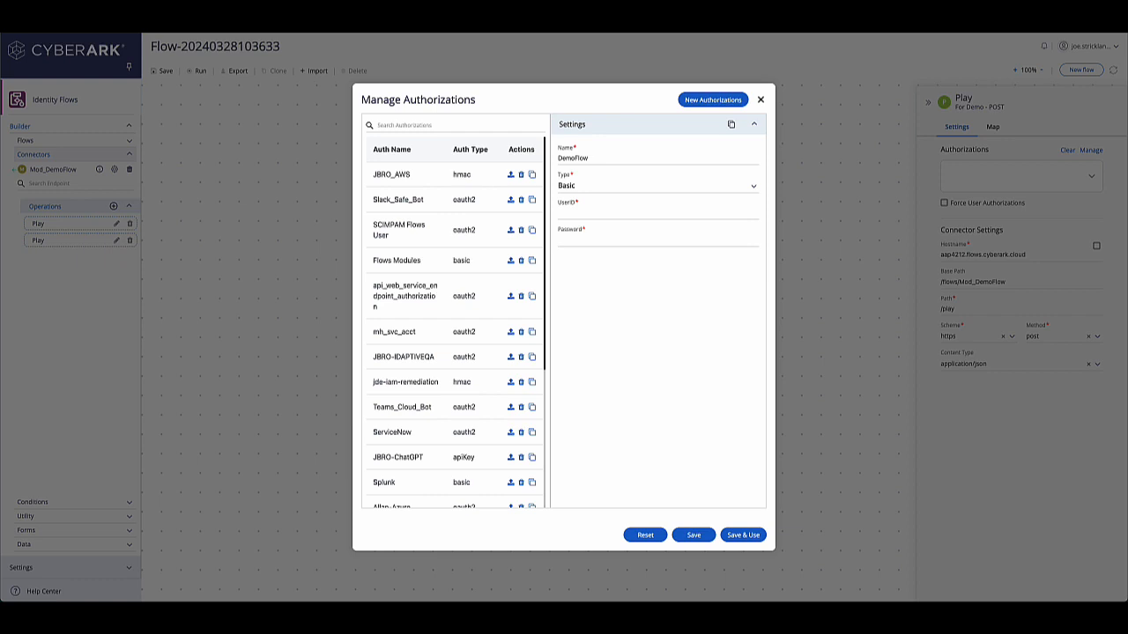
pyautogui.write('demouse•••••••••')
pyautogui.click(694, 535)
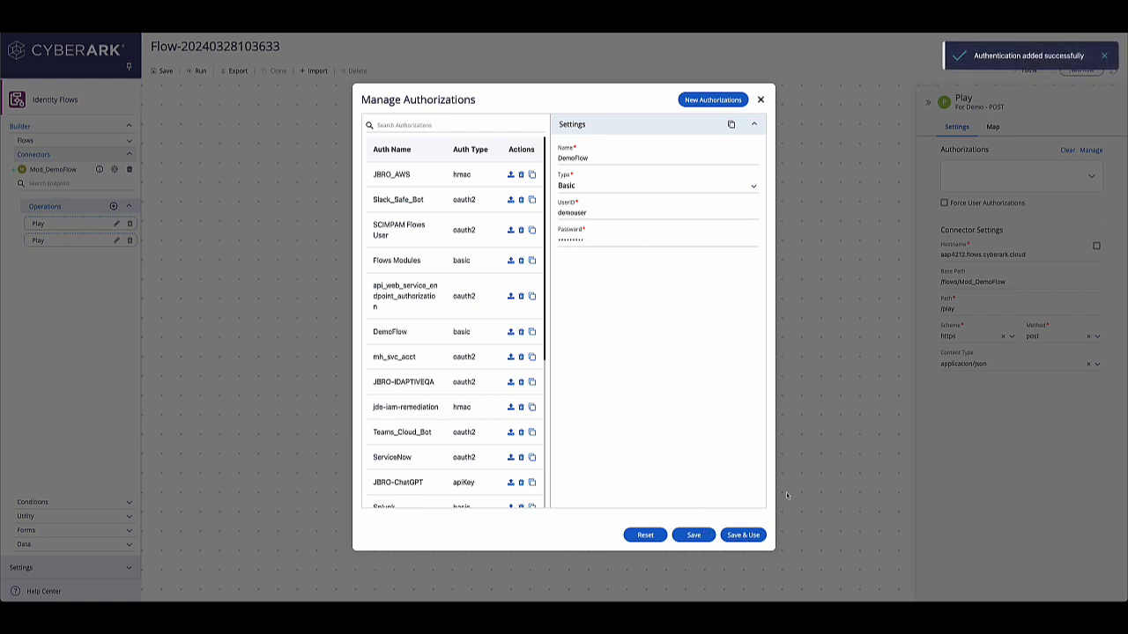
pyautogui.click(742, 535)
pyautogui.click(988, 176)
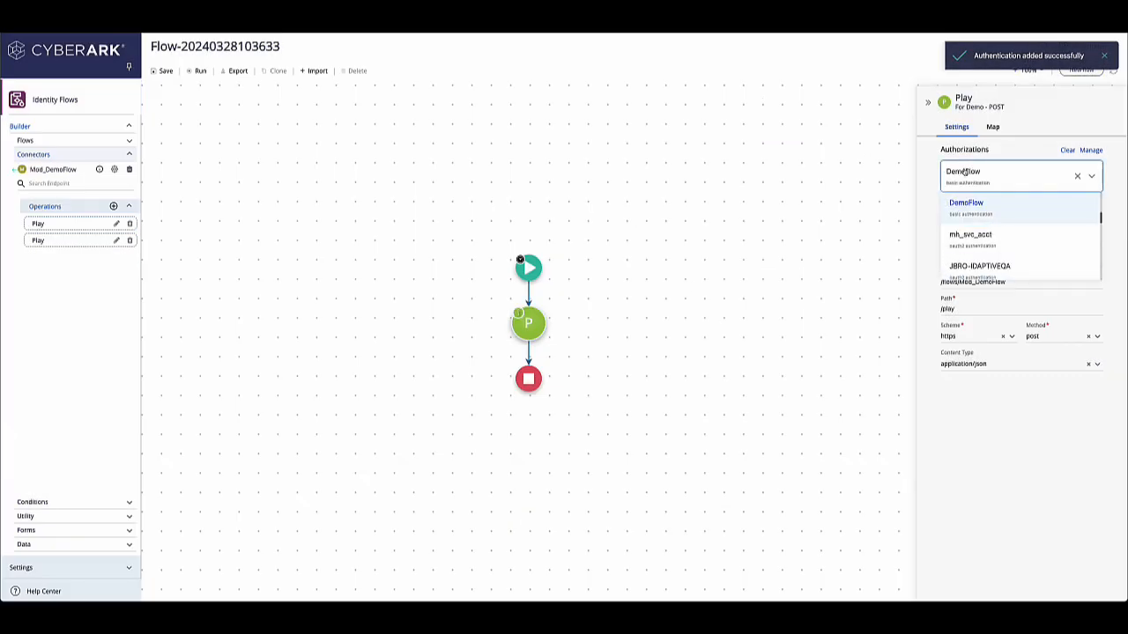
pyautogui.click(978, 176)
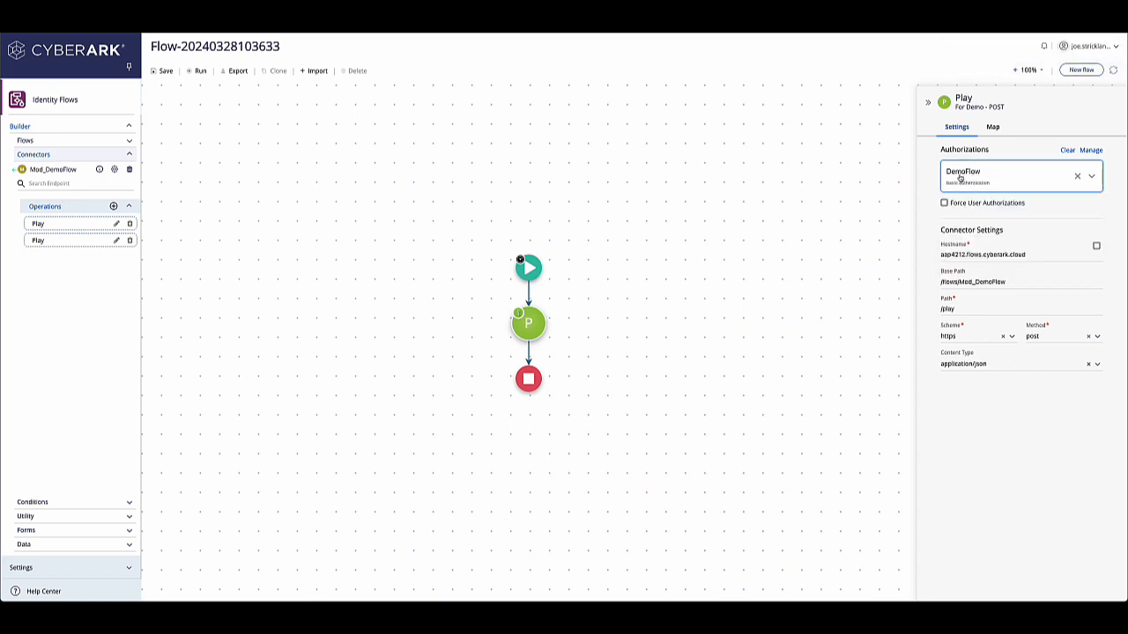
# Step: Open the Play node's webhookbody example schema and replace the status and username definitions with empty strings
pyautogui.moveTo(520, 315)
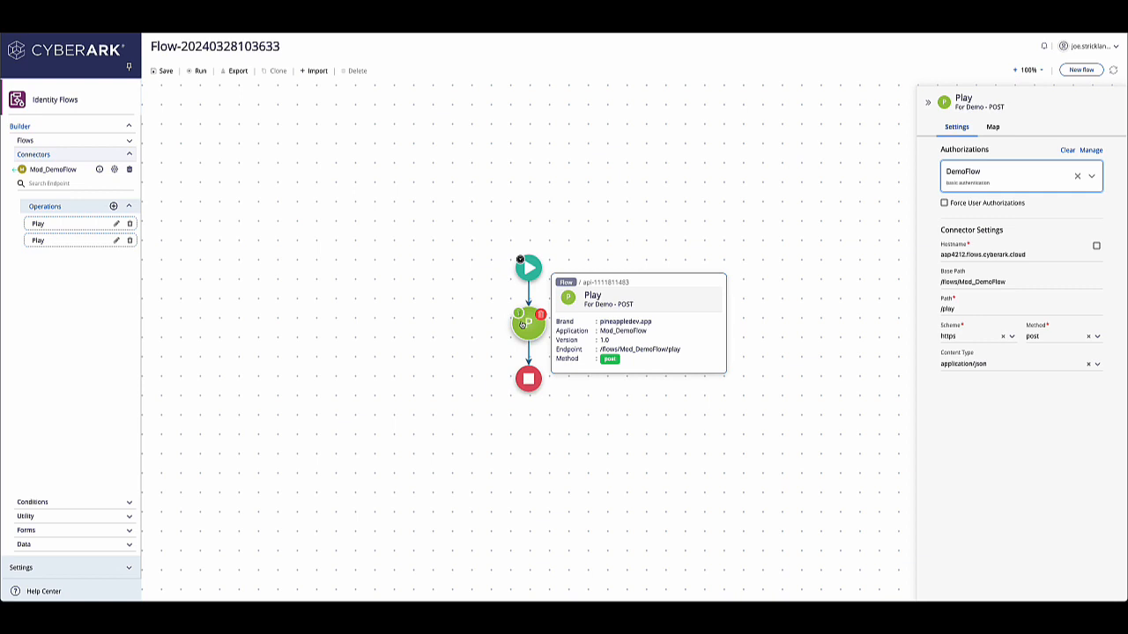
pyautogui.click(989, 128)
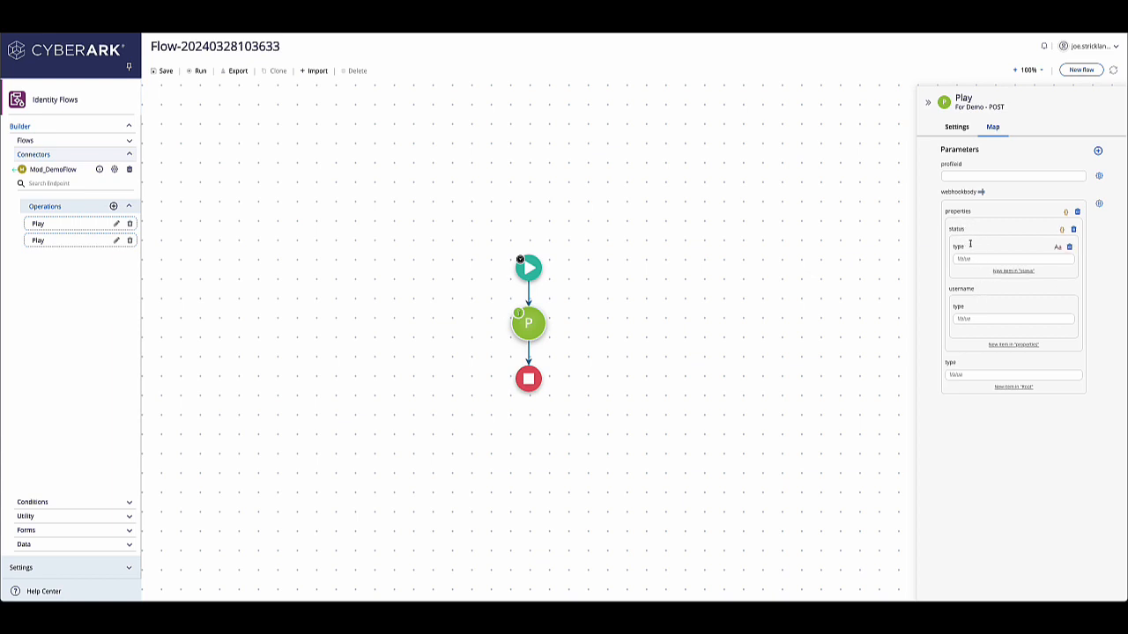
pyautogui.click(981, 191)
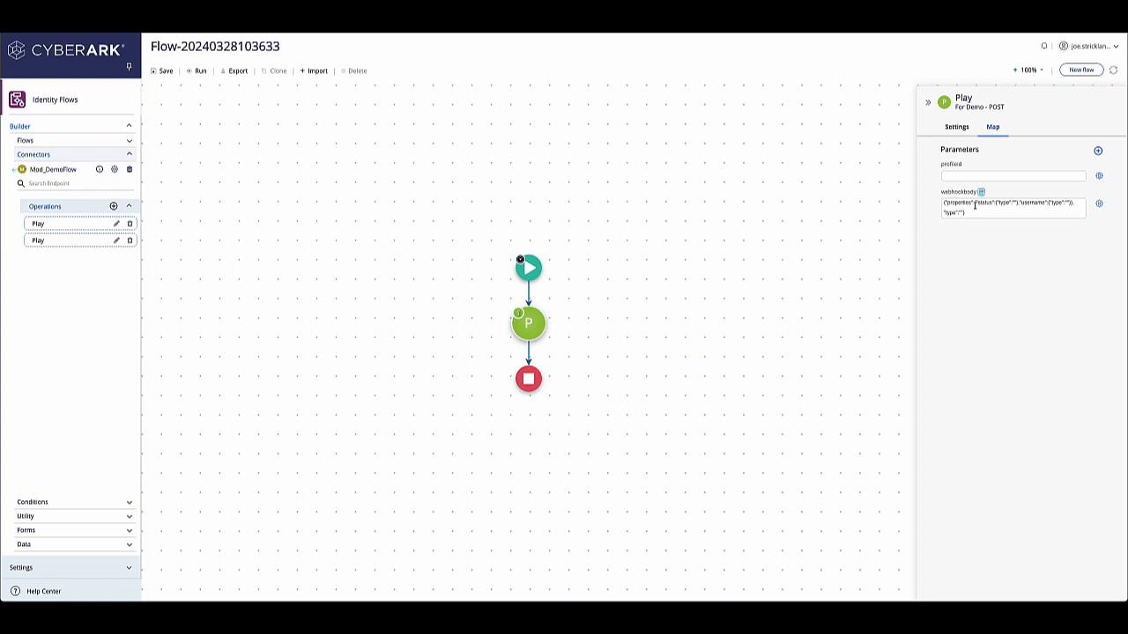
pyautogui.click(969, 204)
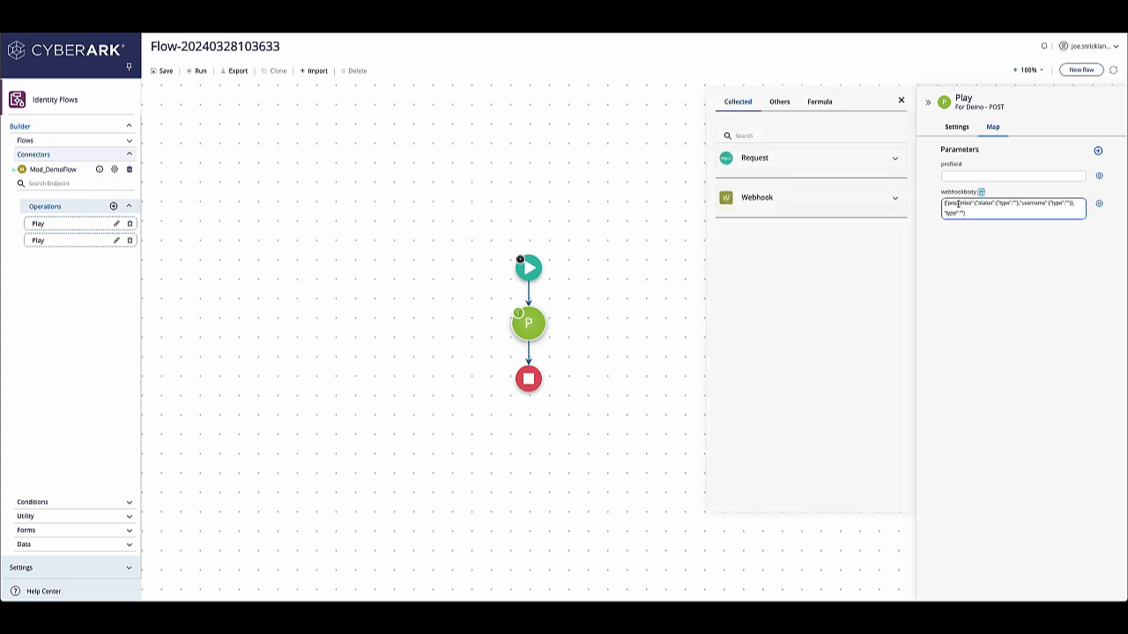
pyautogui.click(1099, 204)
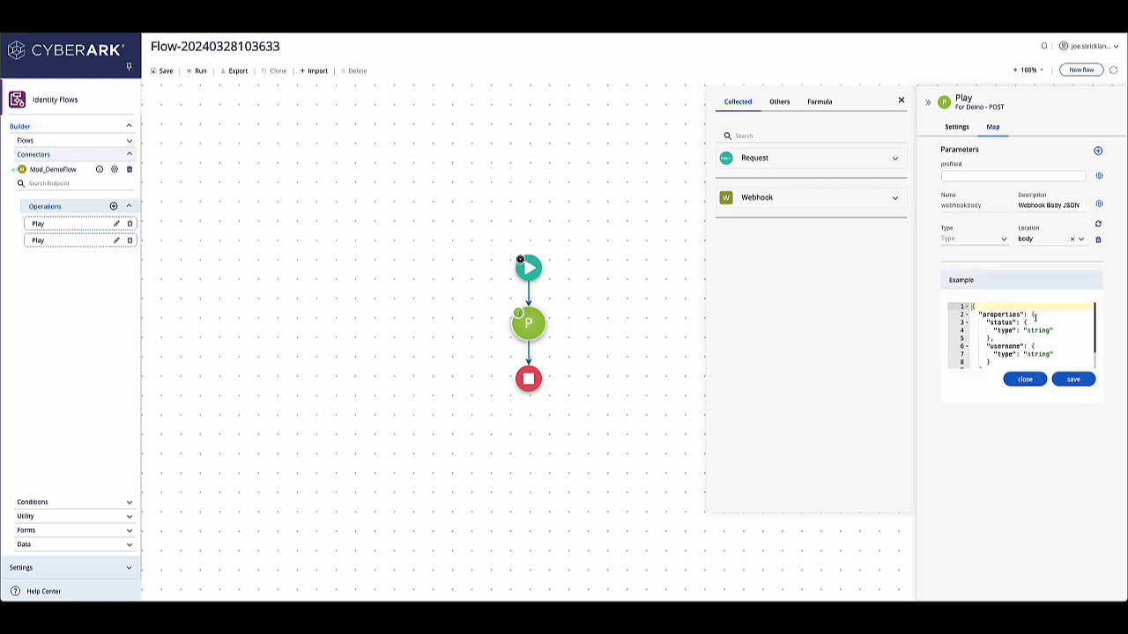
pyautogui.scroll(-1, 1035, 315)
pyautogui.scroll(-1, 1037, 318)
pyautogui.scroll(2, 1044, 320)
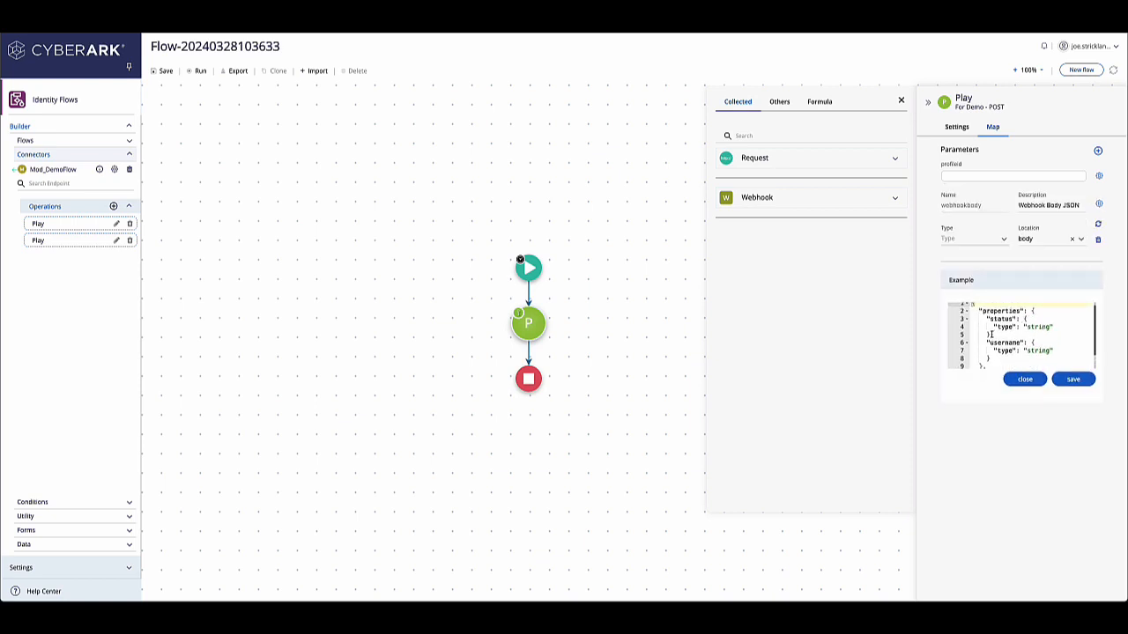
pyautogui.moveTo(987, 335); pyautogui.dragTo(1027, 319)
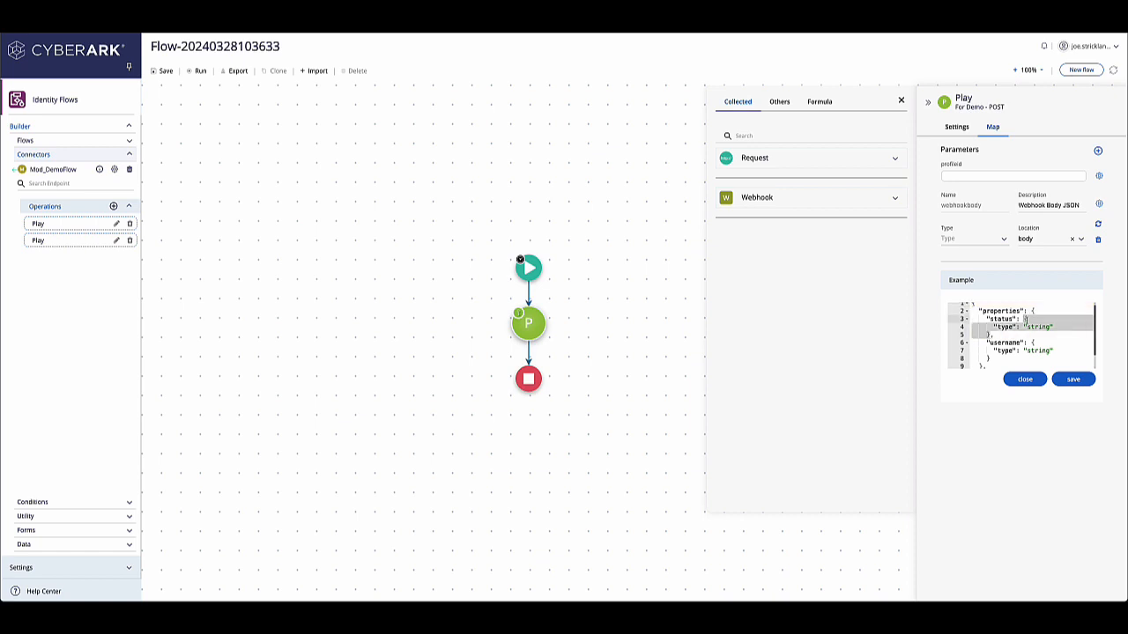
pyautogui.write('""')
pyautogui.moveTo(999, 335); pyautogui.dragTo(1045, 318)
pyautogui.press('BackSpace')
pyautogui.moveTo(986, 344); pyautogui.dragTo(1029, 327)
pyautogui.press('BackSpace')
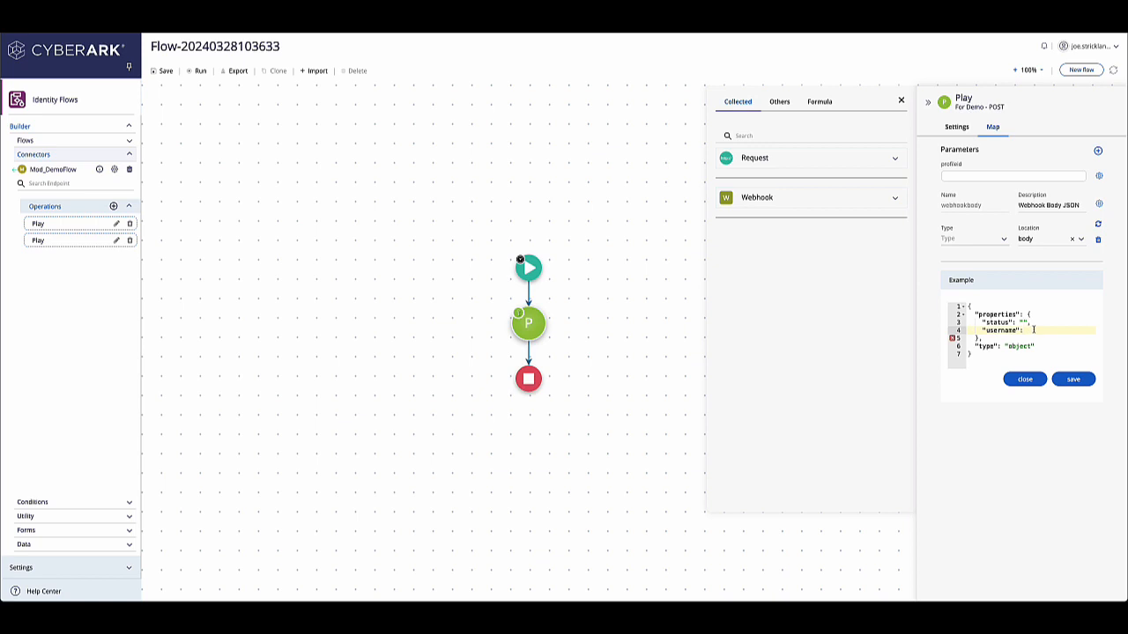
pyautogui.write('"')
# Step: Remove the properties wrapper and object type line from the example, leaving top-level status and username, and save it
pyautogui.click(959, 347)
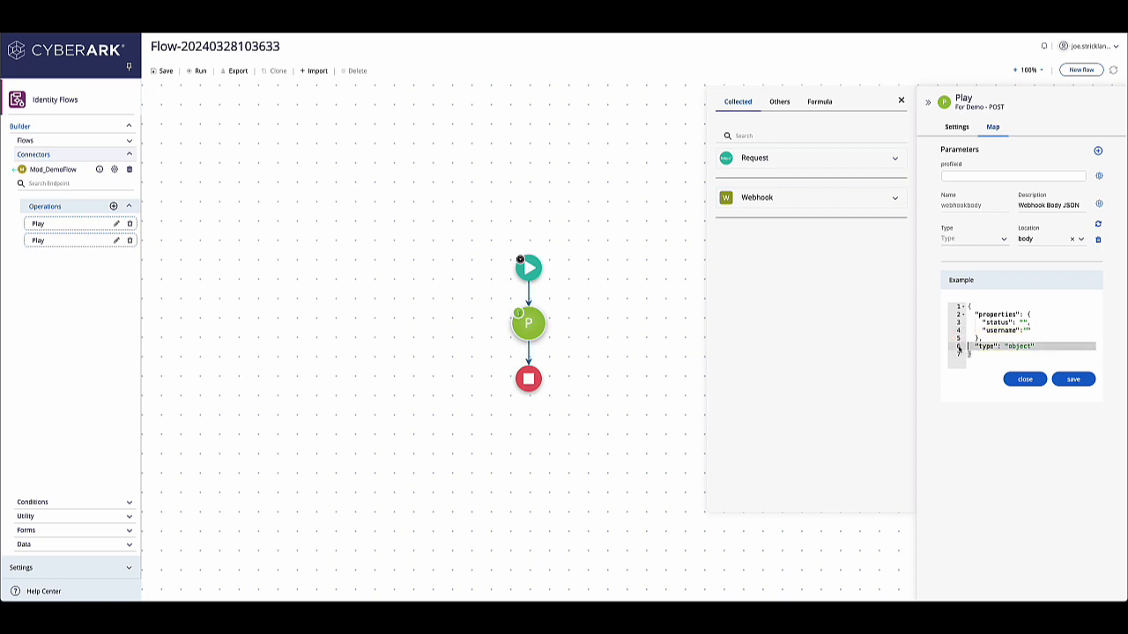
pyautogui.press('BackSpace')
pyautogui.click(1014, 350)
pyautogui.press('BackSpace')
pyautogui.press('BackSpace')
pyautogui.press('BackSpace')
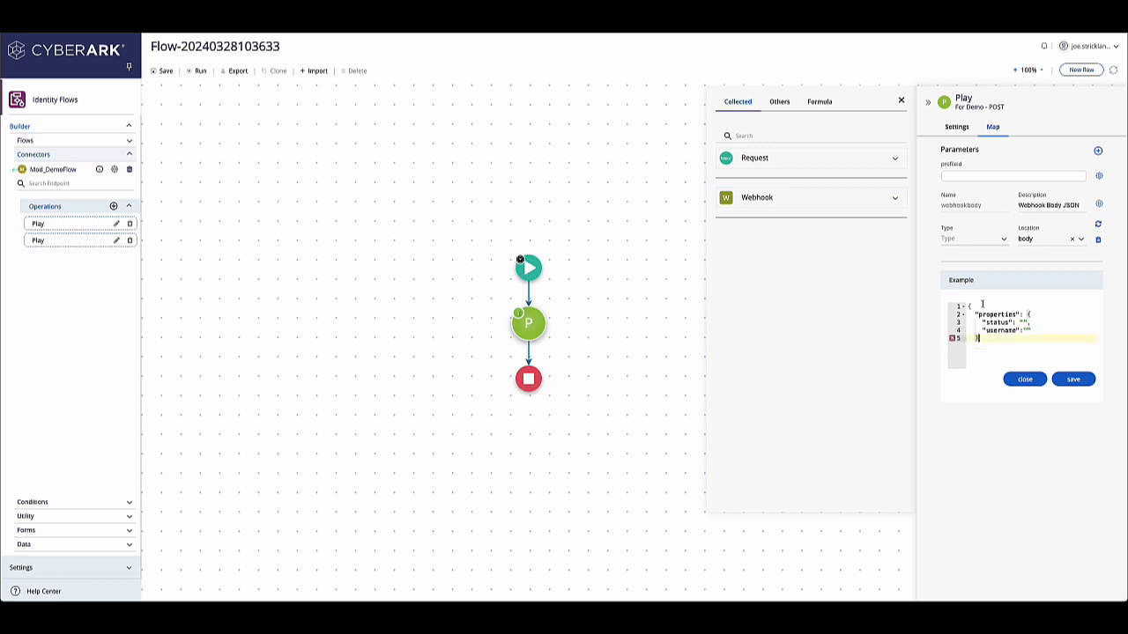
pyautogui.moveTo(1026, 314); pyautogui.dragTo(952, 307)
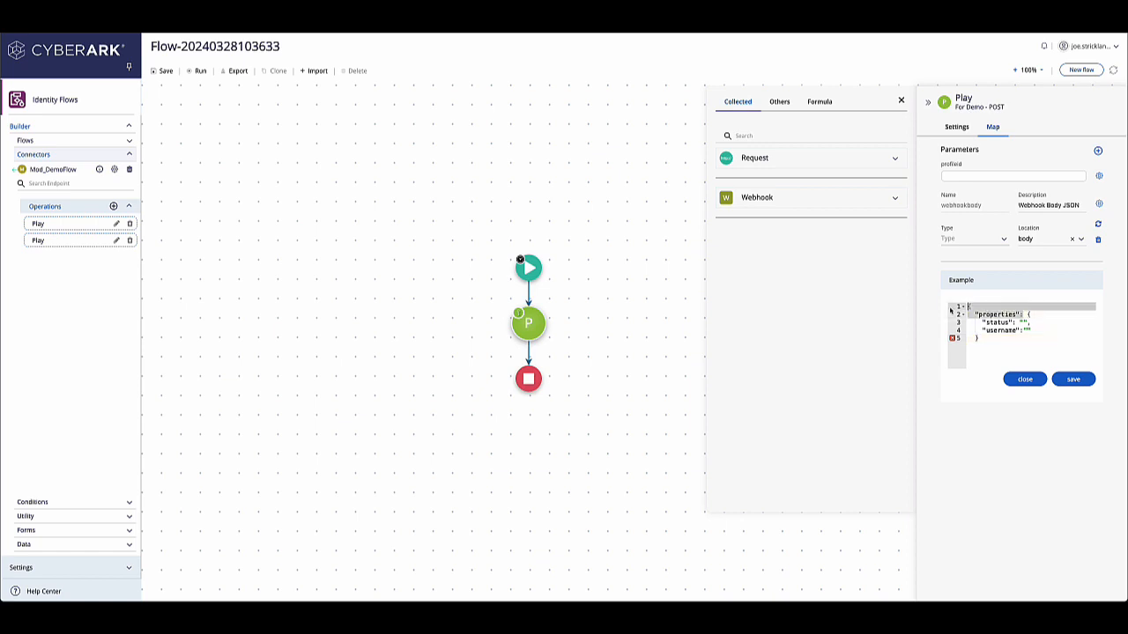
pyautogui.press('BackSpace')
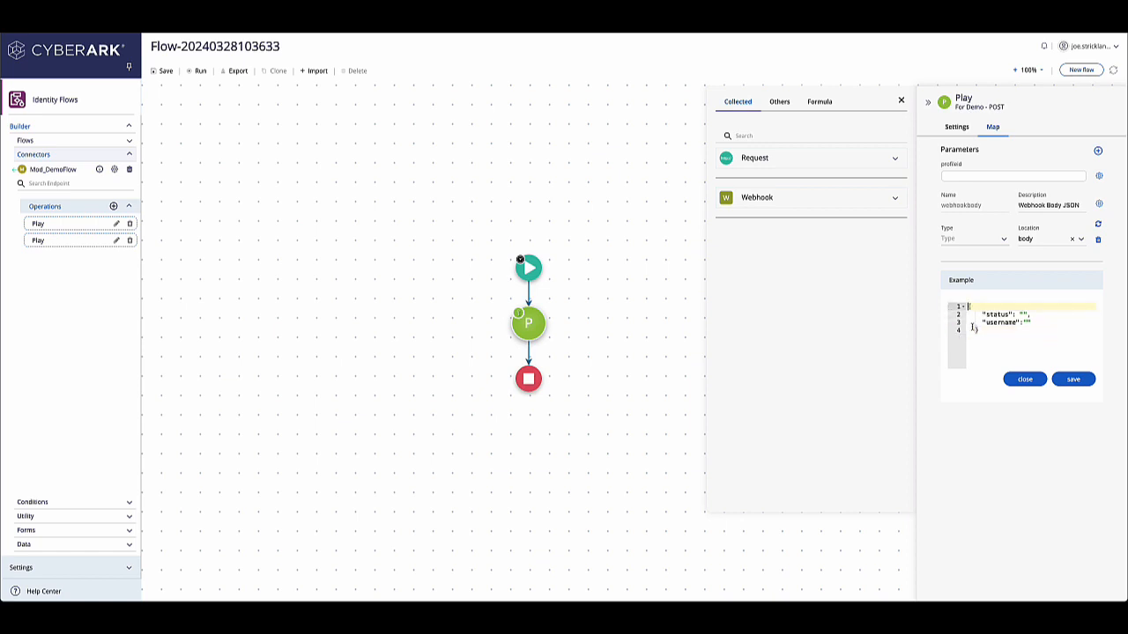
pyautogui.click(985, 332)
pyautogui.click(982, 323)
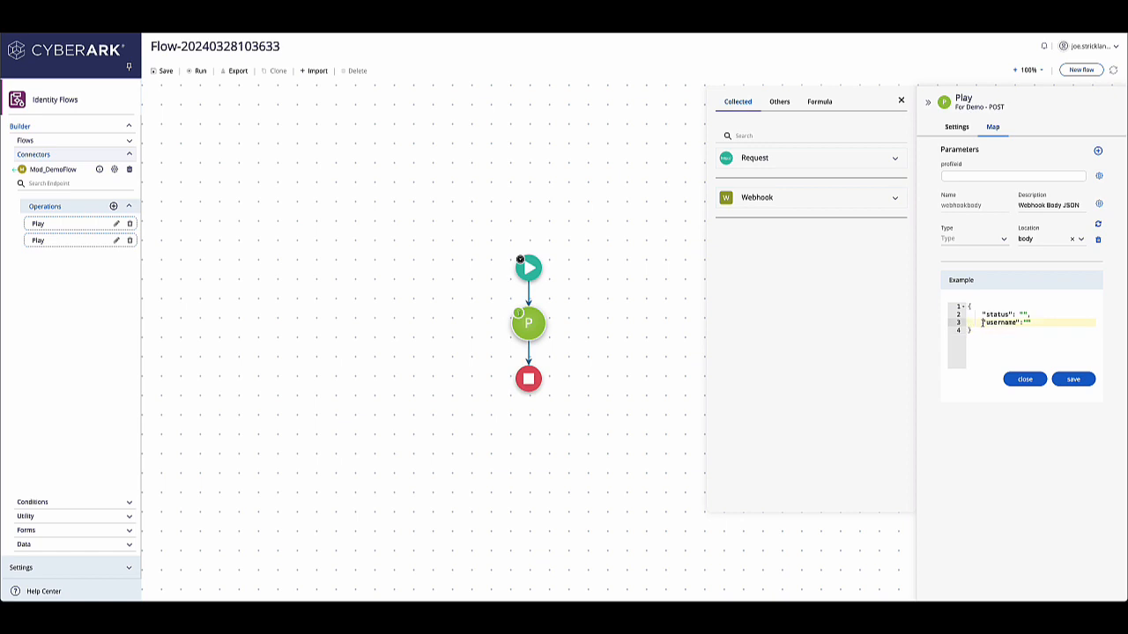
pyautogui.press('BackSpace')
pyautogui.click(982, 315)
pyautogui.press('BackSpace')
pyautogui.click(1073, 378)
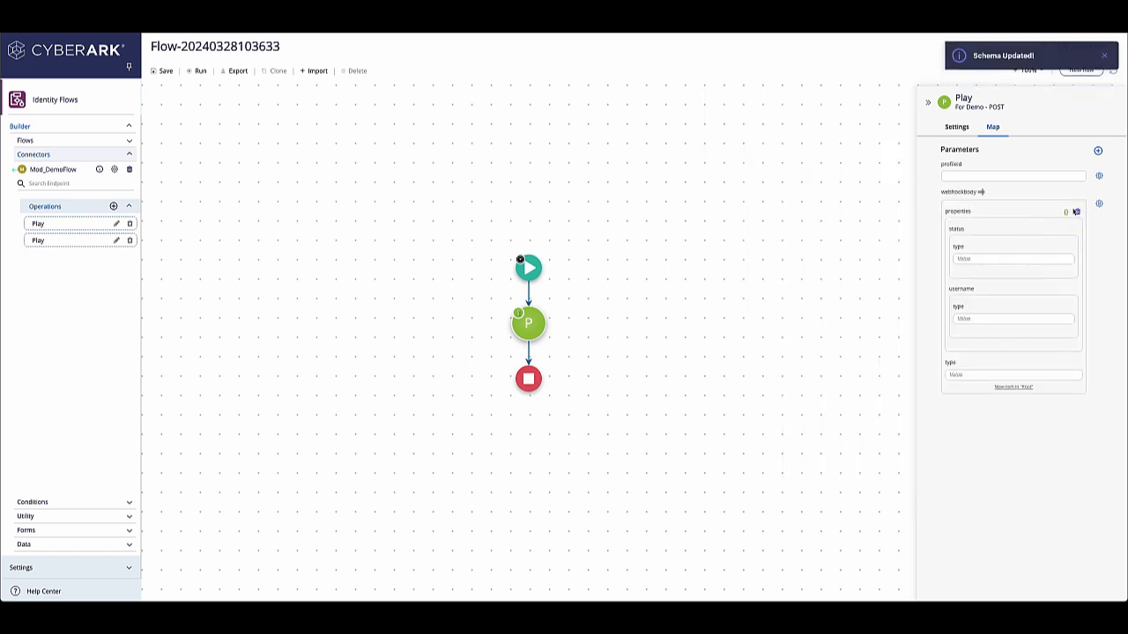
# Step: Reopen the webhookbody example, set status to enabled, fill in the username with the user's login name, and save
pyautogui.click(1066, 213)
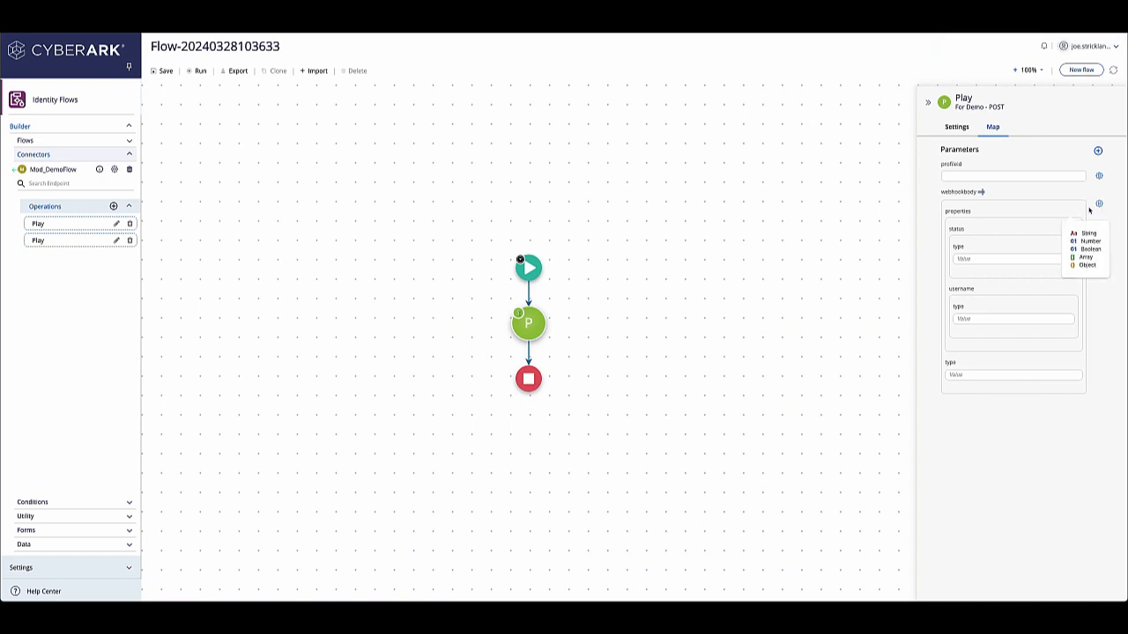
pyautogui.click(1099, 203)
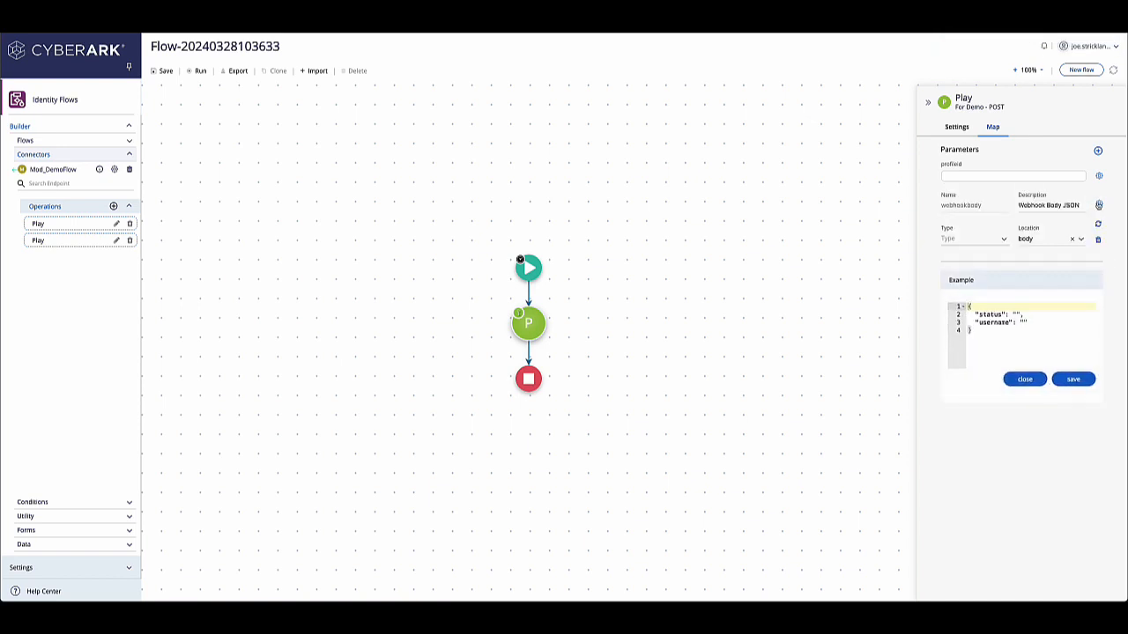
pyautogui.click(1015, 315)
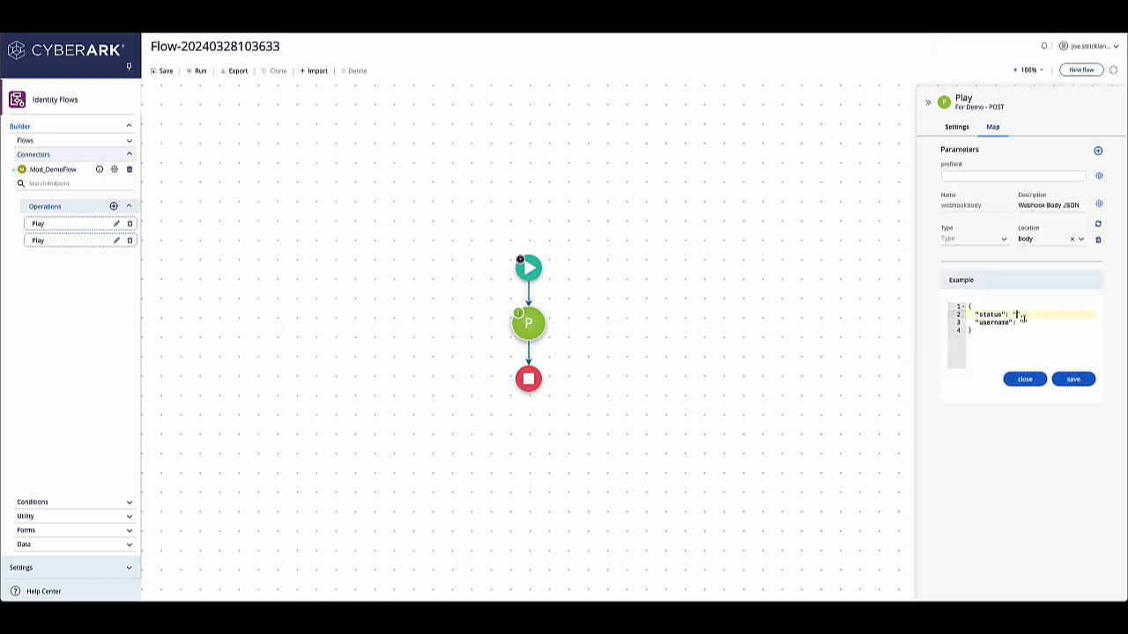
pyautogui.write('enabled')
pyautogui.click(1020, 323)
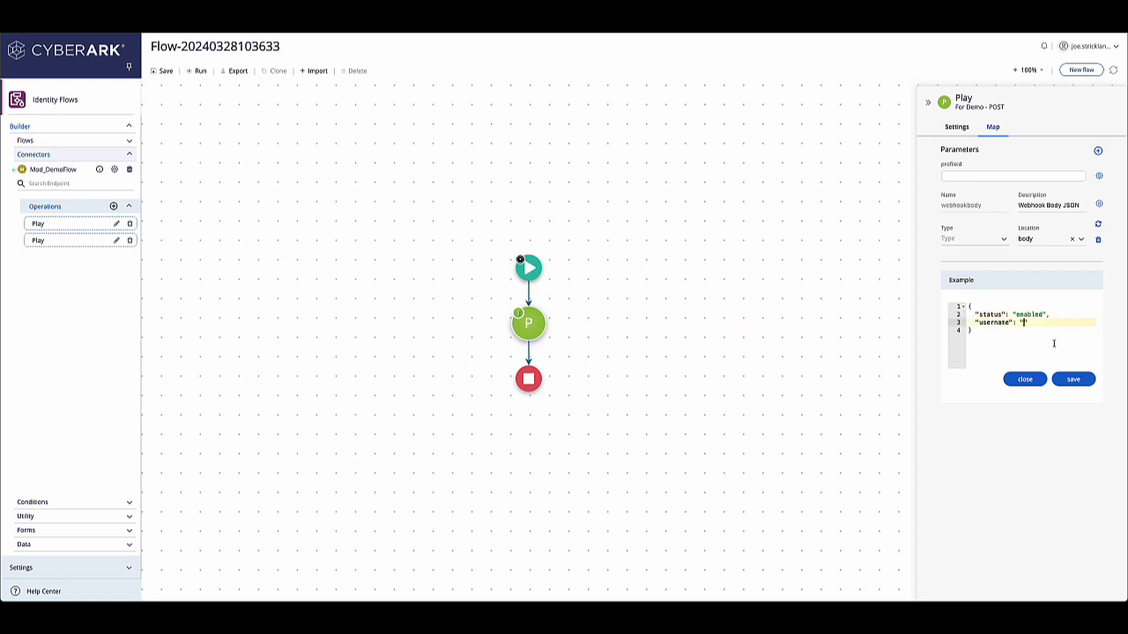
pyautogui.click(1069, 380)
# Step: Enter enabled for the status type and the user's login name for the username type in the webhookbody fields
pyautogui.click(1000, 260)
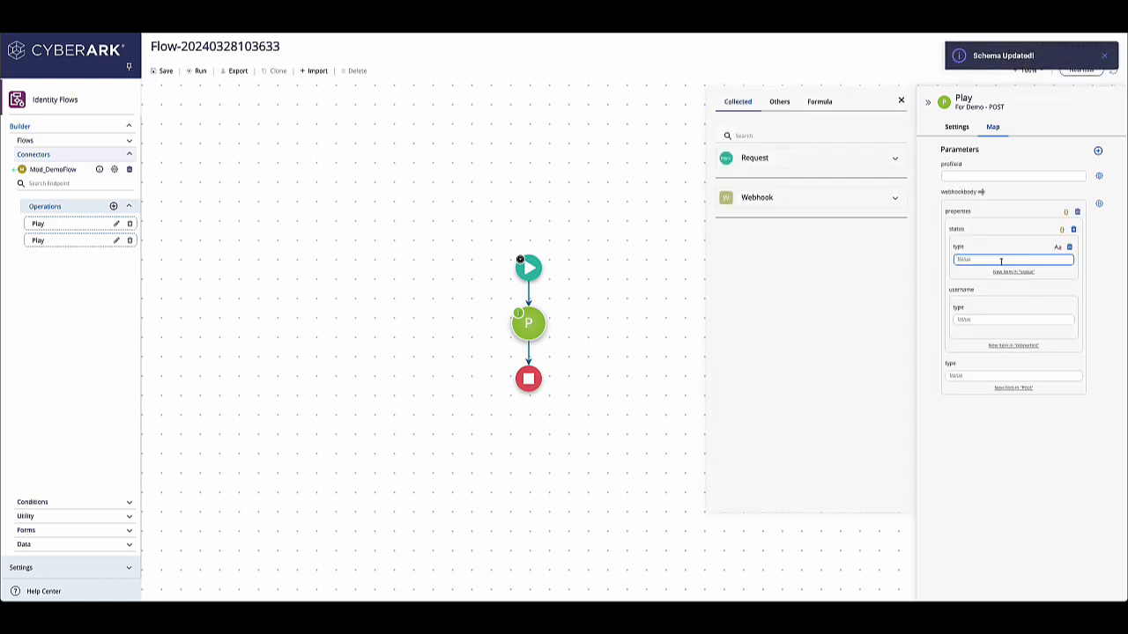
pyautogui.write('enabled')
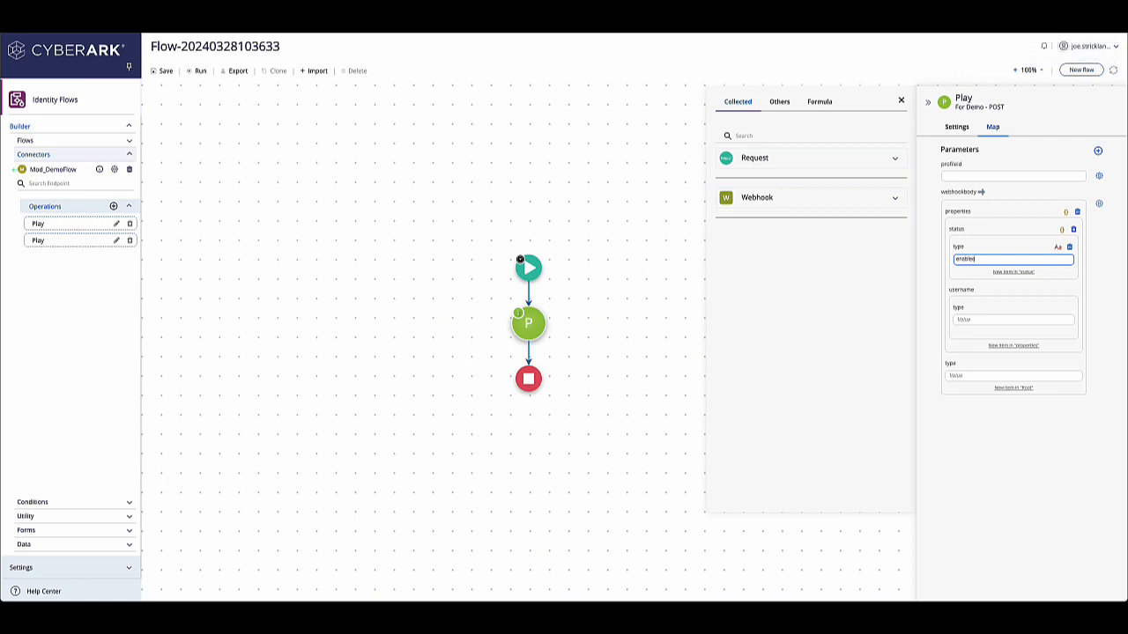
pyautogui.press('Tab')
pyautogui.press('Tab')
pyautogui.press('Tab')
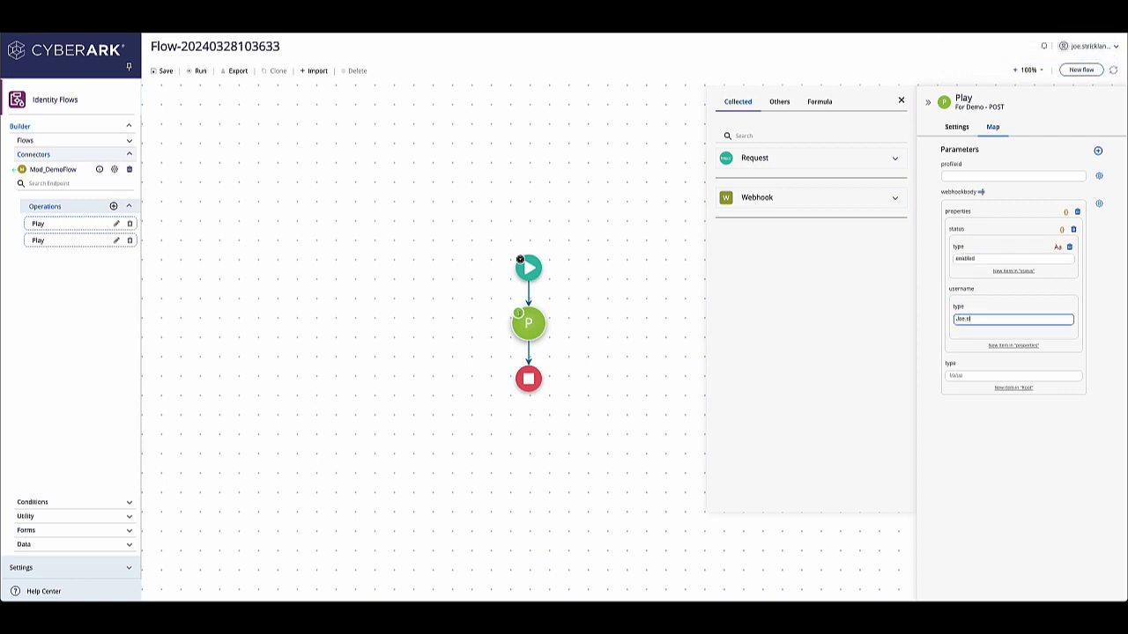
# Step: Switch the webhookbody to raw JSON, flatten it to top-level status and username keys with empty values, and return to fields
pyautogui.click(981, 191)
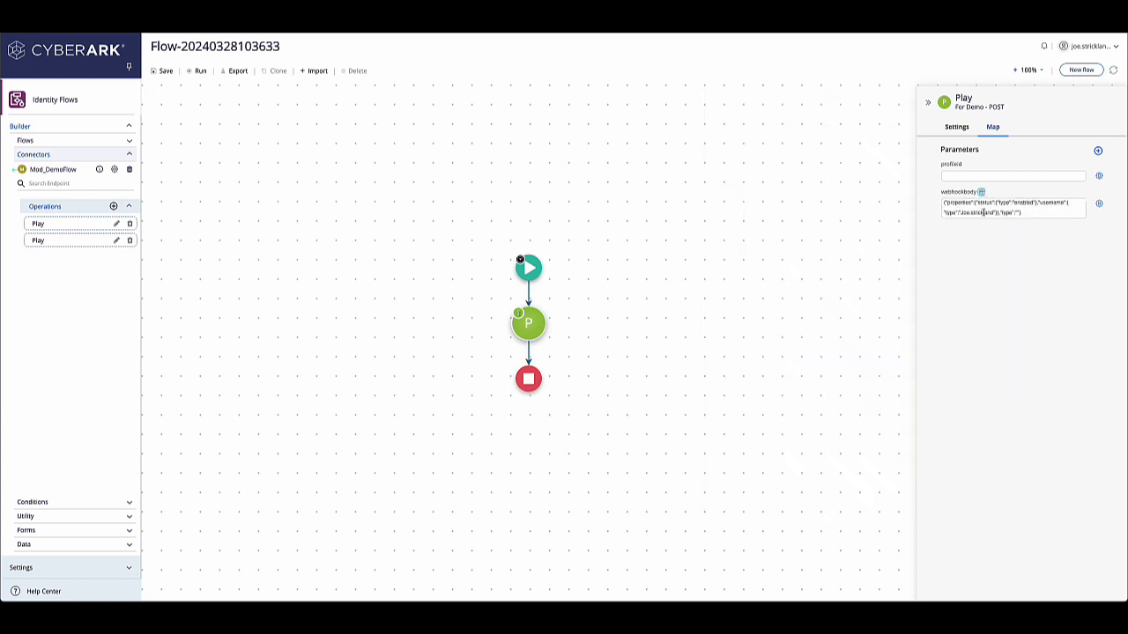
pyautogui.click(978, 203)
pyautogui.moveTo(976, 204); pyautogui.dragTo(909, 204)
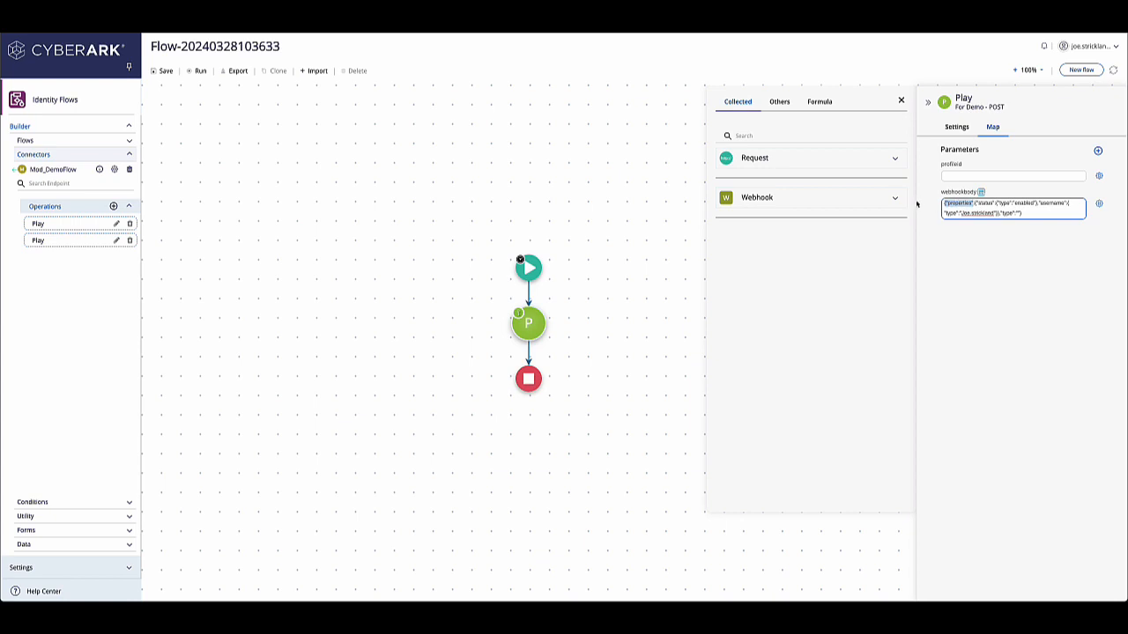
pyautogui.press('BackSpace')
pyautogui.moveTo(1003, 213); pyautogui.dragTo(966, 203)
pyautogui.press('BackSpace')
pyautogui.press('BackSpace')
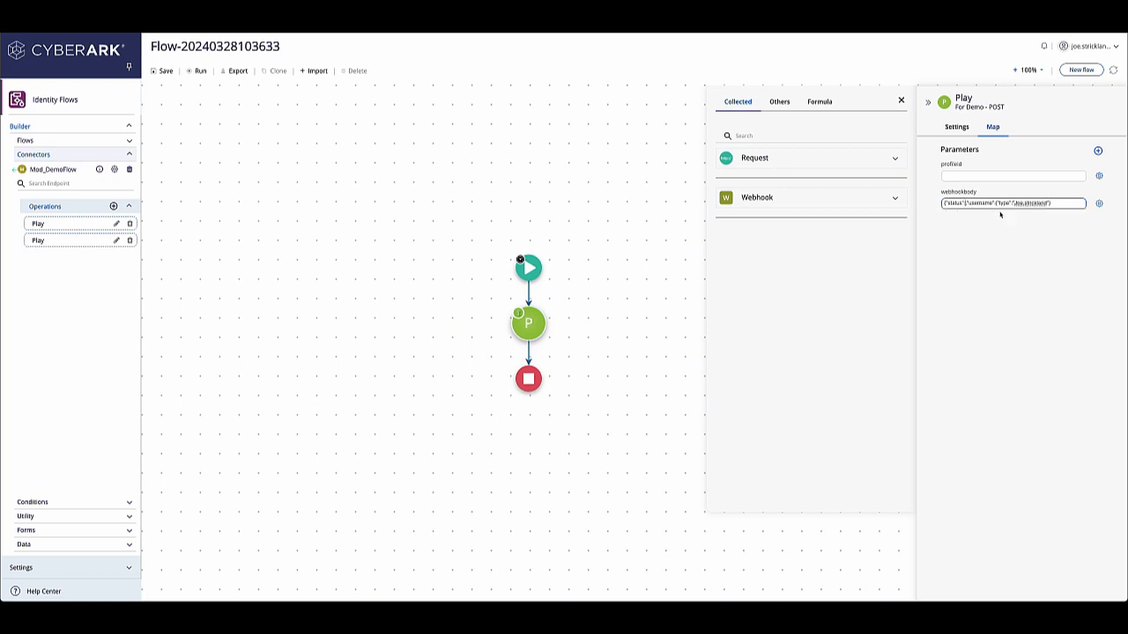
pyautogui.write('"",')
pyautogui.moveTo(1003, 204); pyautogui.dragTo(1053, 205)
pyautogui.press('BackSpace')
pyautogui.write('"",')
pyautogui.click(980, 192)
pyautogui.click(980, 192)
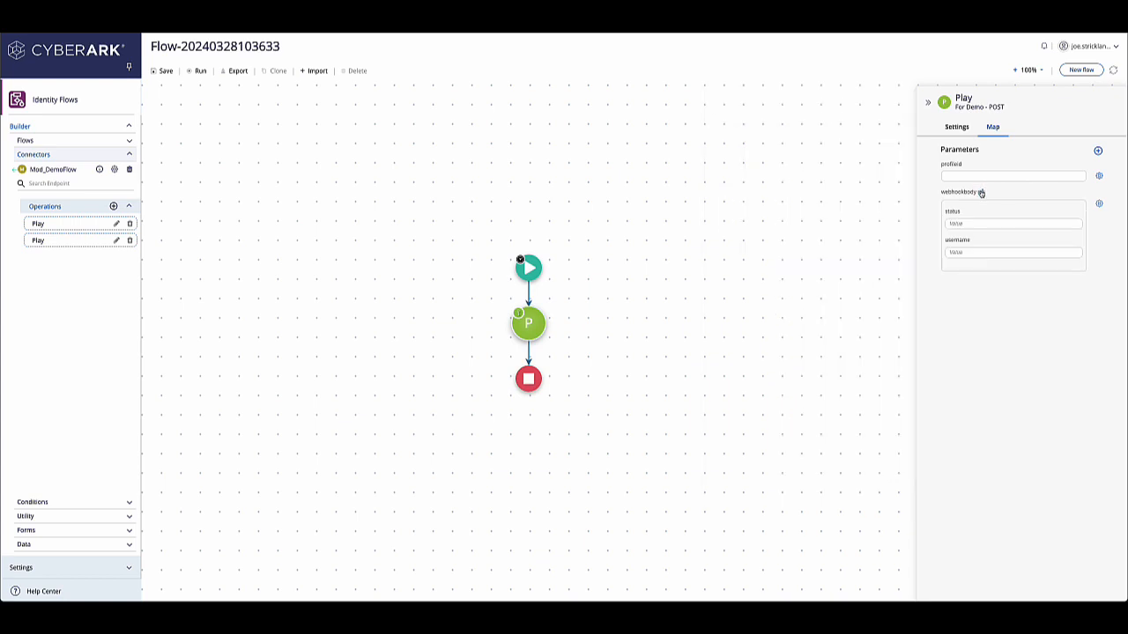
# Step: Fill the webhookbody status with enabled and the username with the user's login name, then close the data picker
pyautogui.click(973, 224)
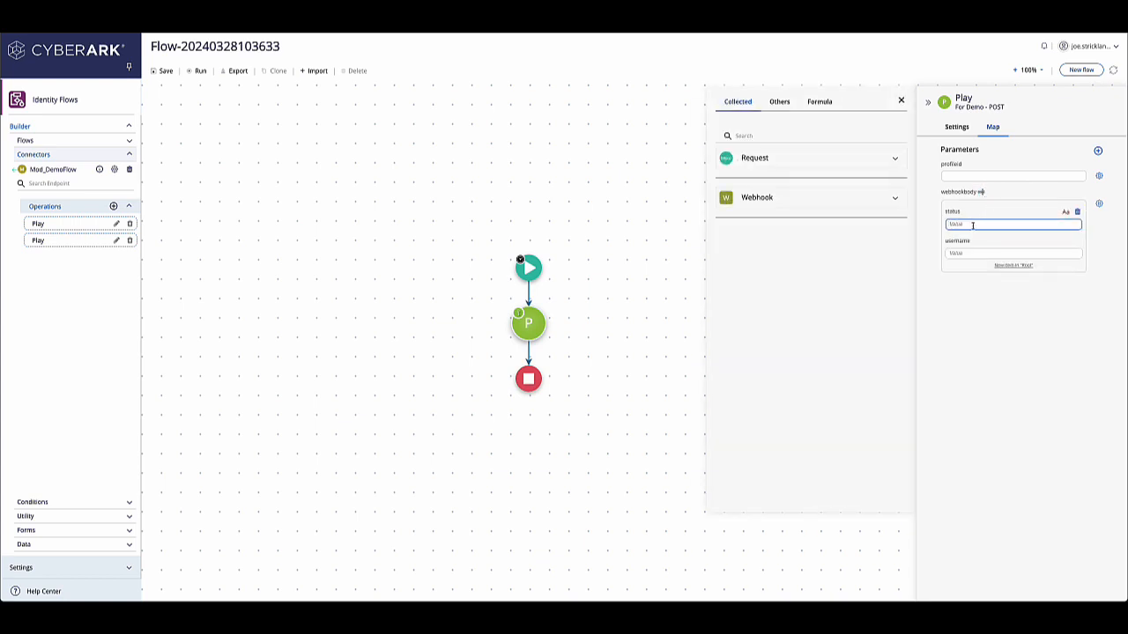
pyautogui.write('enable')
pyautogui.press('Tab')
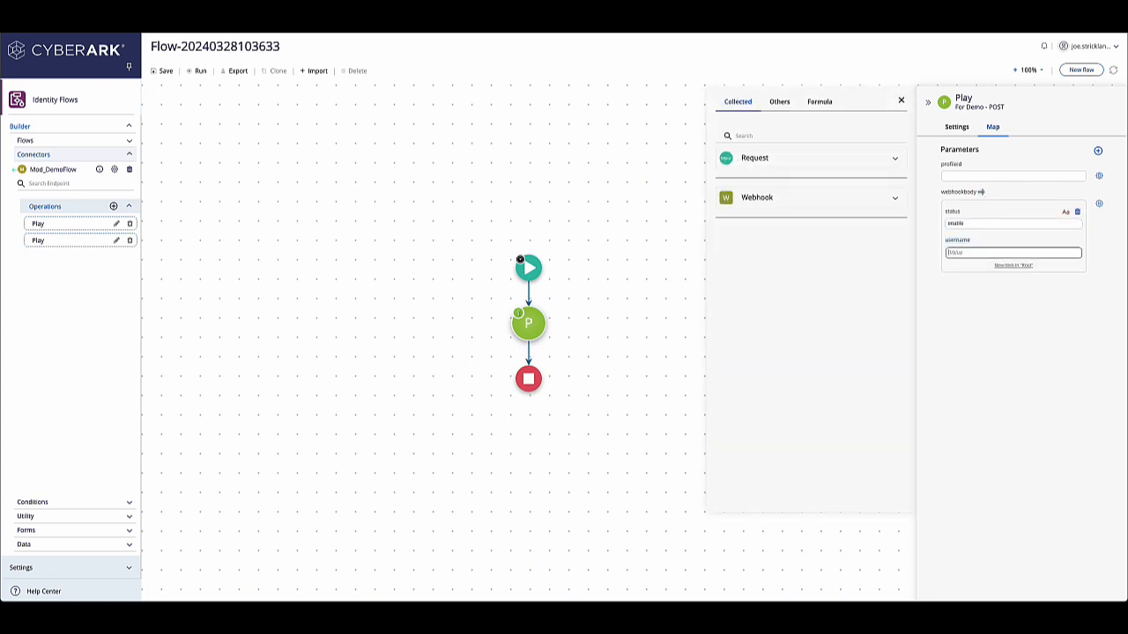
pyautogui.click(980, 223)
pyautogui.write('d')
pyautogui.click(982, 253)
pyautogui.click(900, 102)
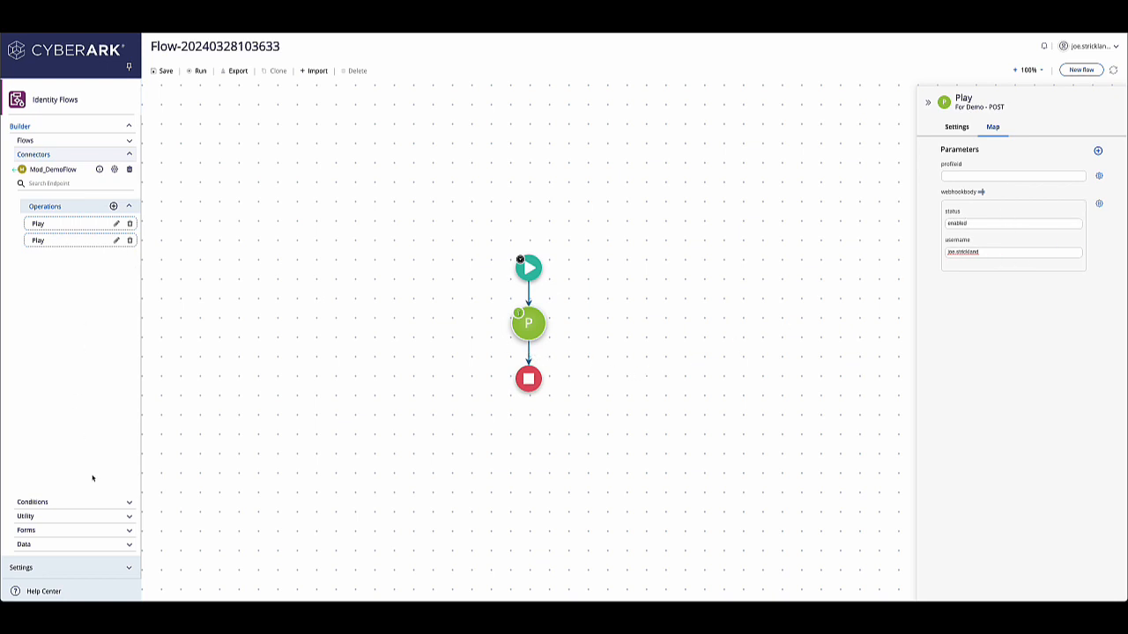
# Step: Add a Branch condition after the Play node and name it Check Response
pyautogui.click(89, 508)
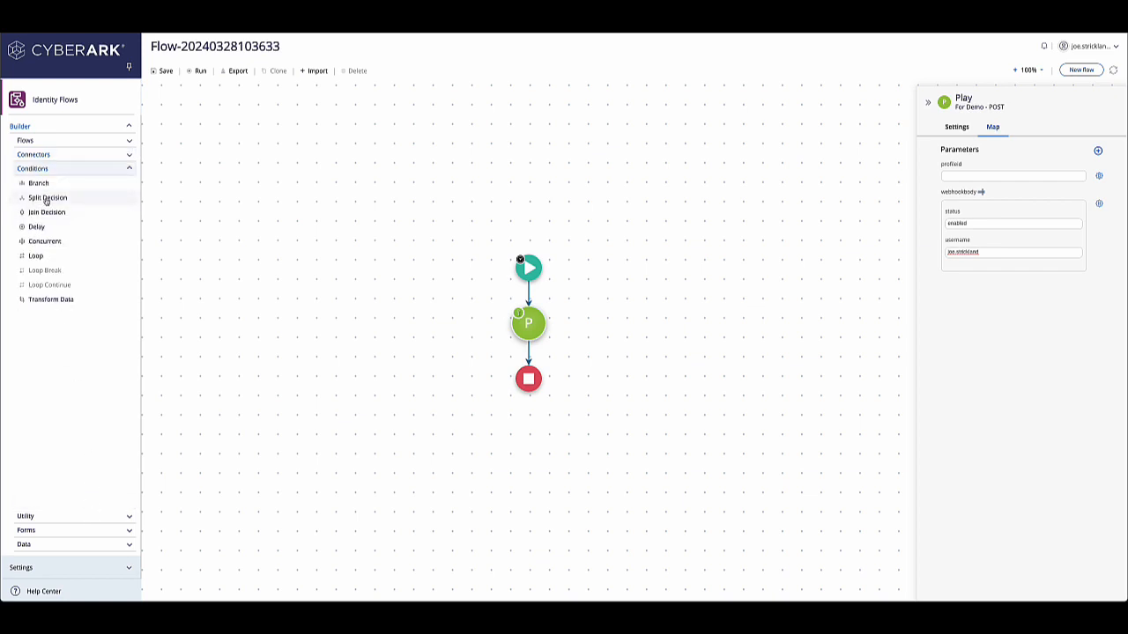
pyautogui.moveTo(47, 201); pyautogui.dragTo(526, 299)
pyautogui.moveTo(526, 293)
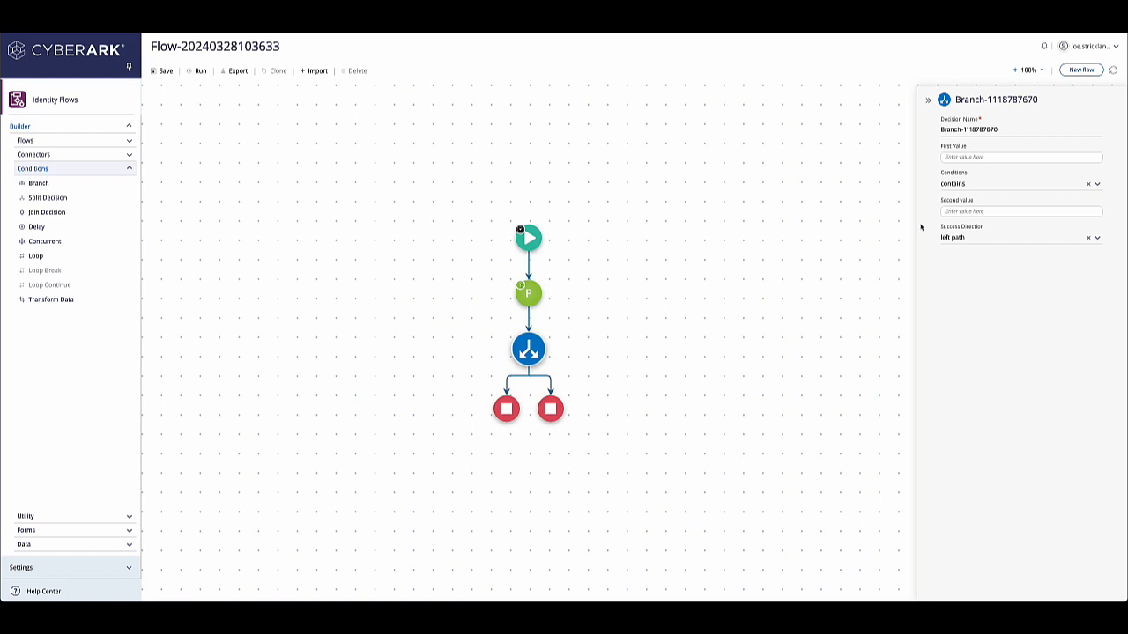
pyautogui.click(965, 131)
pyautogui.hotkey('ctrl', 'a')
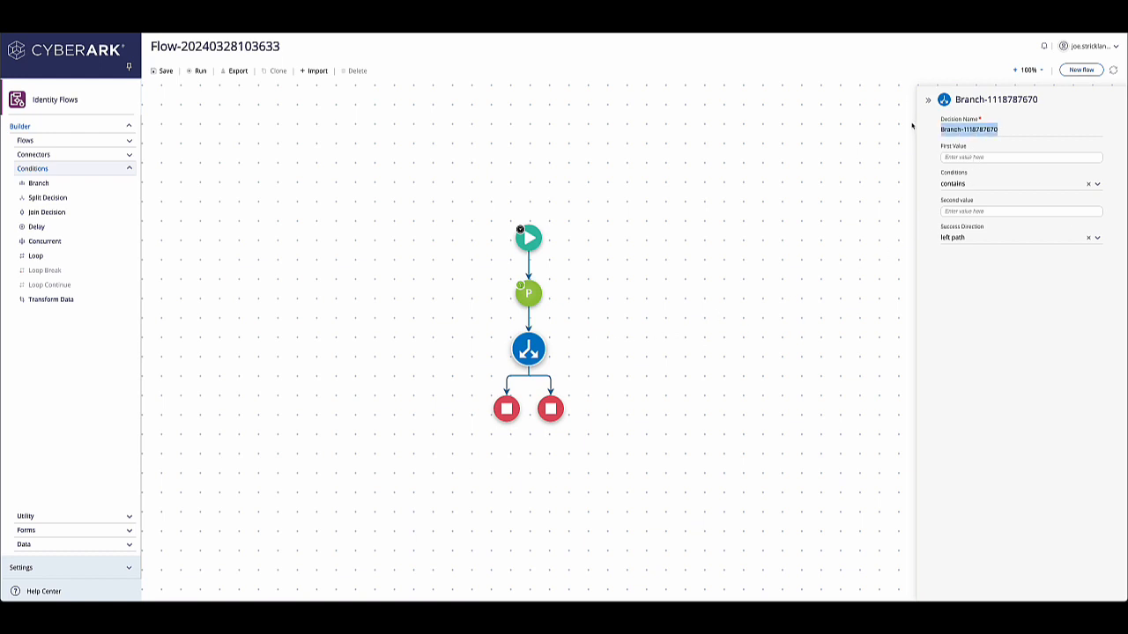
pyautogui.write('Check Response')
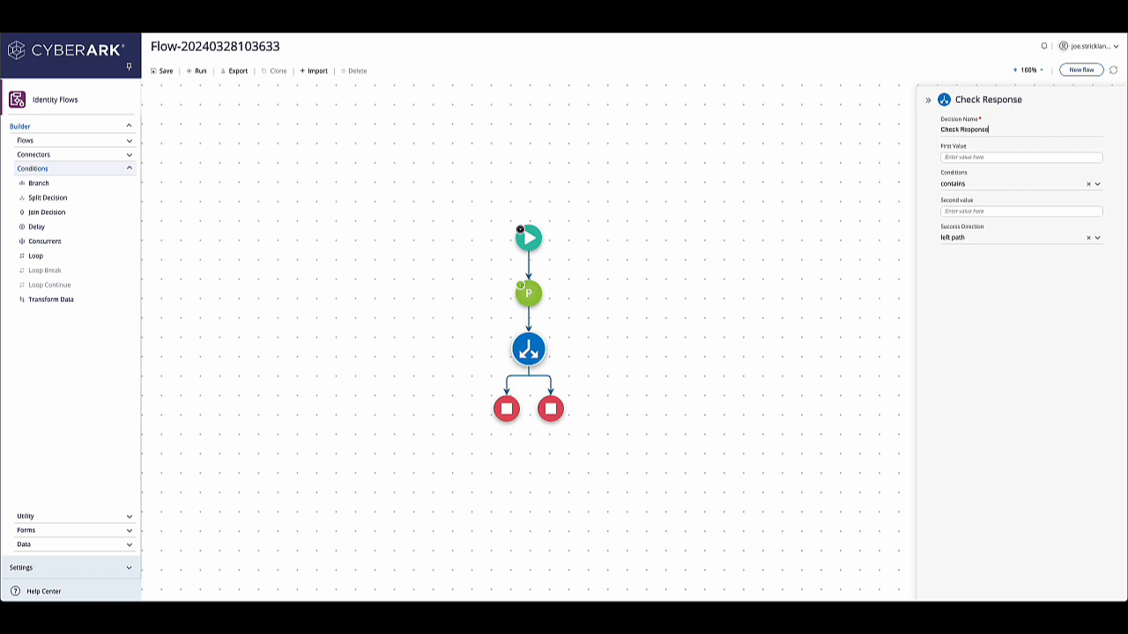
# Step: Define the Play response body example with status, errorMessage and response fields, empty the status value, and save it
pyautogui.press('Tab')
pyautogui.click(943, 157)
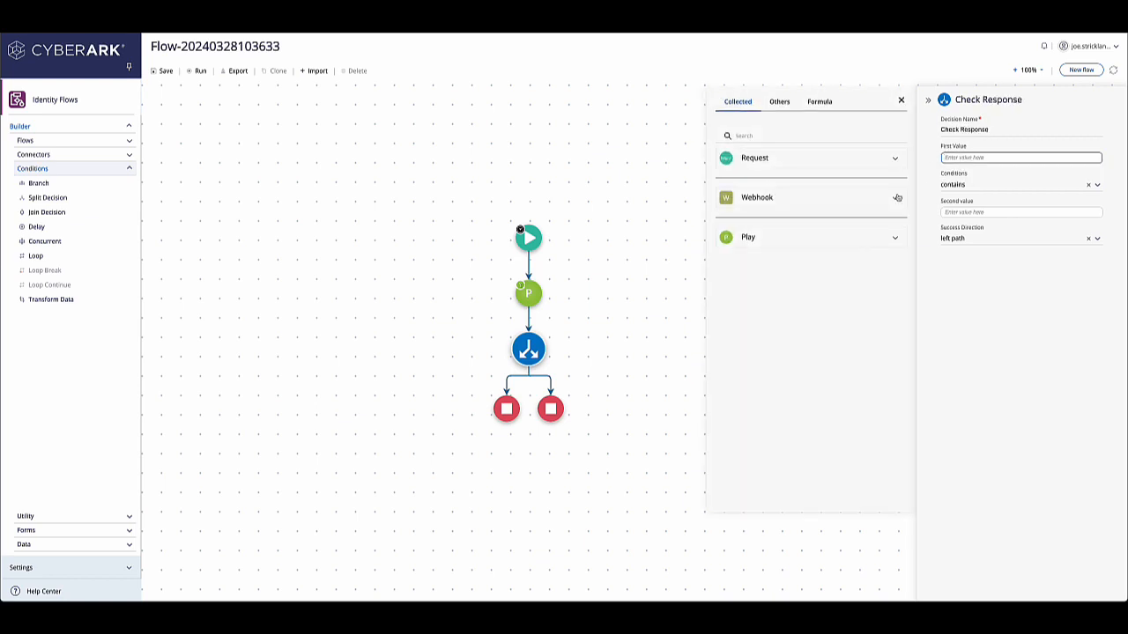
pyautogui.click(787, 241)
pyautogui.click(781, 280)
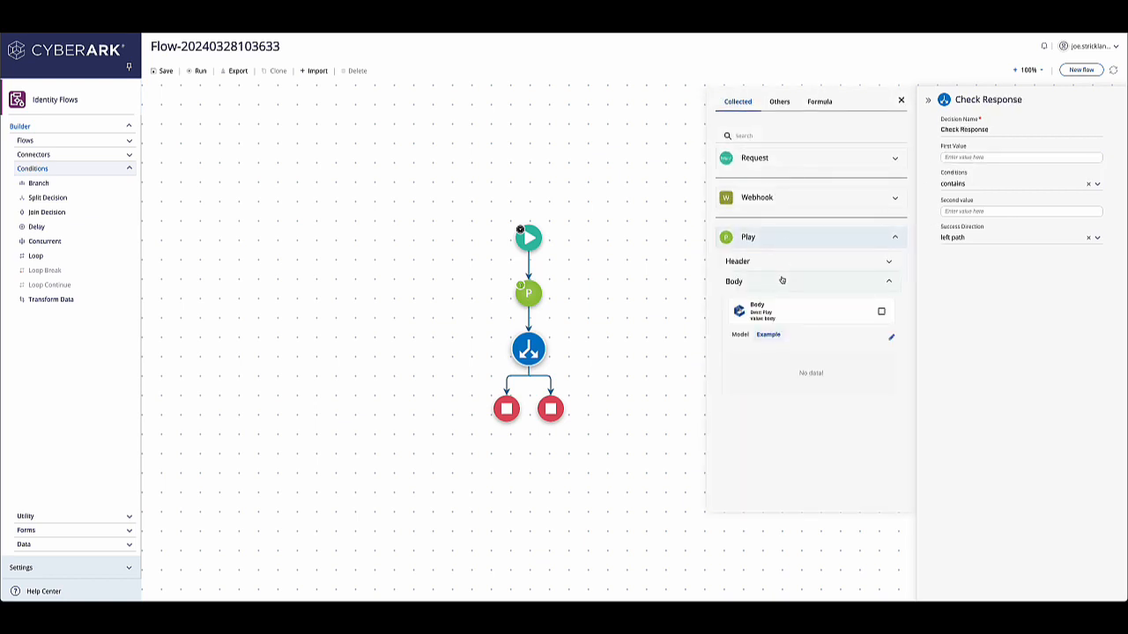
pyautogui.click(888, 337)
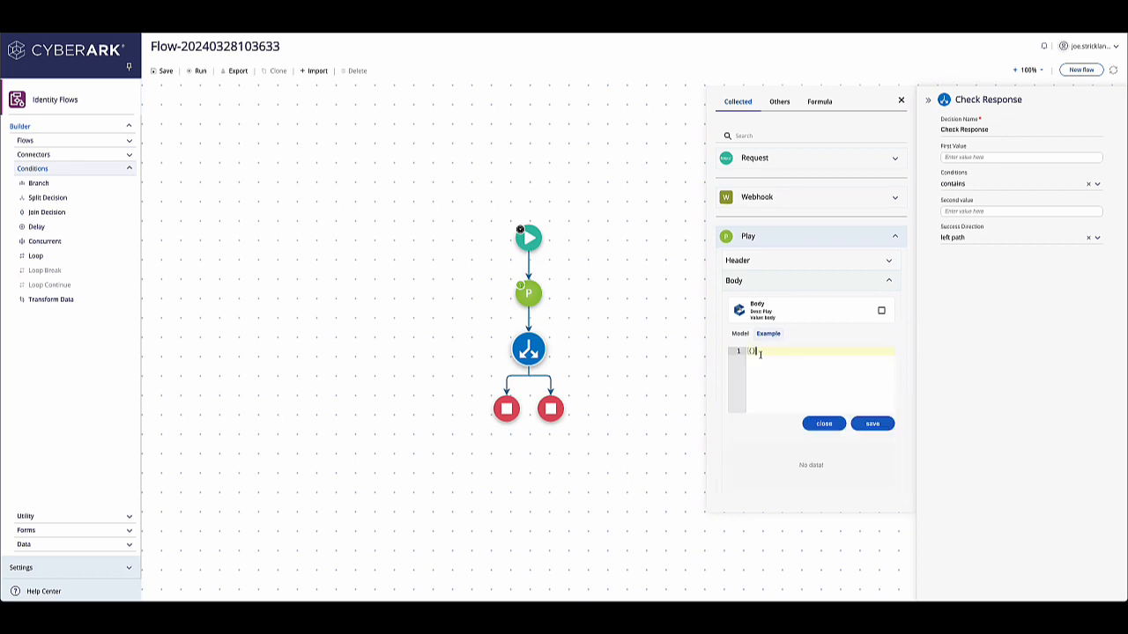
pyautogui.write('{     "status": "success",     "errorMessage": "",     "response":"" }')
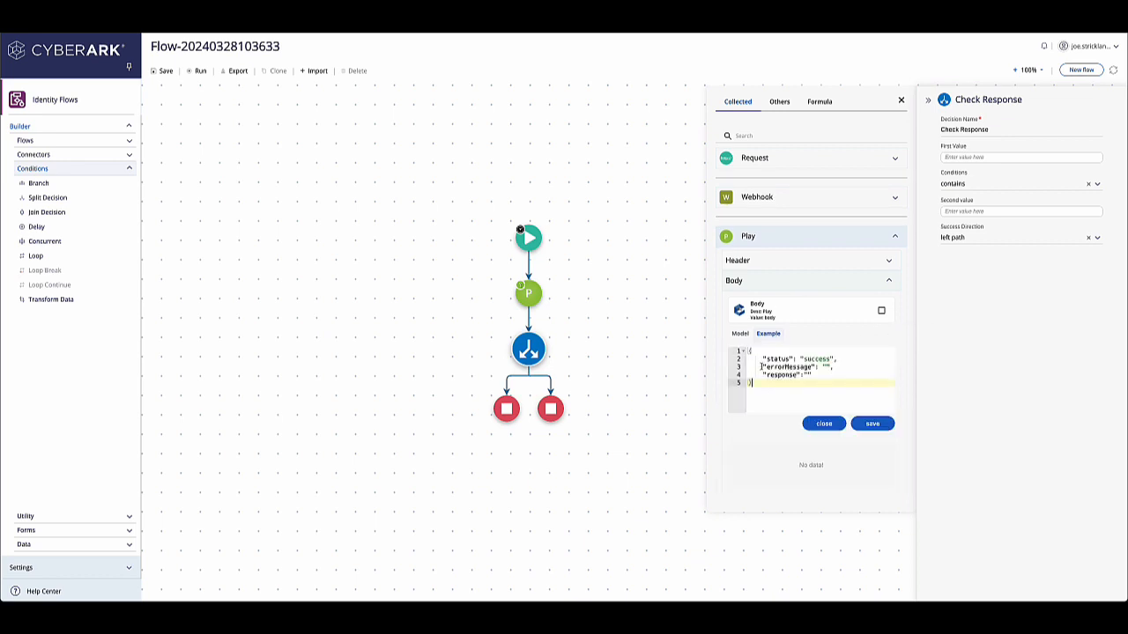
pyautogui.doubleClick(820, 360)
pyautogui.write('"')
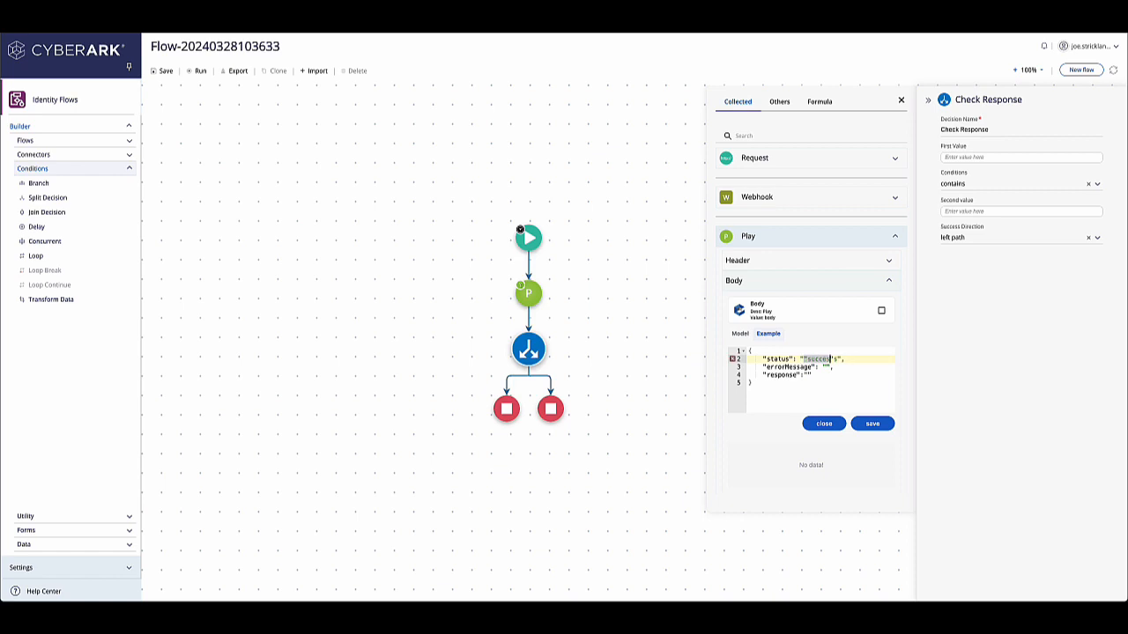
pyautogui.moveTo(840, 360); pyautogui.dragTo(808, 359)
pyautogui.press('BackSpace')
pyautogui.press('BackSpace')
pyautogui.write('"')
pyautogui.click(870, 423)
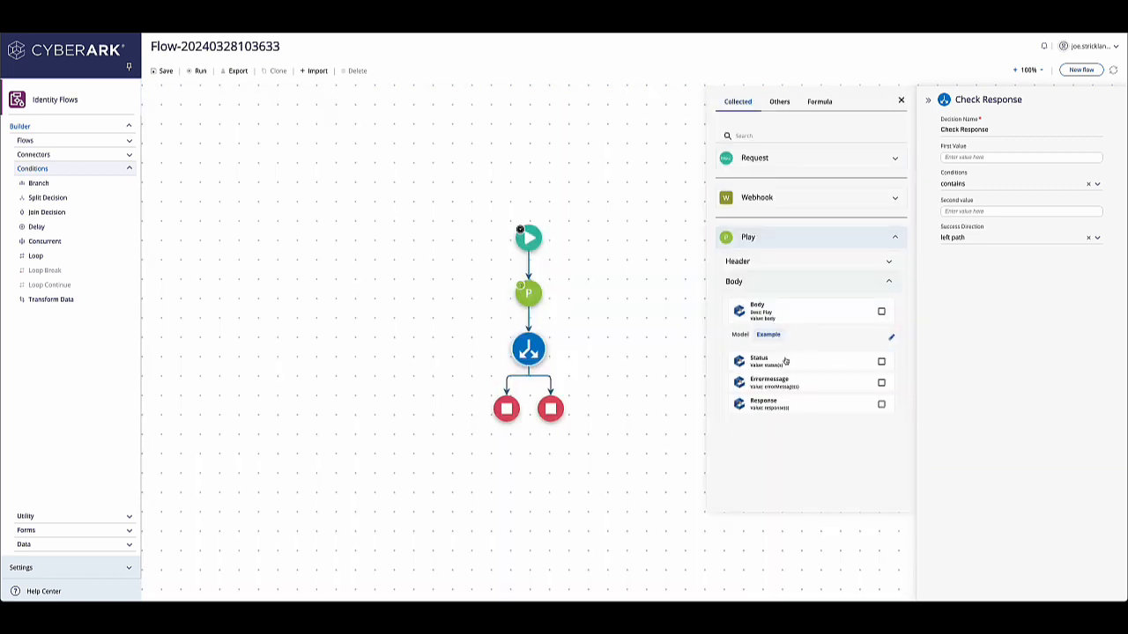
# Step: Set the branch's first value to the Play body Status and its second value to success
pyautogui.click(785, 362)
pyautogui.click(968, 213)
pyautogui.write('succe')
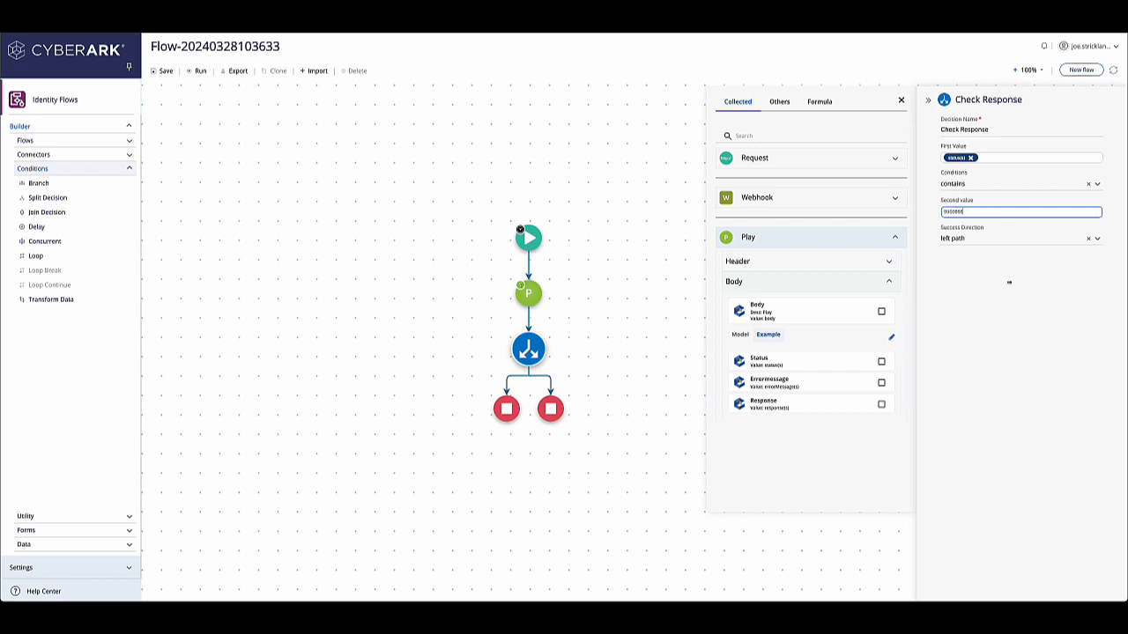
pyautogui.write('ss')
pyautogui.click(826, 421)
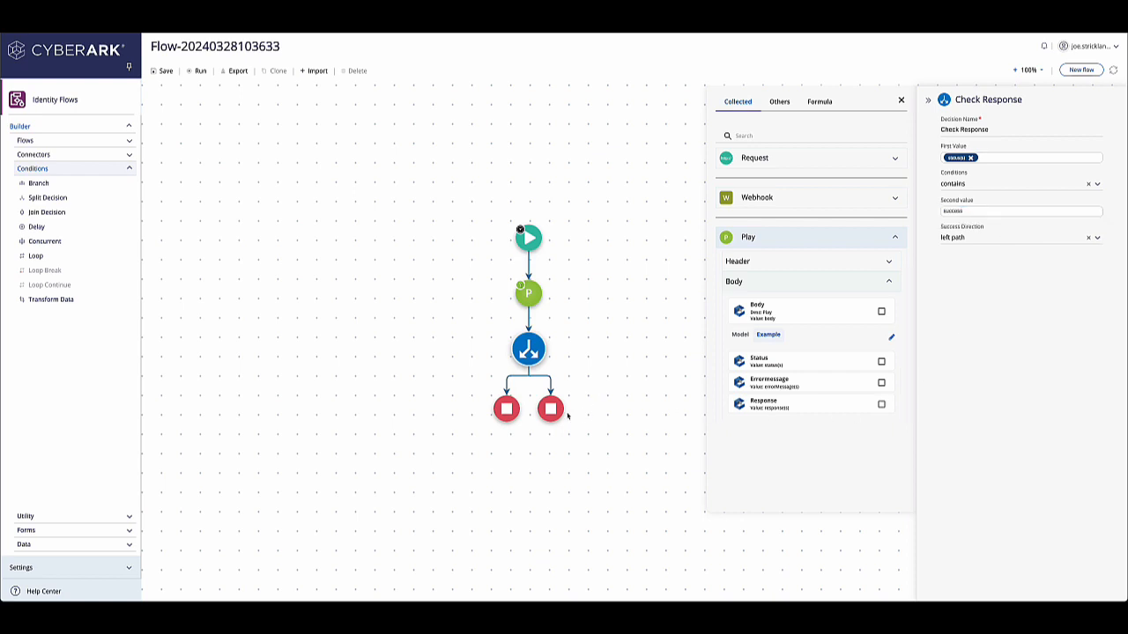
pyautogui.click(900, 101)
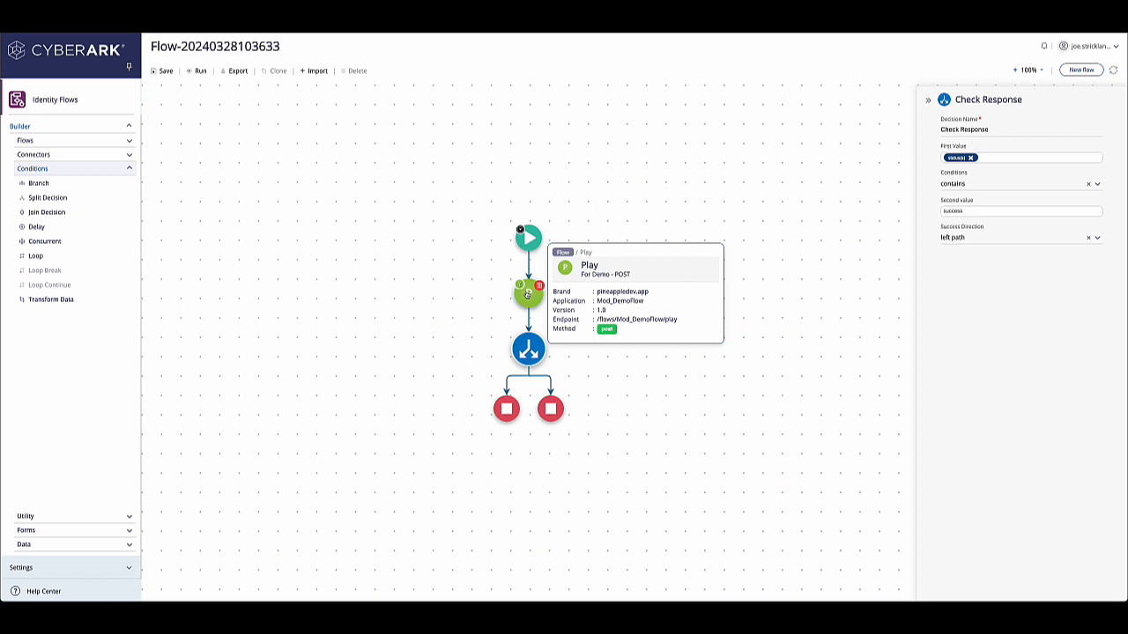
# Step: Save the flow and run it
pyautogui.moveTo(528, 351)
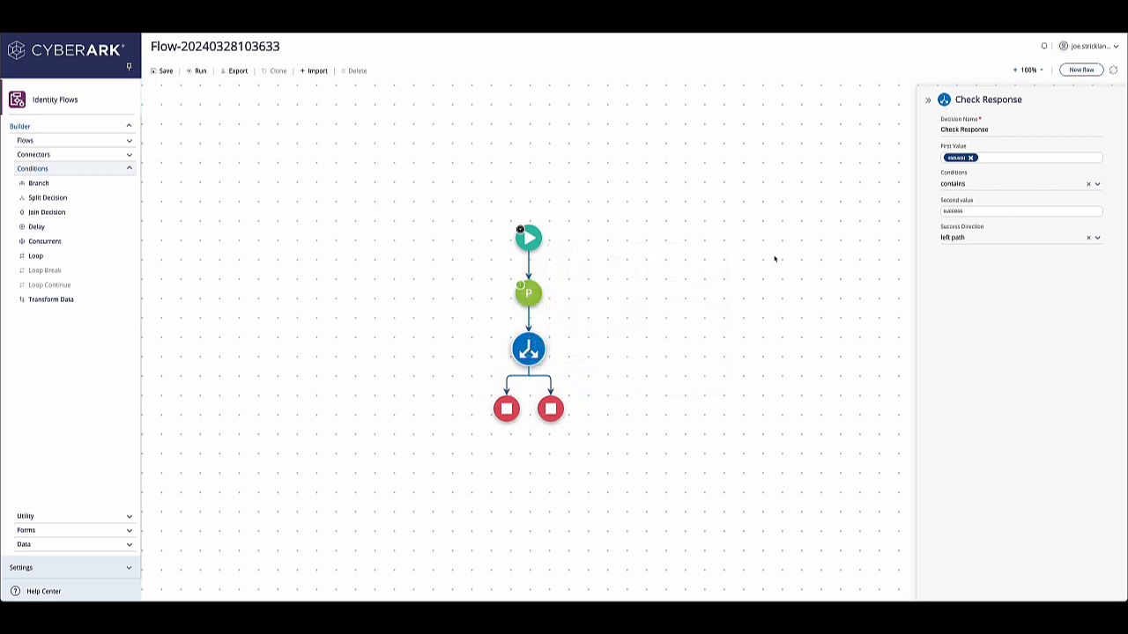
pyautogui.click(927, 100)
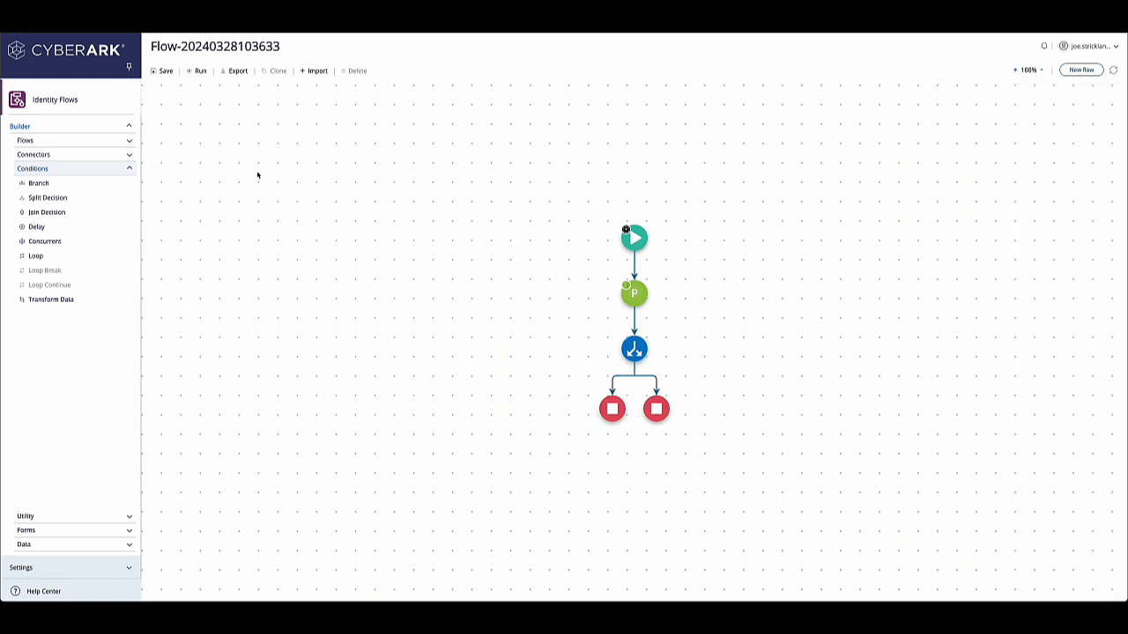
pyautogui.click(162, 70)
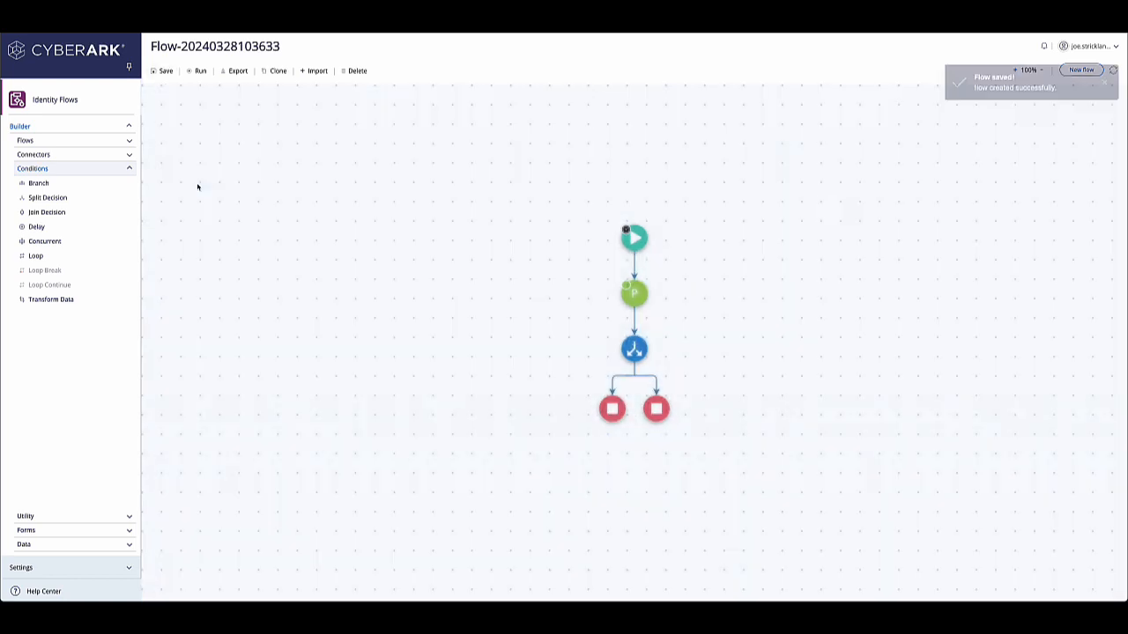
pyautogui.click(204, 71)
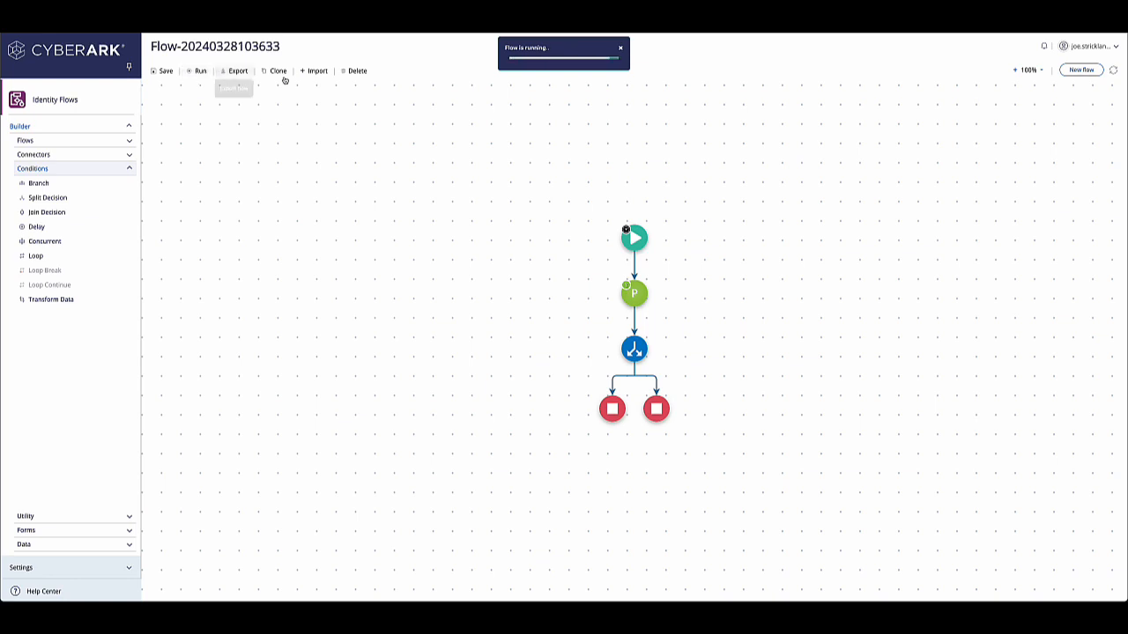
pyautogui.moveTo(614, 412)
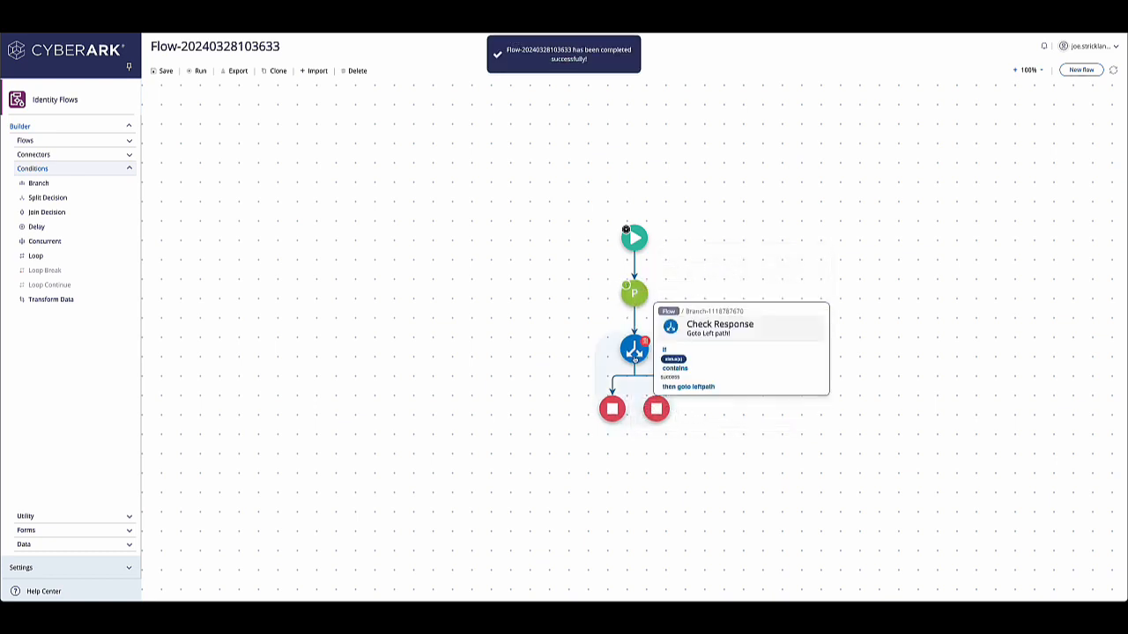
# Step: Open the run log from notifications and inspect the Play request and response bodies and the Check Response path
pyautogui.click(1045, 45)
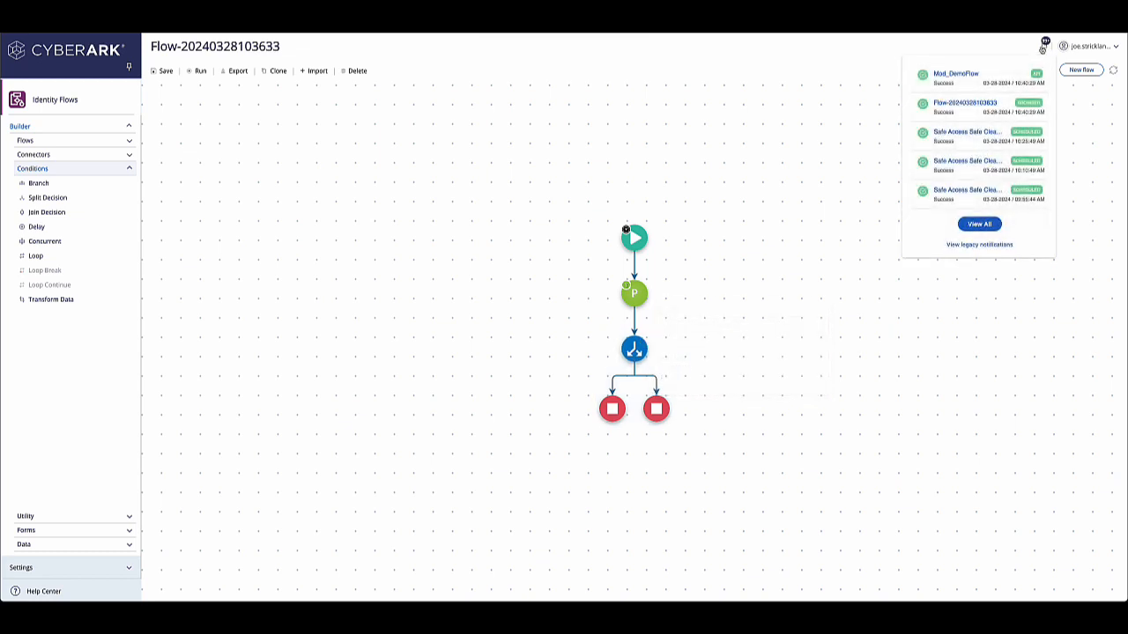
pyautogui.click(958, 104)
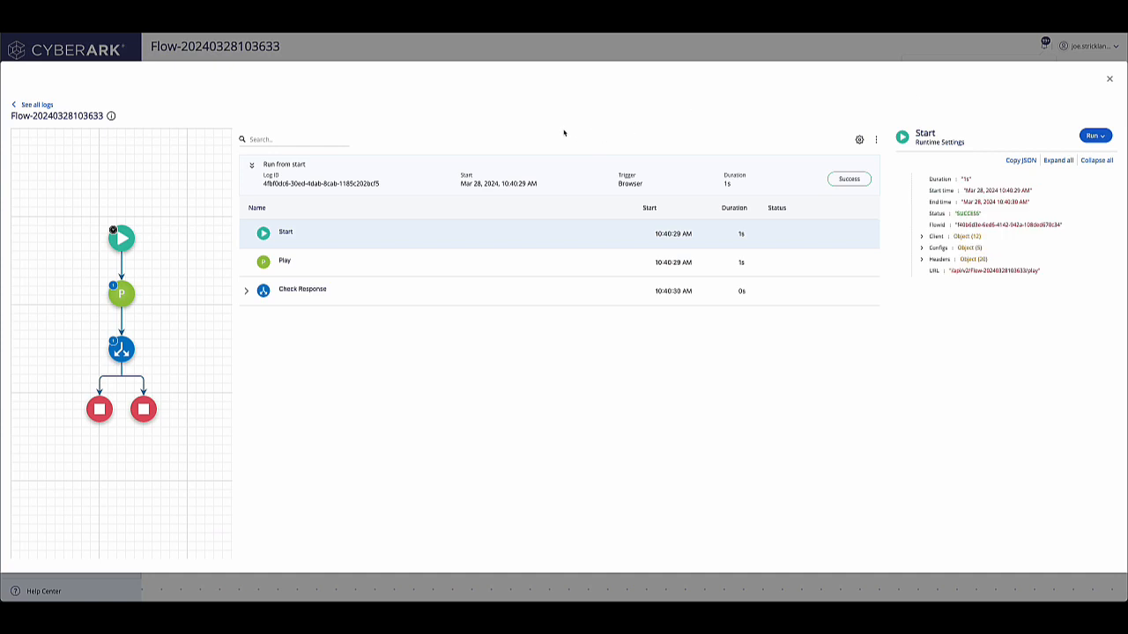
pyautogui.click(340, 255)
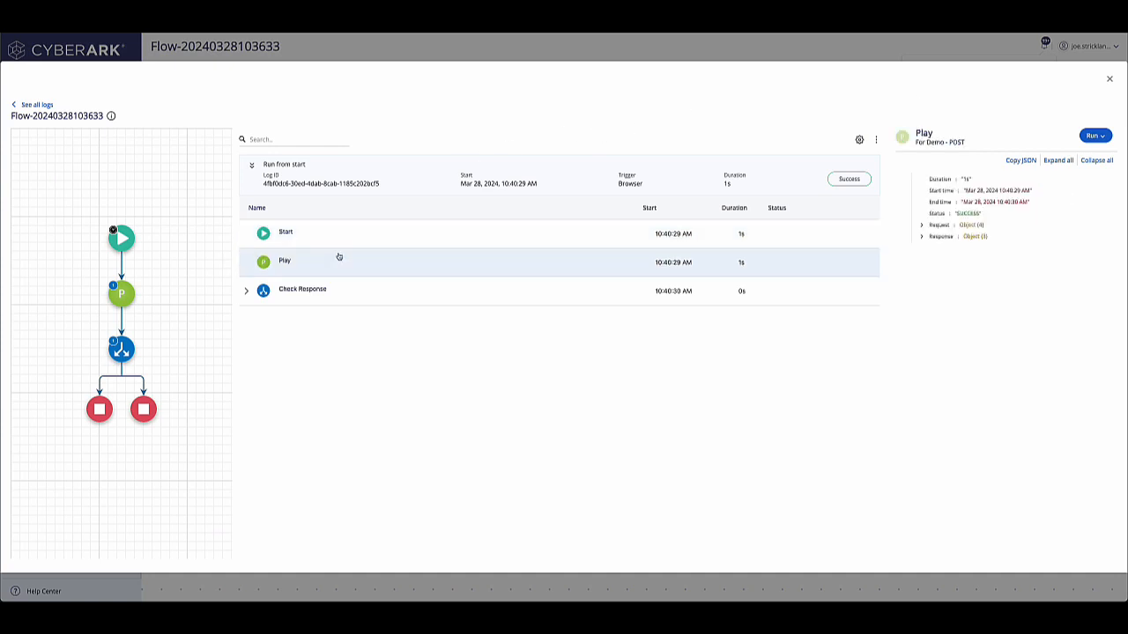
pyautogui.click(921, 227)
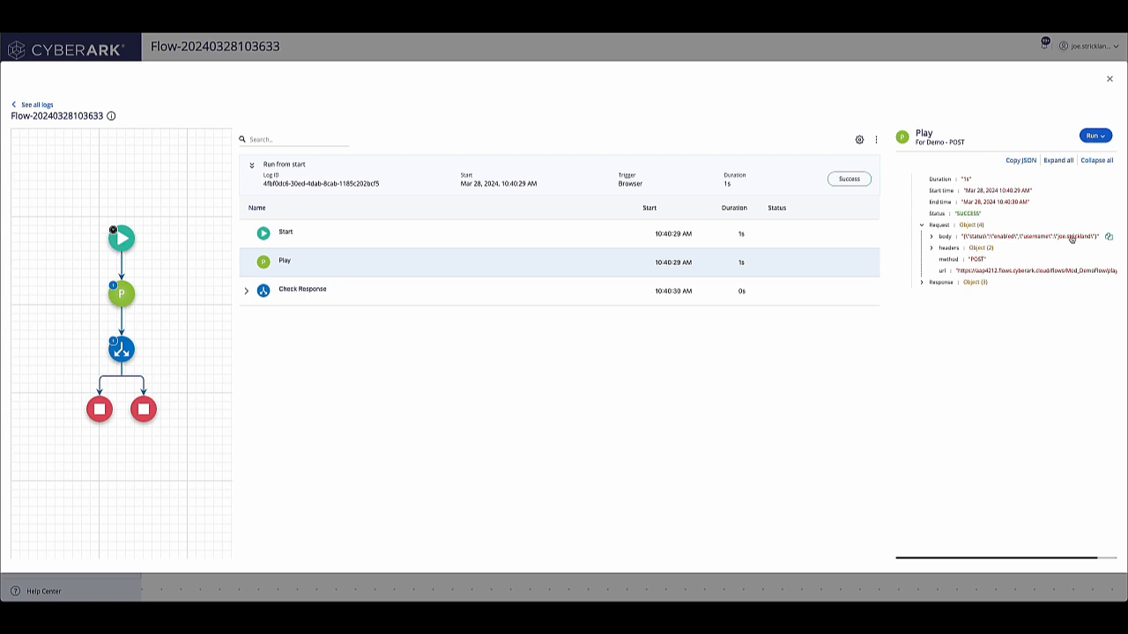
pyautogui.click(921, 282)
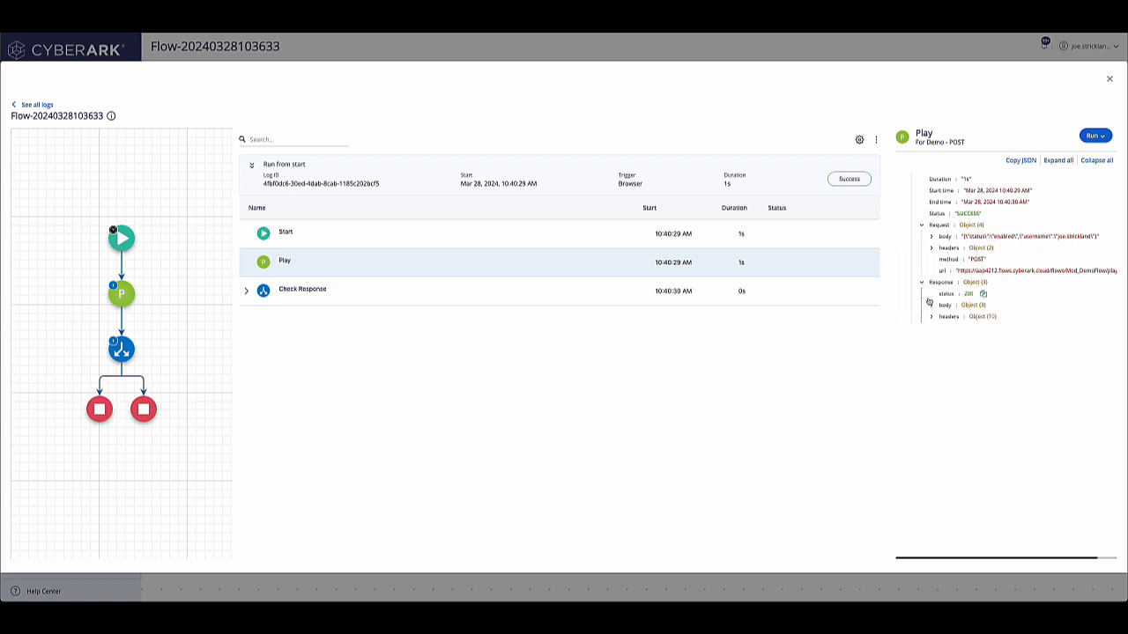
pyautogui.click(931, 305)
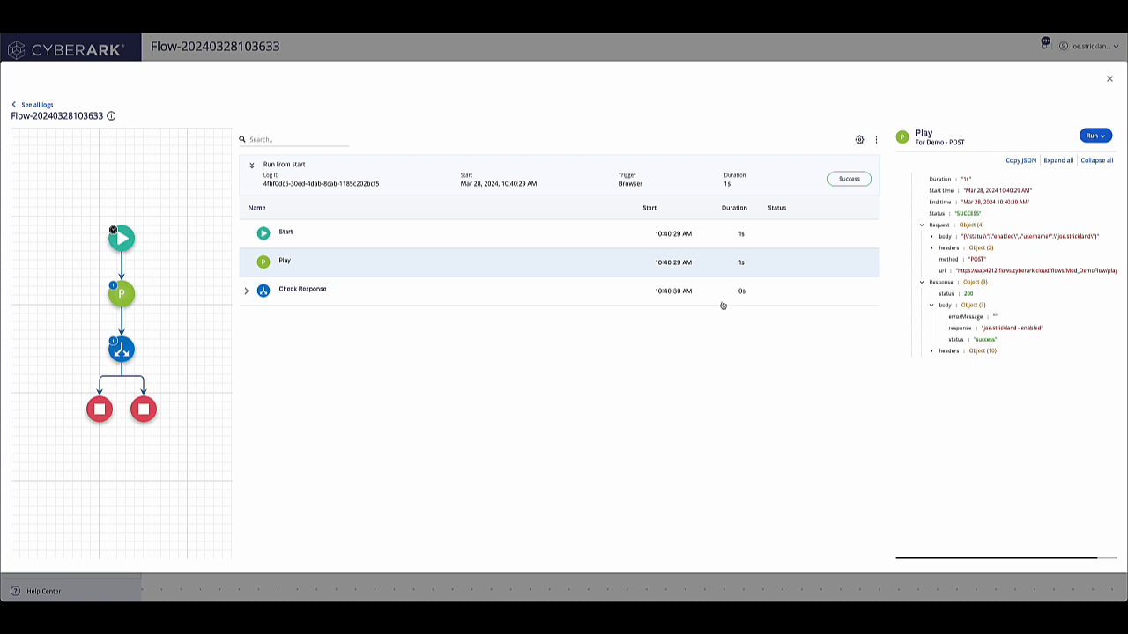
pyautogui.click(481, 290)
pyautogui.click(245, 291)
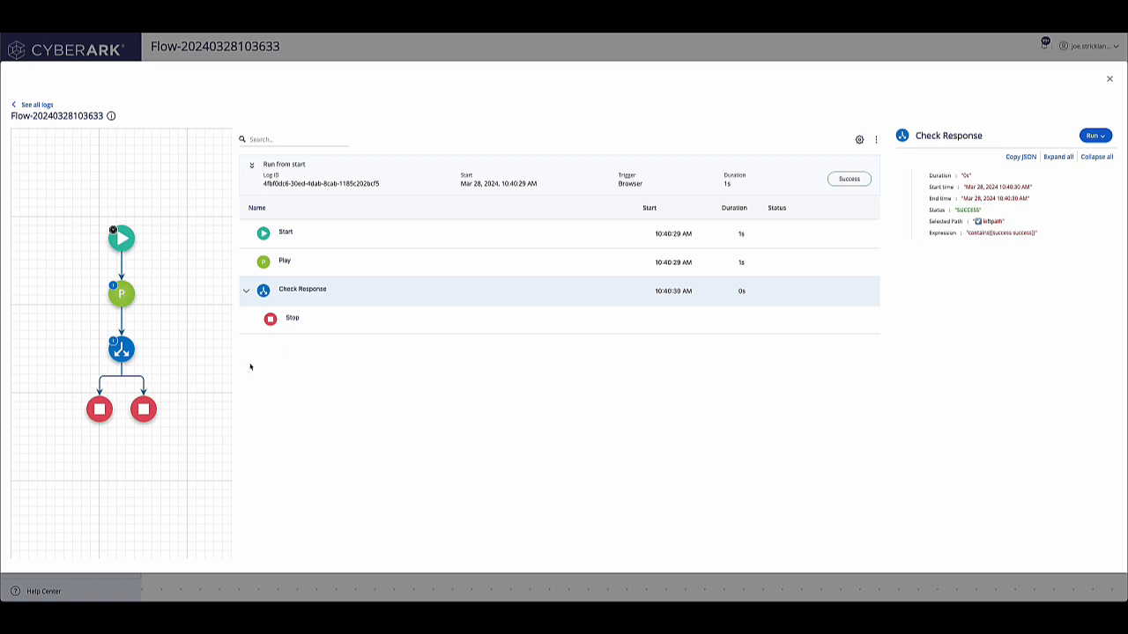
pyautogui.click(99, 407)
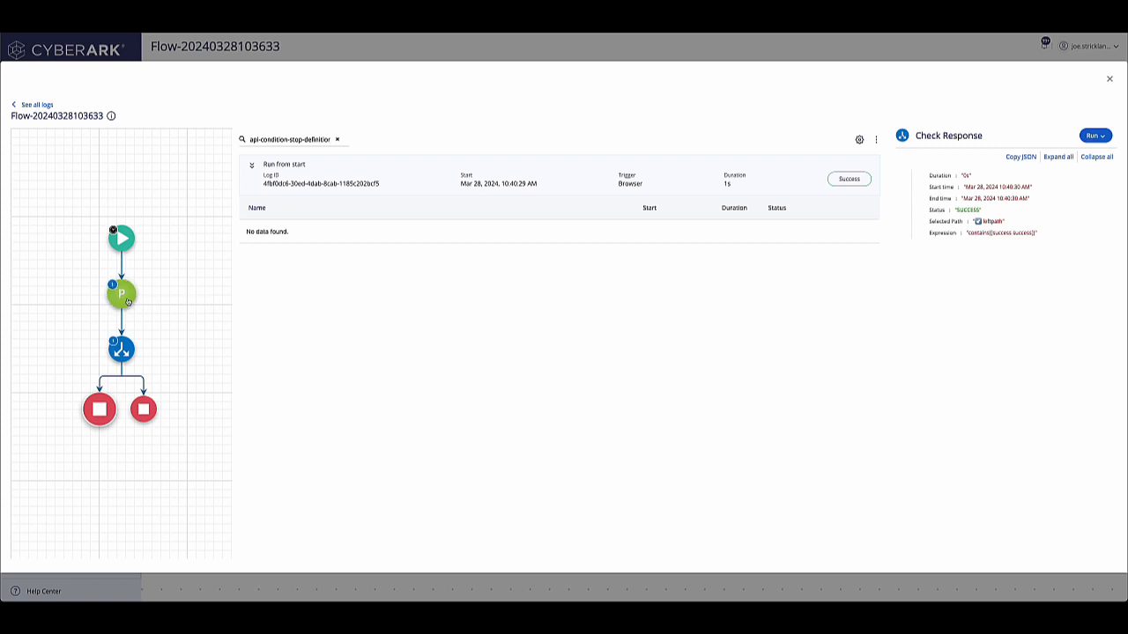
pyautogui.click(1109, 78)
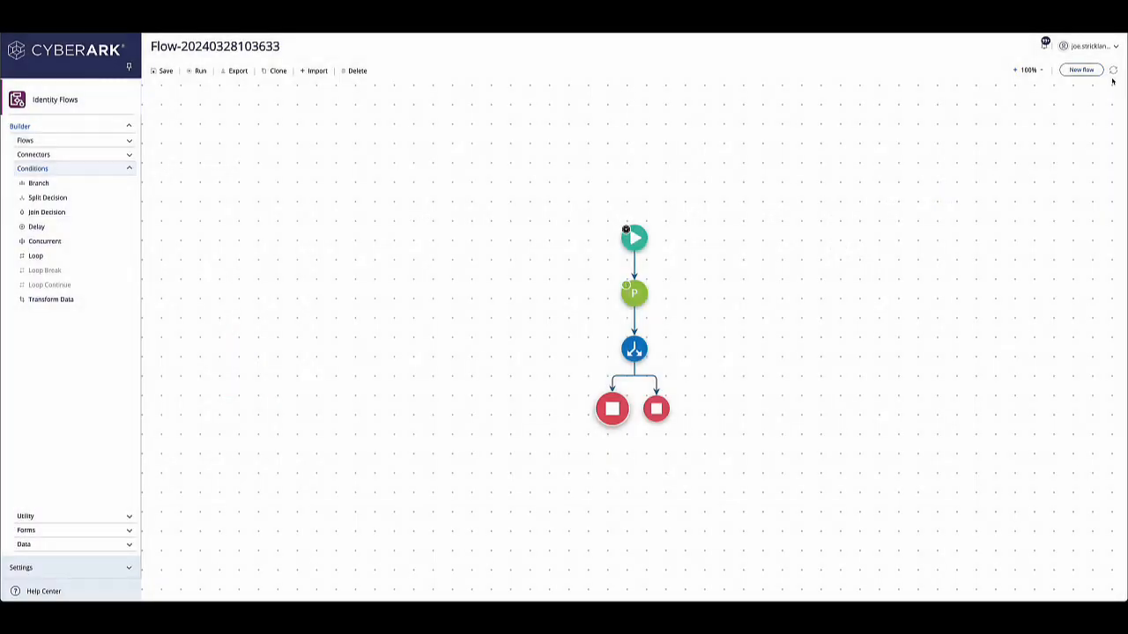
pyautogui.click(1045, 44)
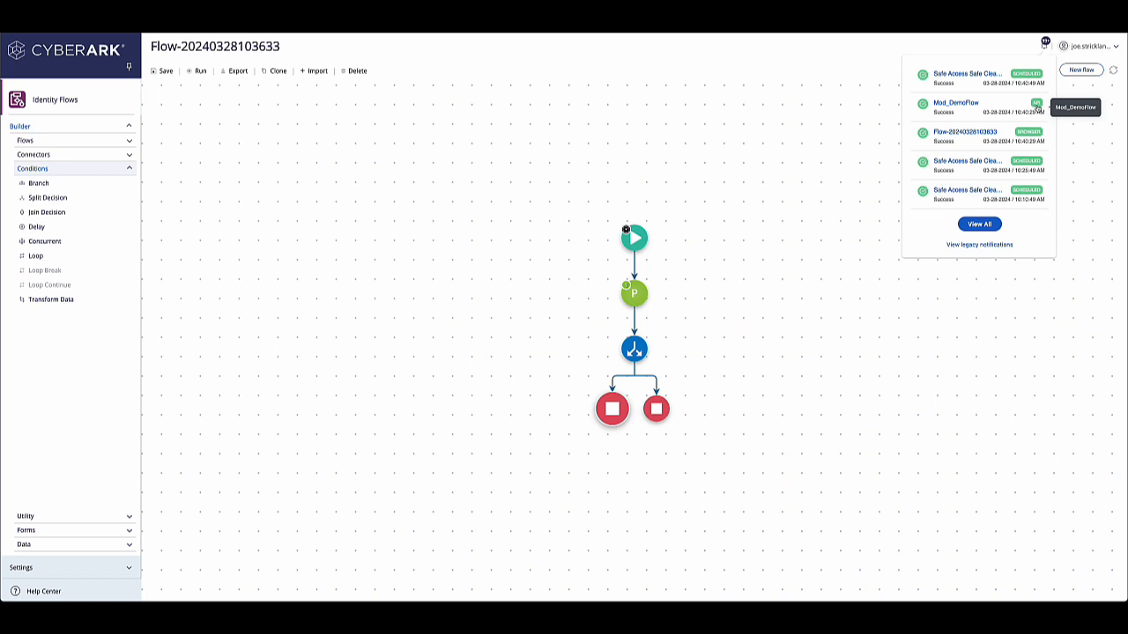
# Step: Open the Mod_DemoFlow run log from notifications, inspect the Check Body branch, Concat Fields Of Body and Stop step outputs, then close it
pyautogui.click(964, 112)
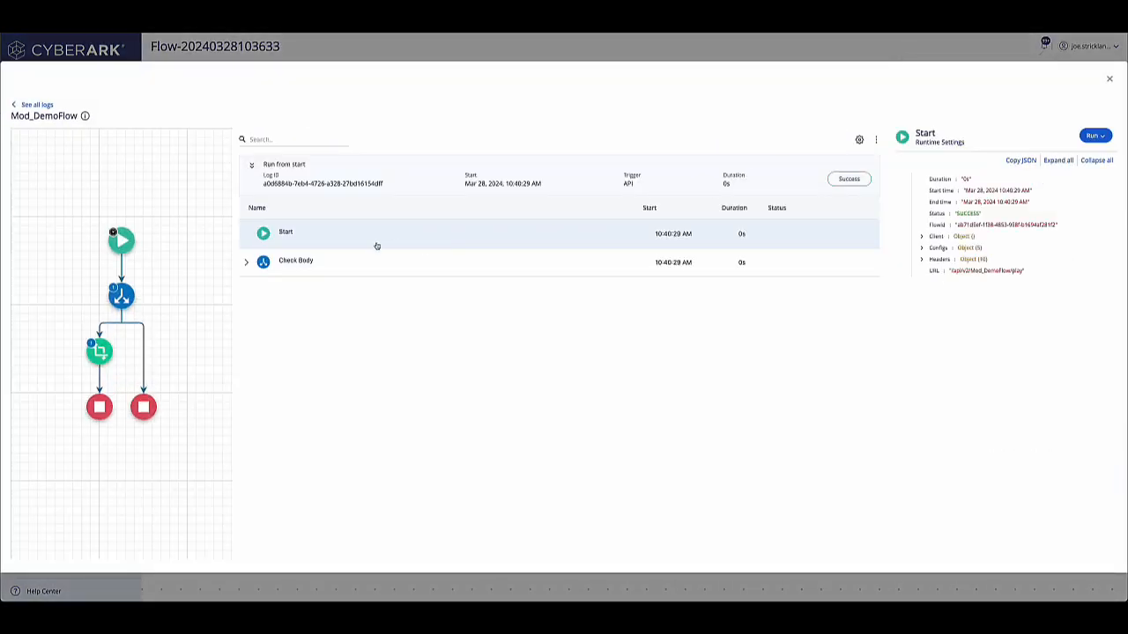
pyautogui.click(246, 261)
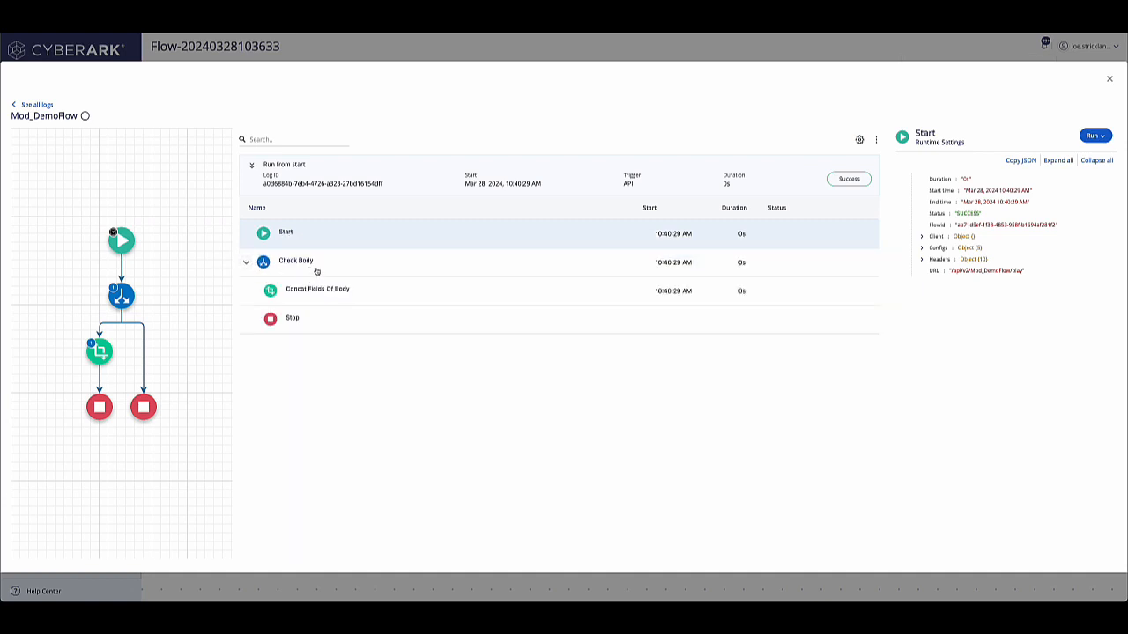
pyautogui.click(353, 273)
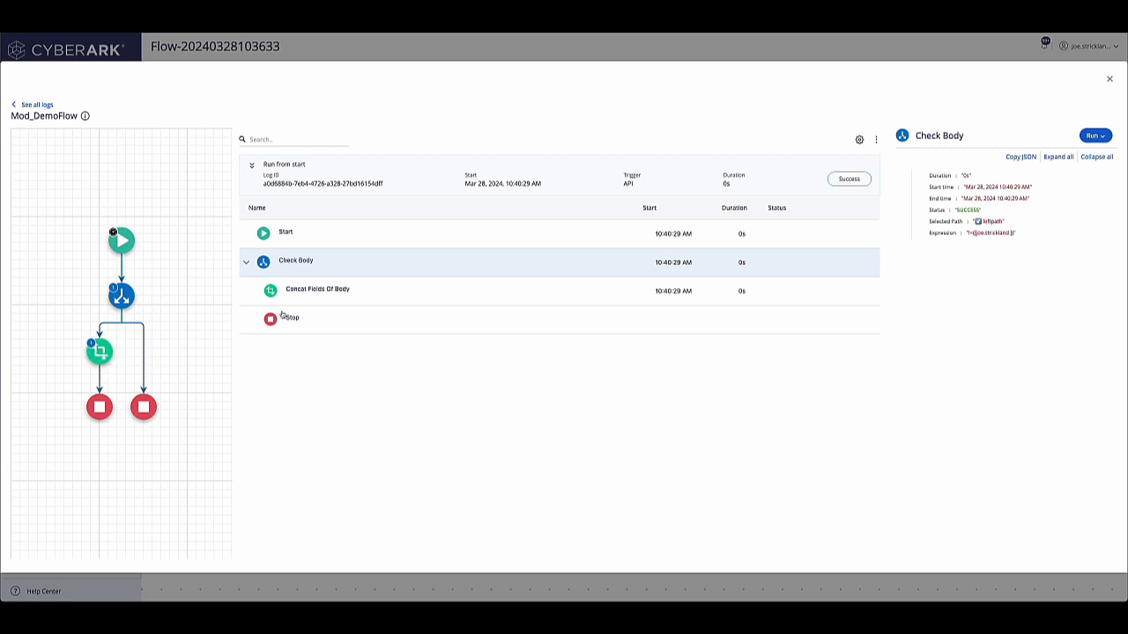
pyautogui.click(306, 291)
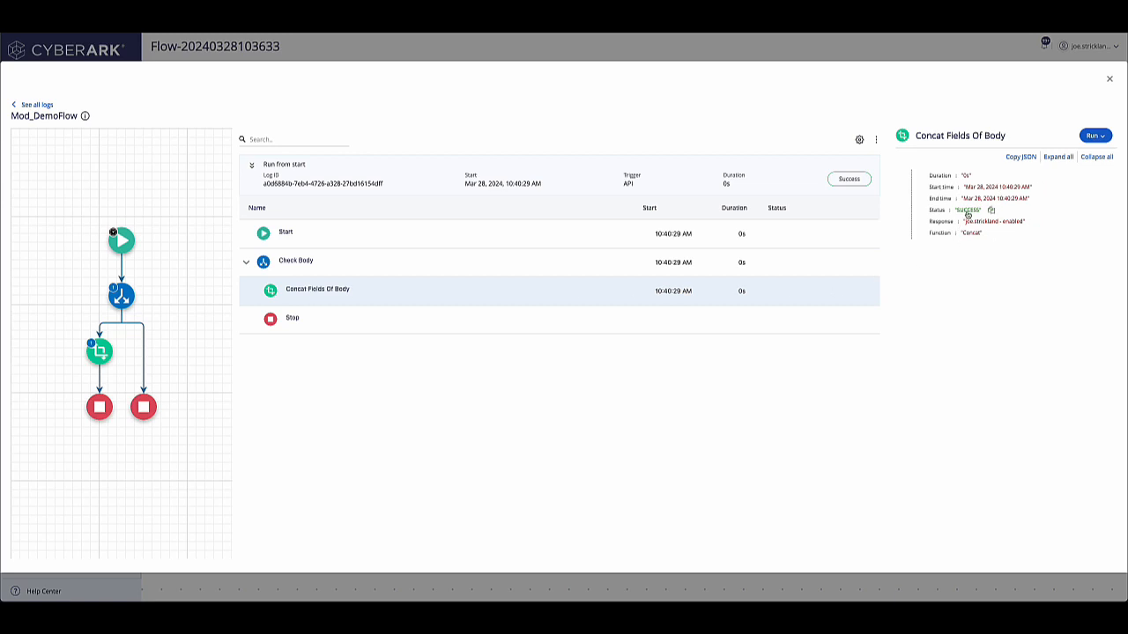
pyautogui.click(323, 319)
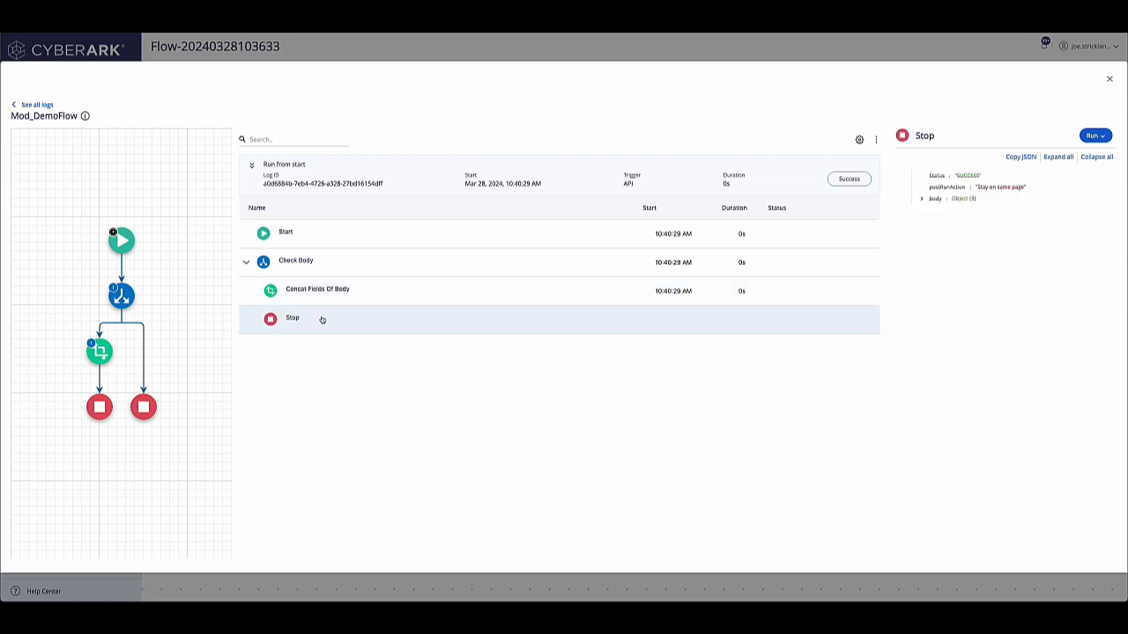
pyautogui.click(920, 200)
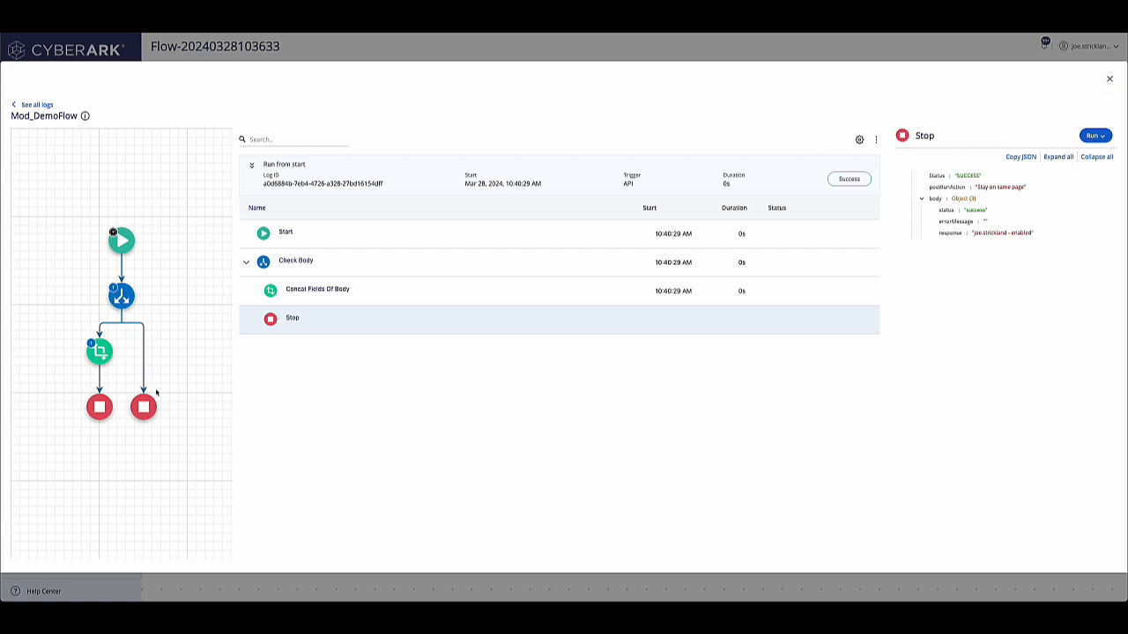
pyautogui.click(1110, 80)
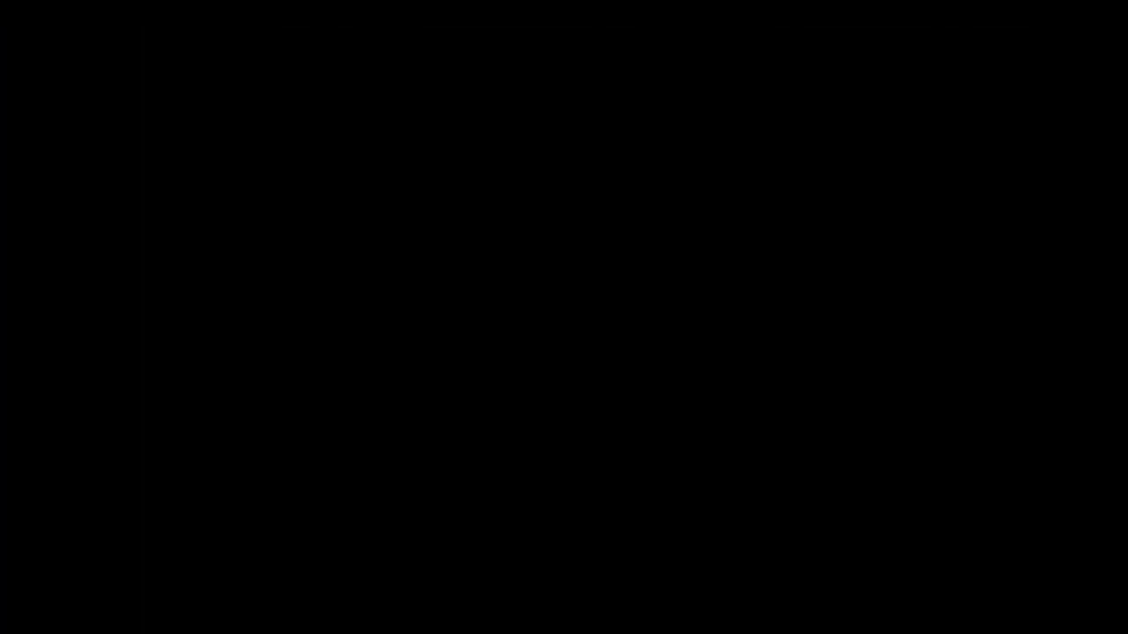